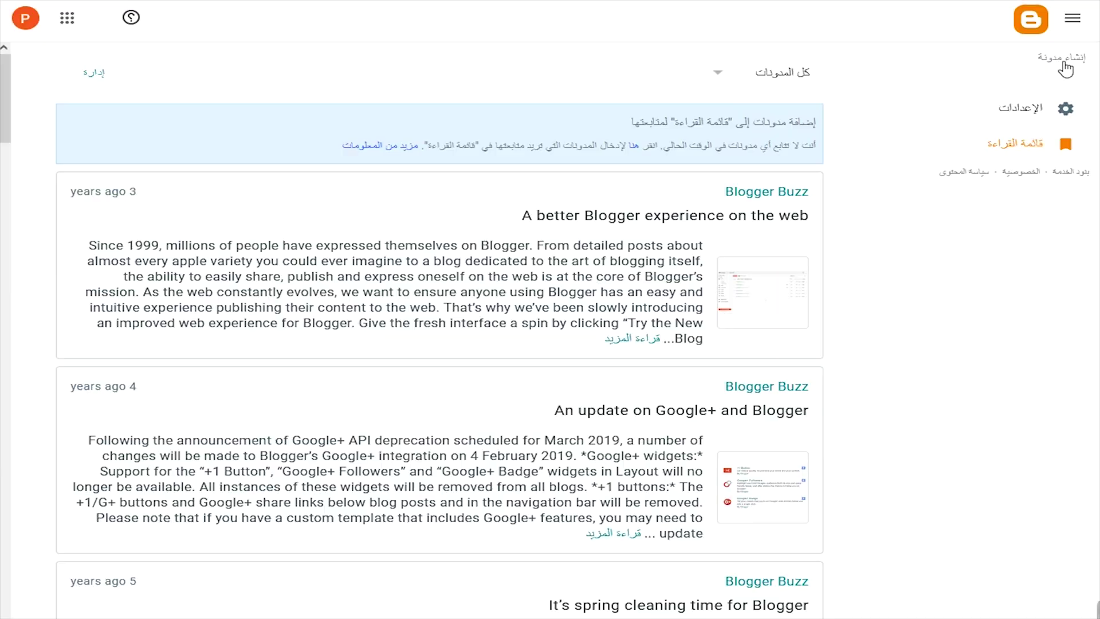
Start creating a new blog and give it the title "افكار"
{"action": "left_click", "coordinate": [1066, 69]}
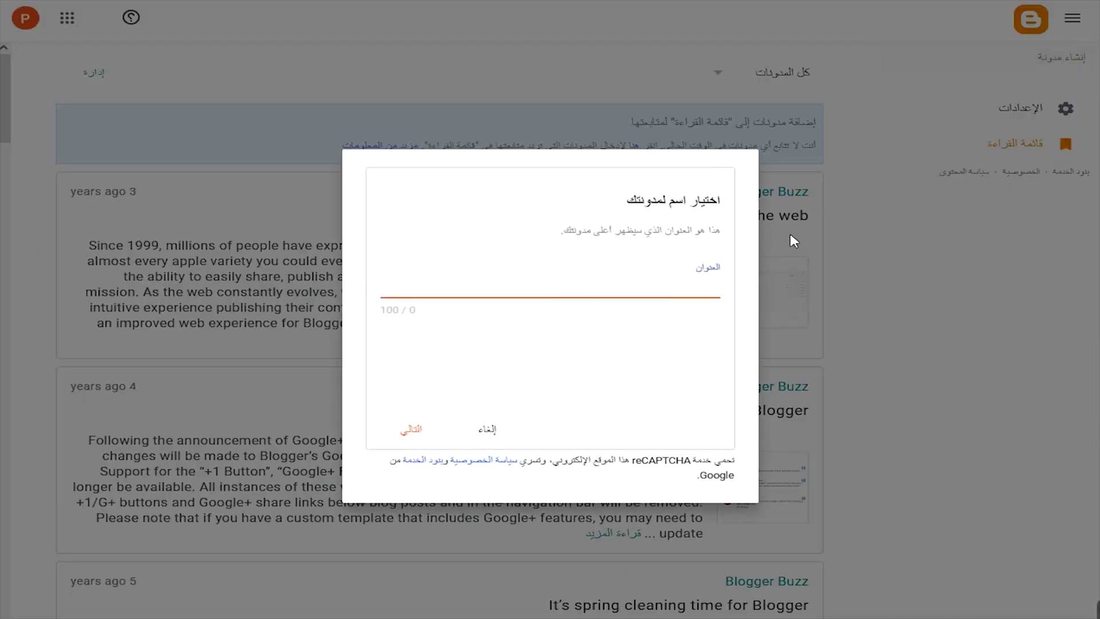
{"action": "left_click", "coordinate": [670, 279]}
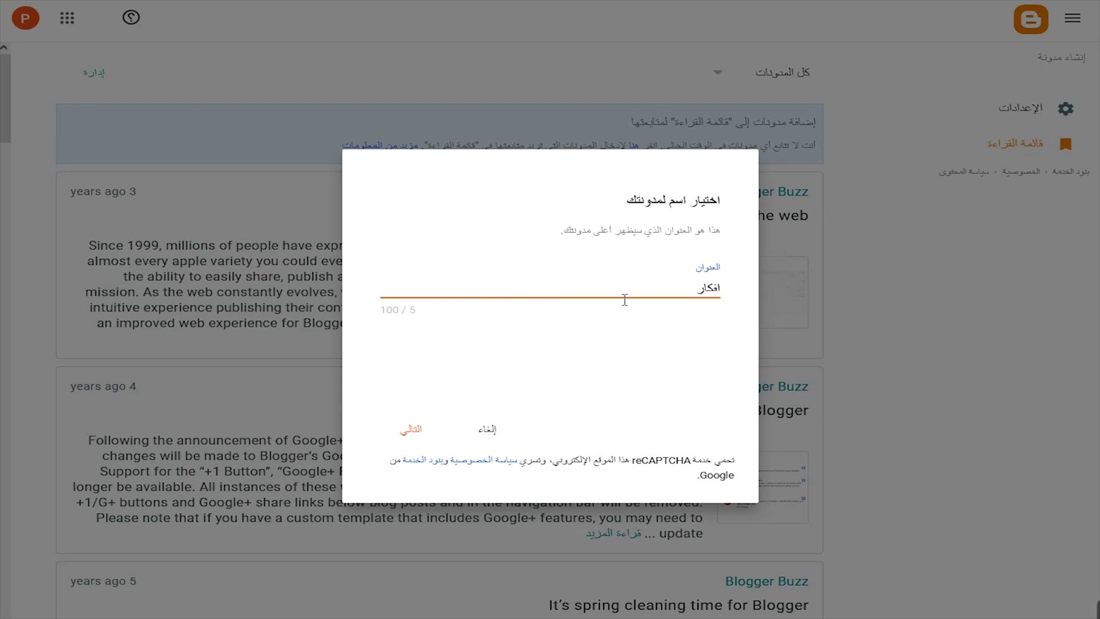
{"action": "key", "text": "F4"}
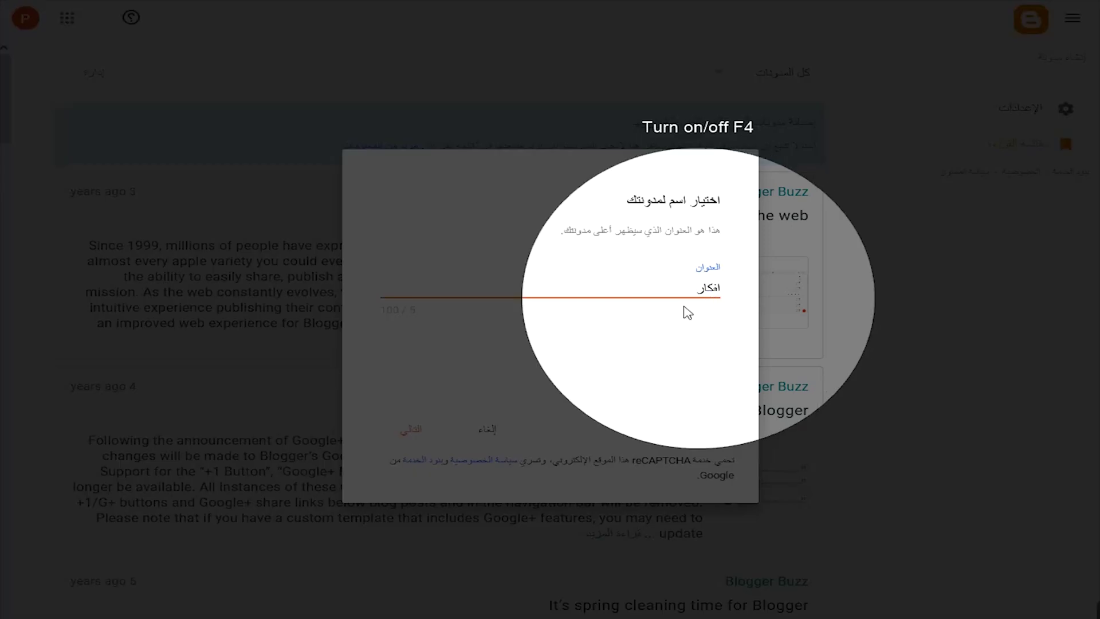
{"action": "key", "text": "F4"}
{"action": "left_click", "coordinate": [410, 429]}
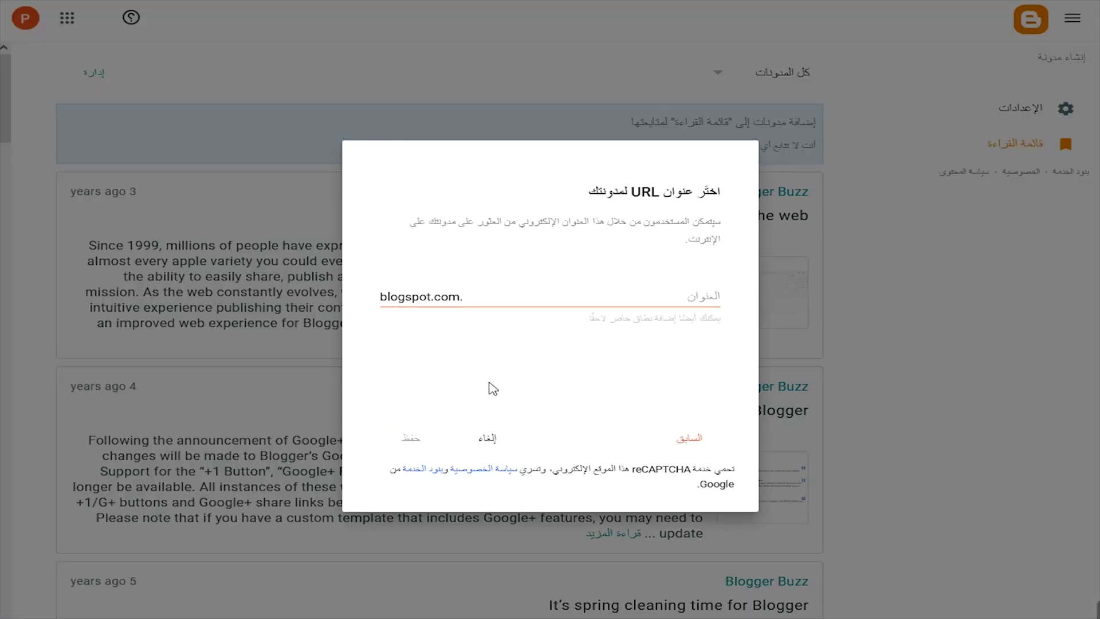
Set the blog's address to tafkir9.blogspot.com and save the new blog
{"action": "left_click", "coordinate": [669, 306]}
{"action": "left_click", "coordinate": [385, 302]}
{"action": "left_click", "coordinate": [421, 302]}
{"action": "left_click", "coordinate": [695, 298]}
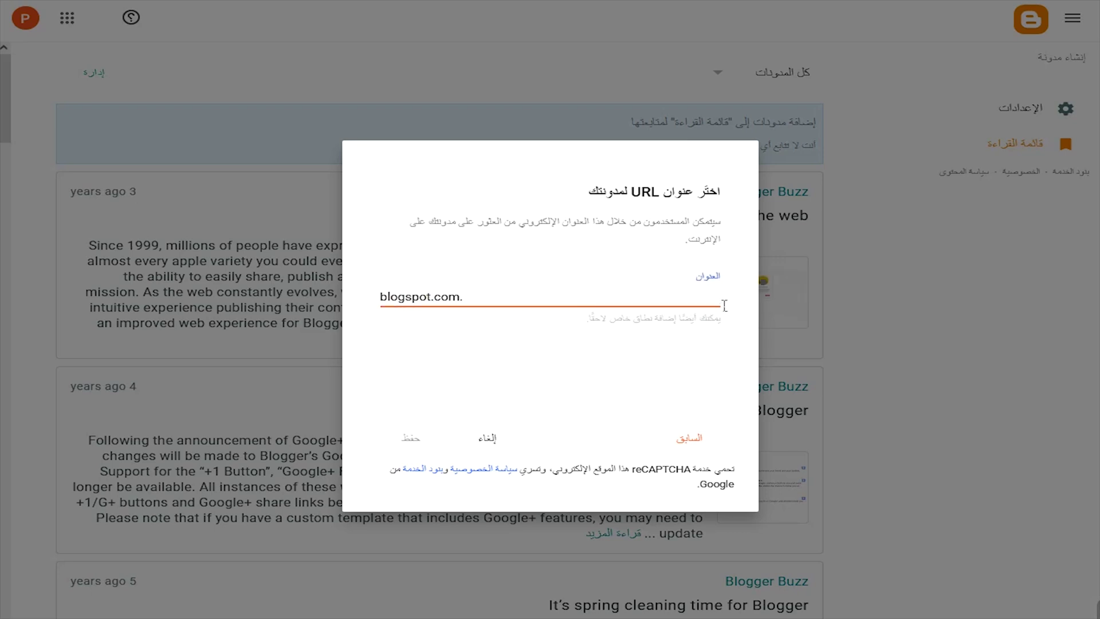
{"action": "type", "text": "tafkir"}
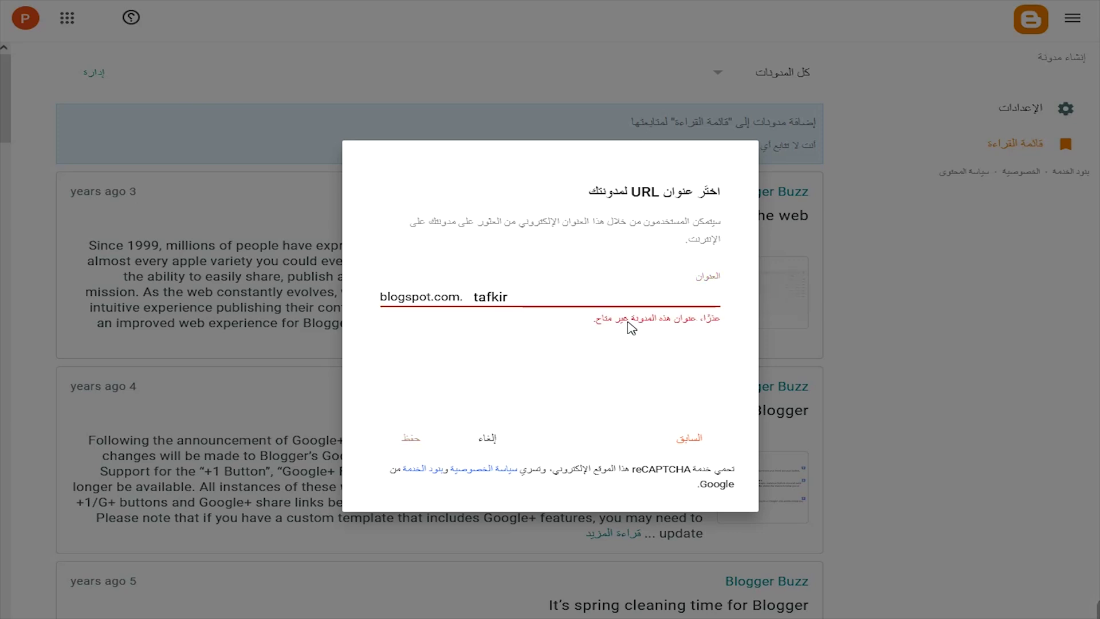
{"action": "left_click", "coordinate": [569, 306]}
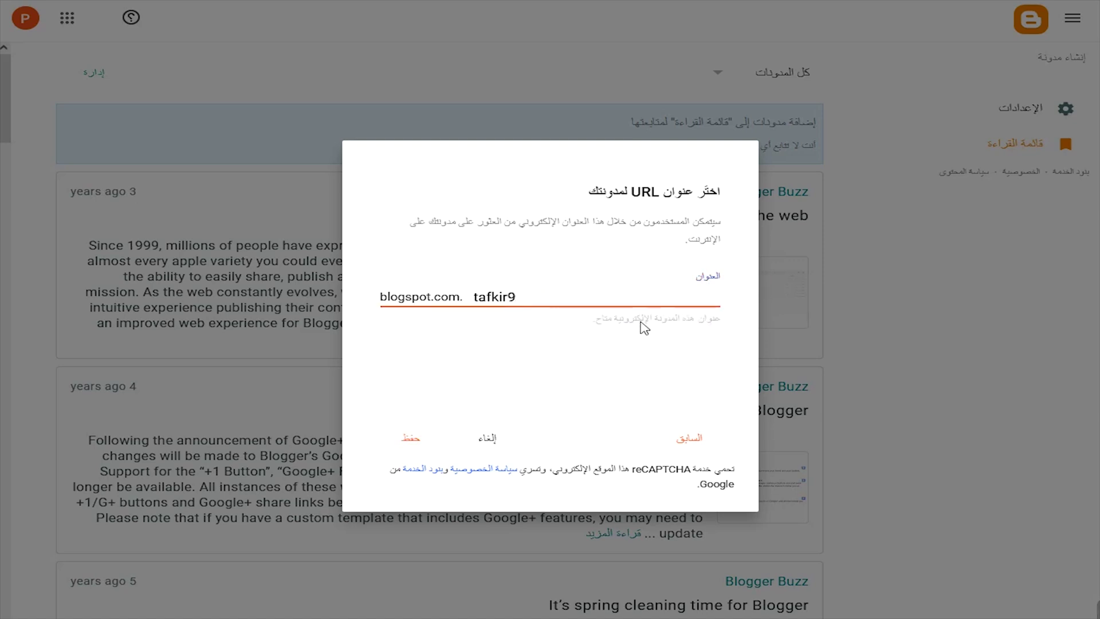
{"action": "key", "text": "F4"}
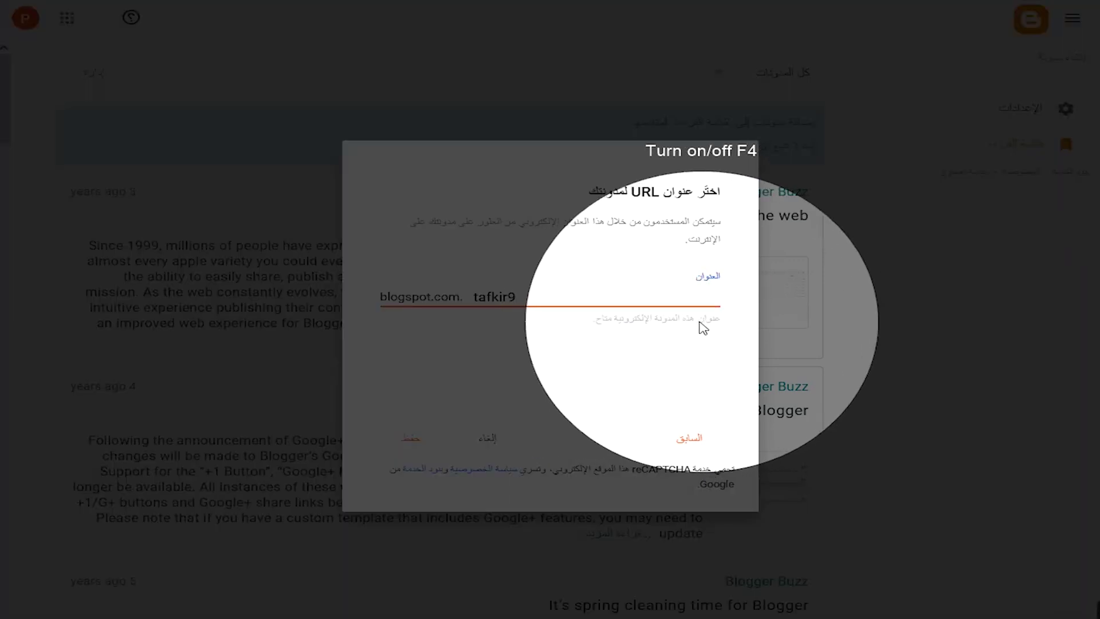
{"action": "key", "text": "F4"}
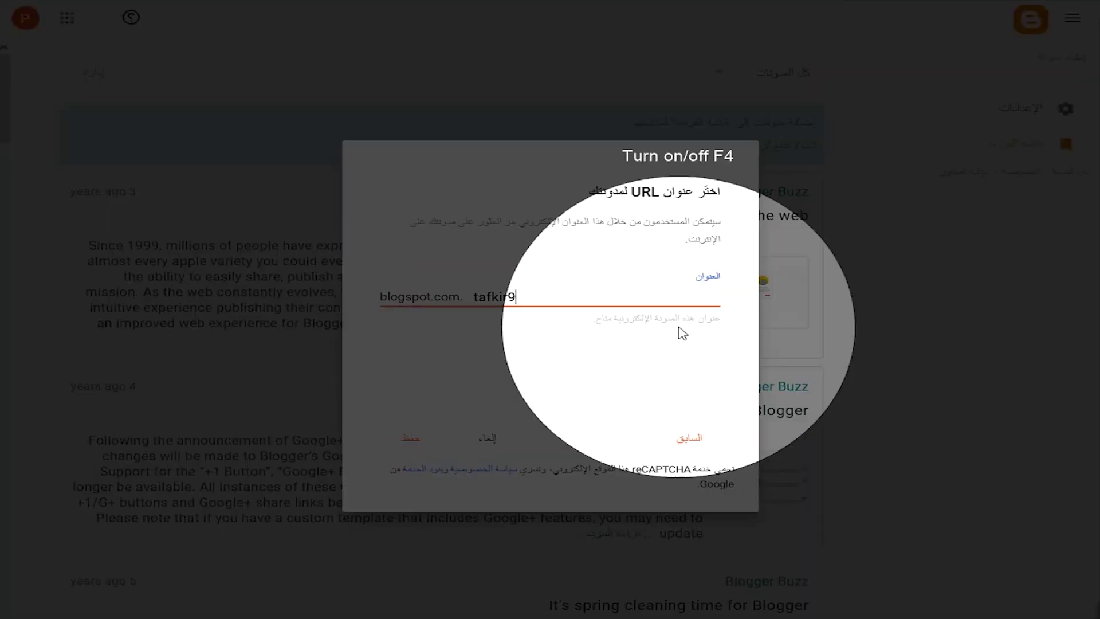
{"action": "left_click", "coordinate": [624, 327]}
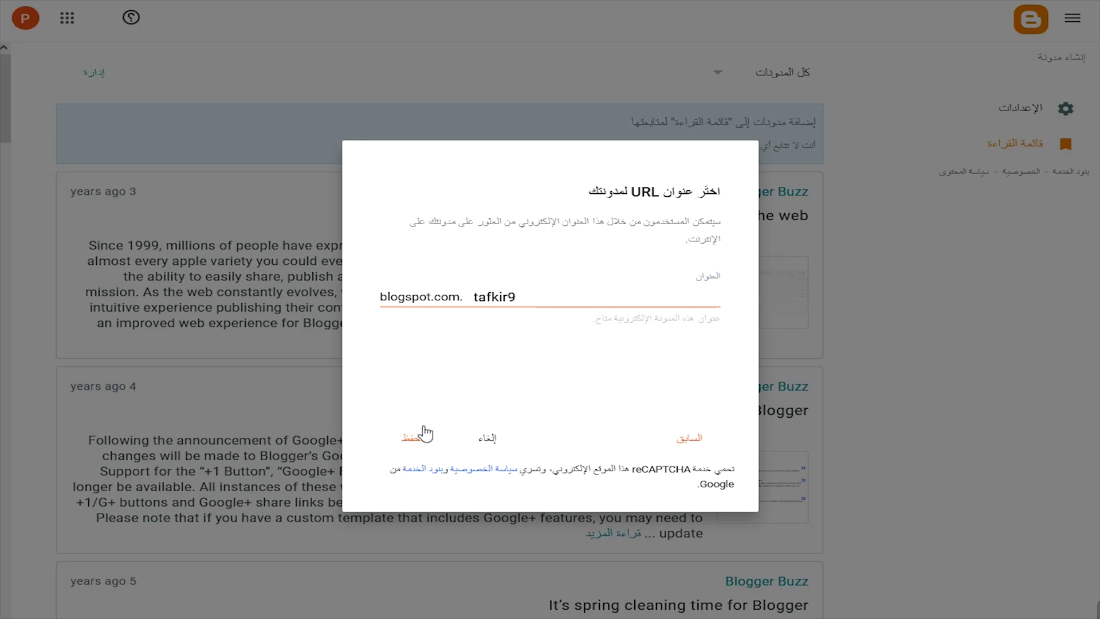
{"action": "left_click", "coordinate": [421, 442]}
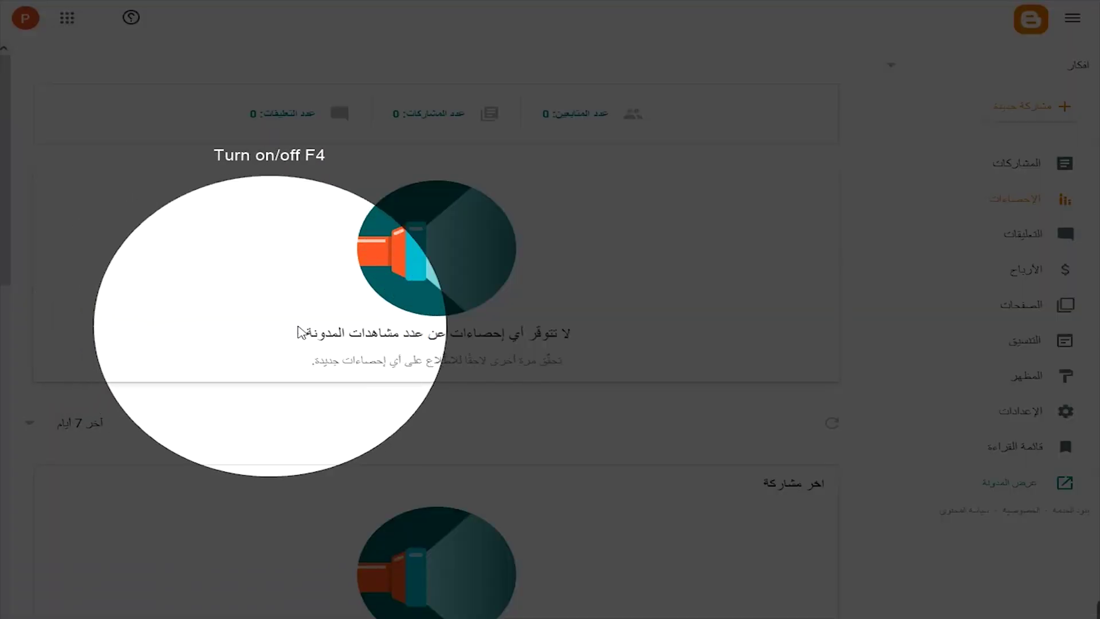
{"action": "key", "text": "F4"}
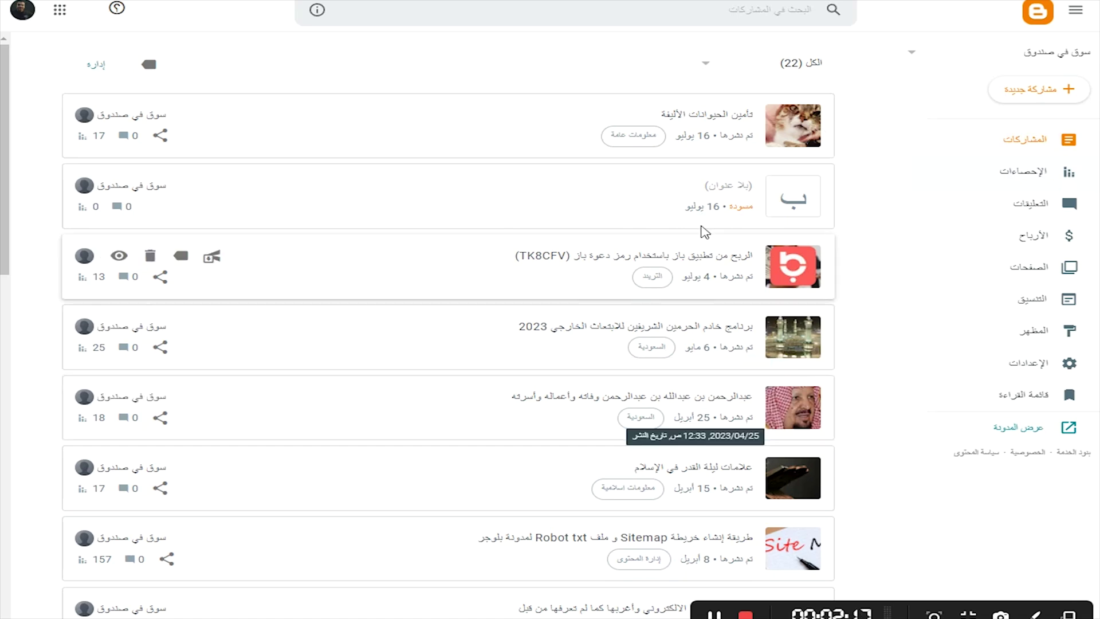
{"action": "key", "text": "F4"}
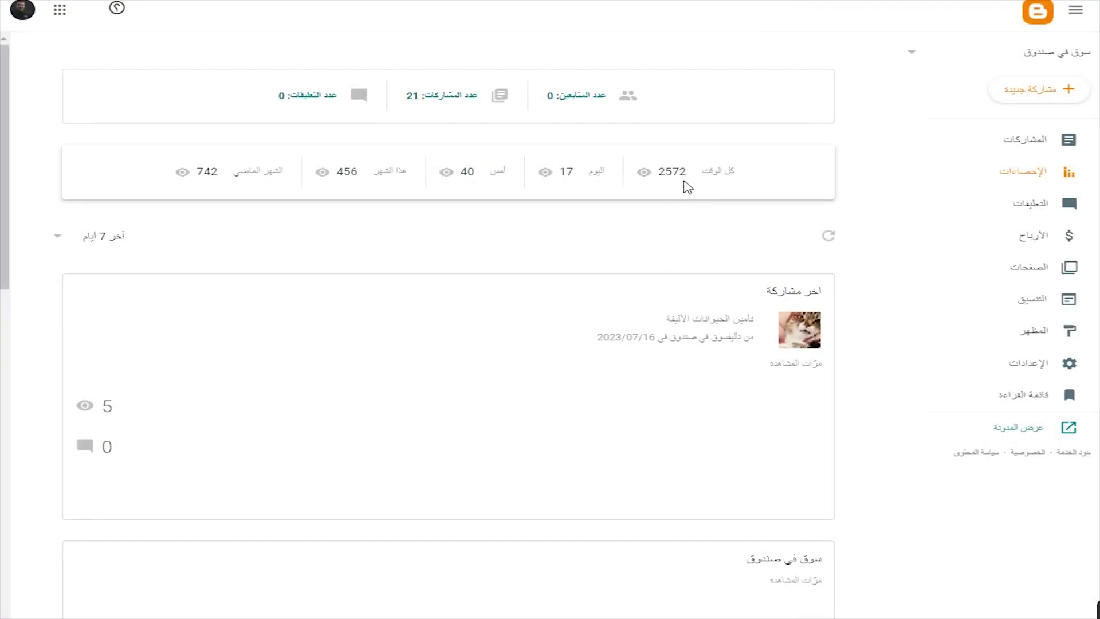
{"action": "key", "text": "F4"}
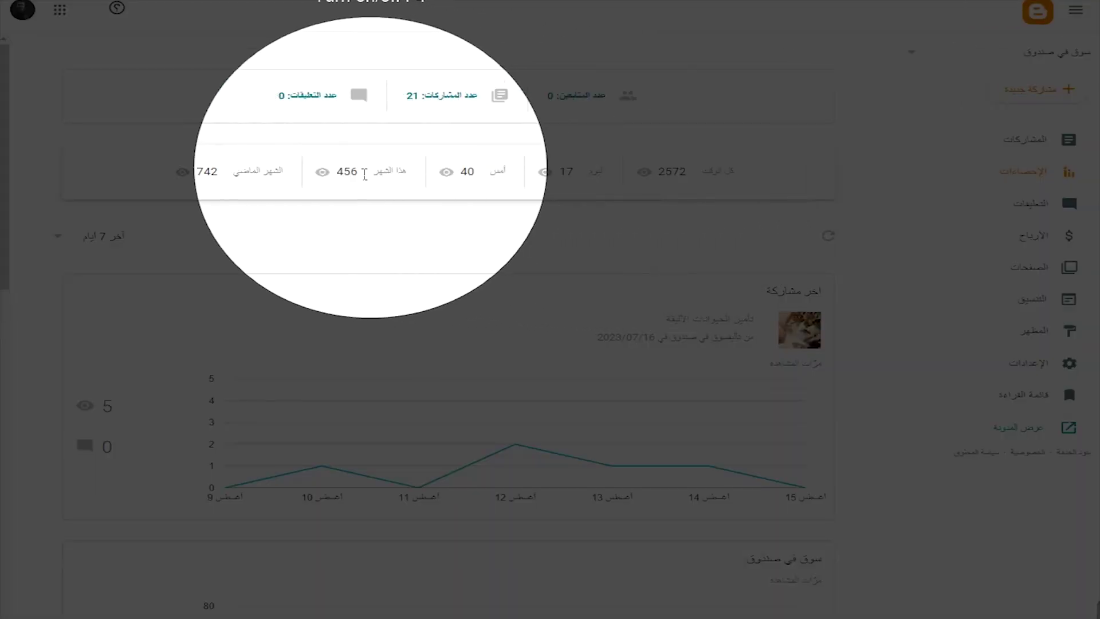
{"action": "key", "text": "F4"}
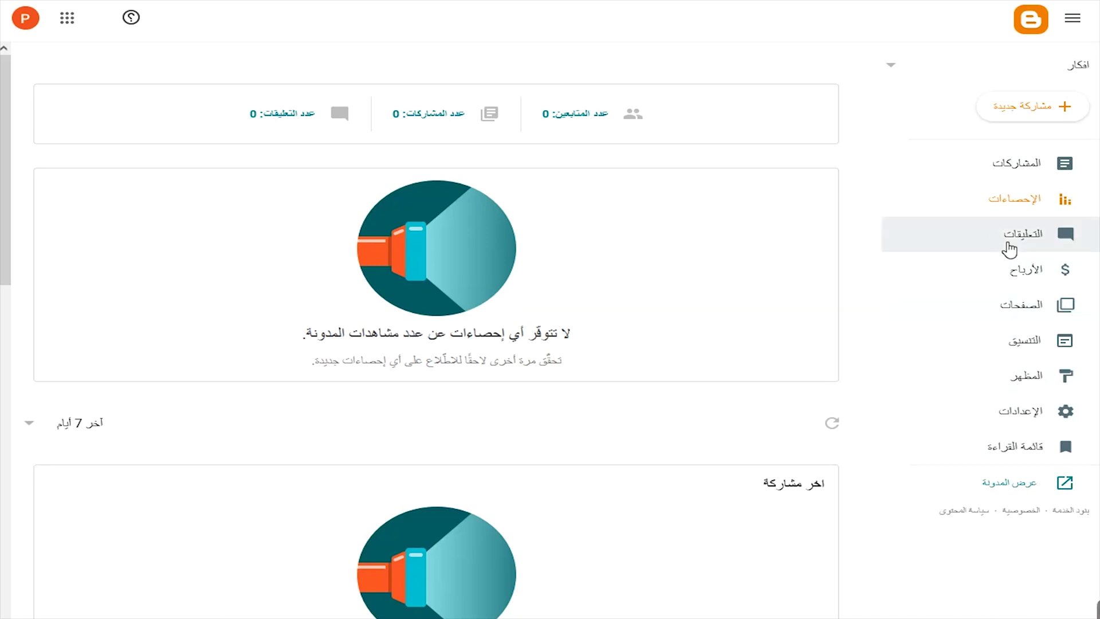
Look through the new blog's comments, earnings and pages sections
{"action": "left_click", "coordinate": [1005, 245]}
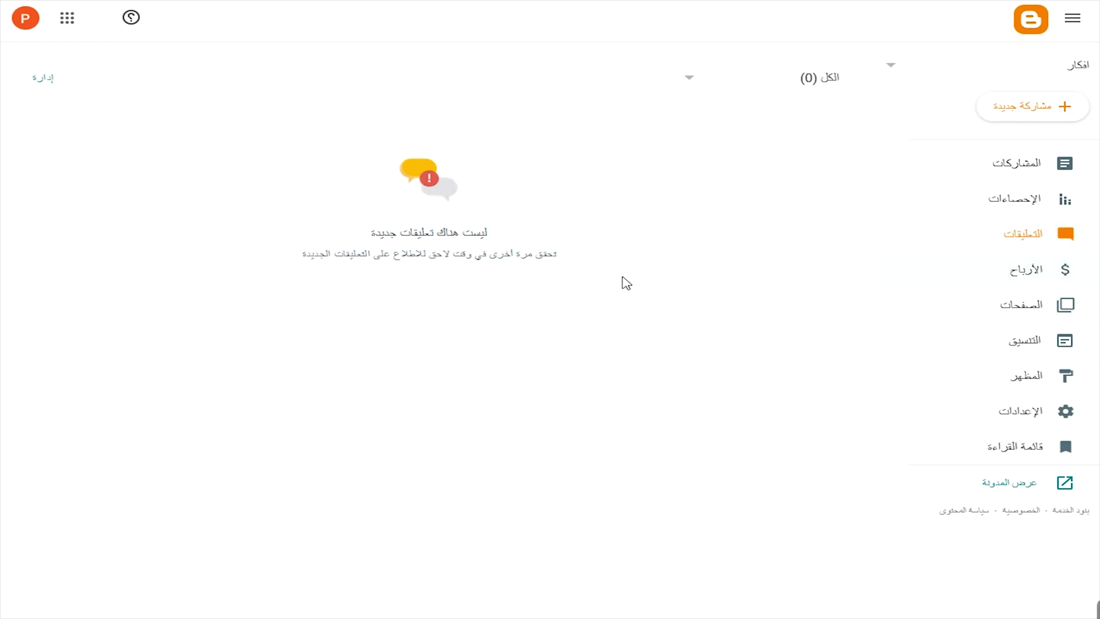
{"action": "left_click", "coordinate": [985, 273]}
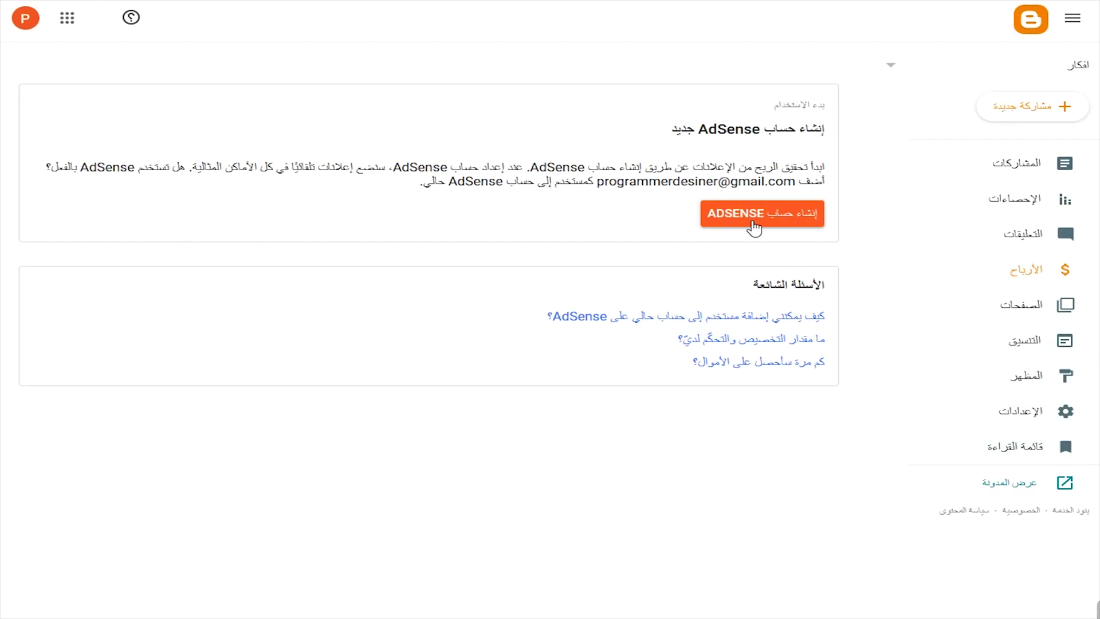
{"action": "left_click", "coordinate": [998, 307]}
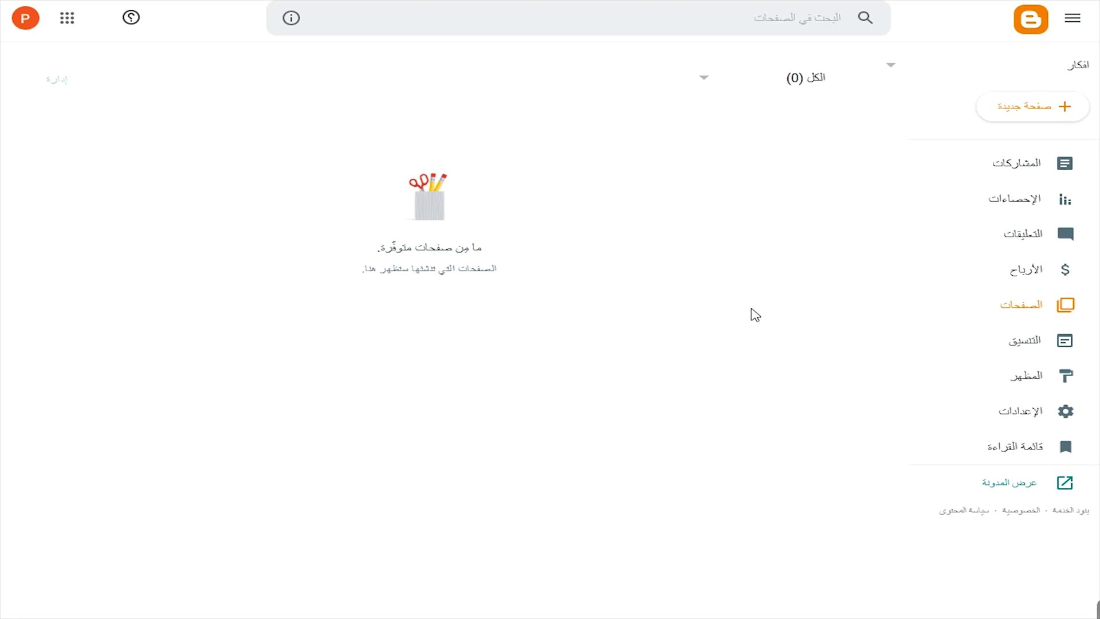
Examine the blog's layout sections and gadgets and view the live blog
{"action": "left_click", "coordinate": [987, 345]}
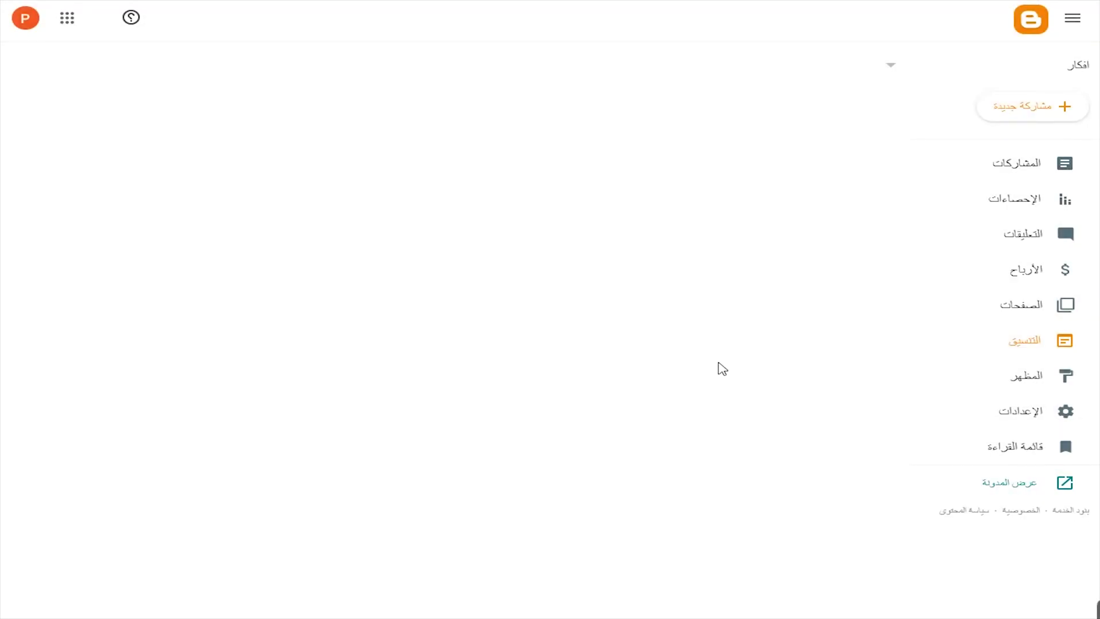
{"action": "left_click", "coordinate": [962, 482]}
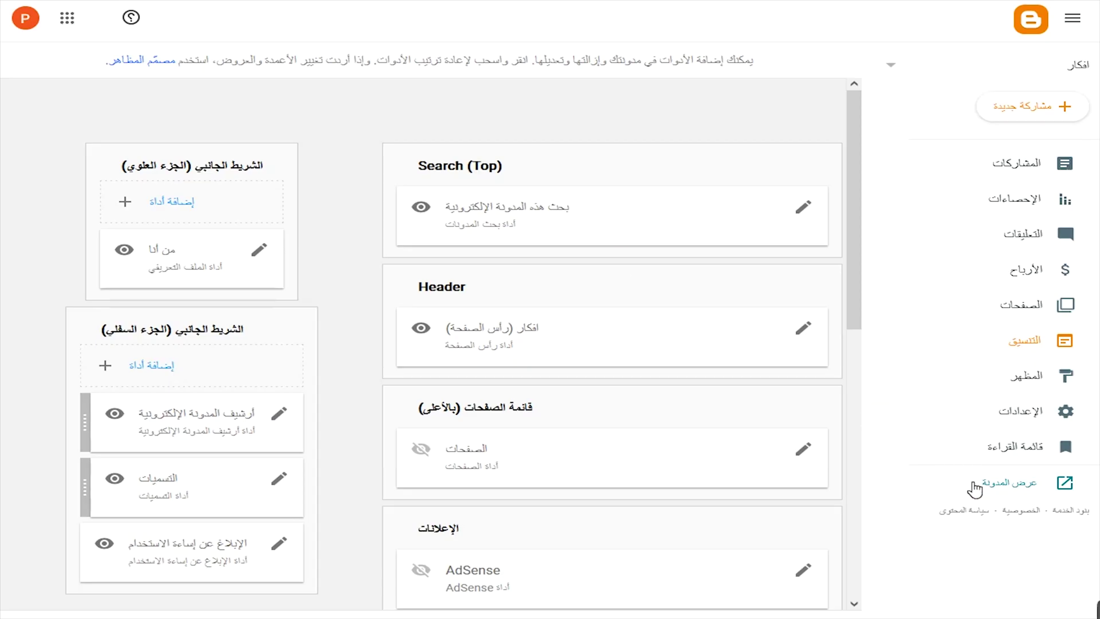
{"action": "left_click", "coordinate": [1025, 488]}
{"action": "scroll", "coordinate": [490, 378], "scroll_direction": "down", "scroll_amount": 4}
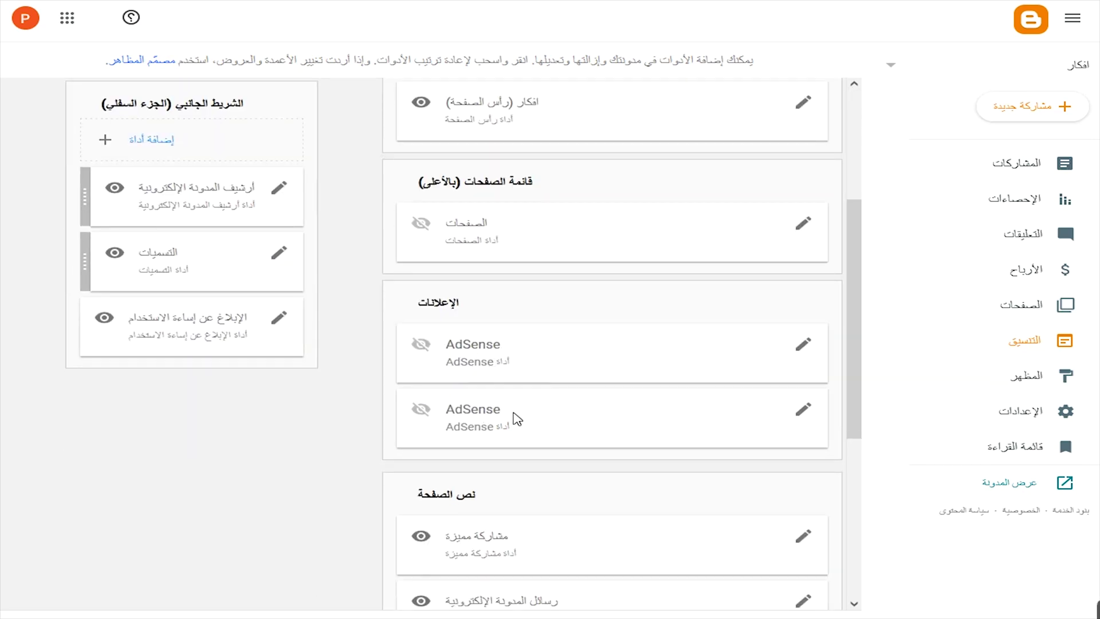
Browse the available blog themes and look at the options for the current Contempo Light theme
{"action": "left_click", "coordinate": [1040, 390]}
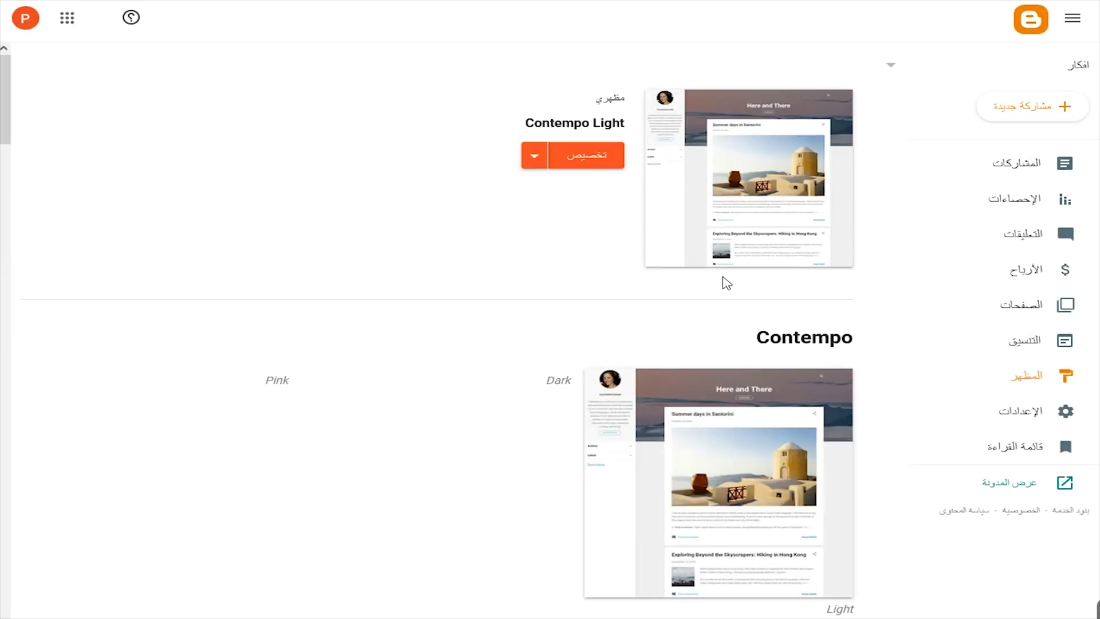
{"action": "scroll", "coordinate": [728, 298], "scroll_direction": "down", "scroll_amount": 5}
{"action": "scroll", "coordinate": [700, 358], "scroll_direction": "down", "scroll_amount": 12}
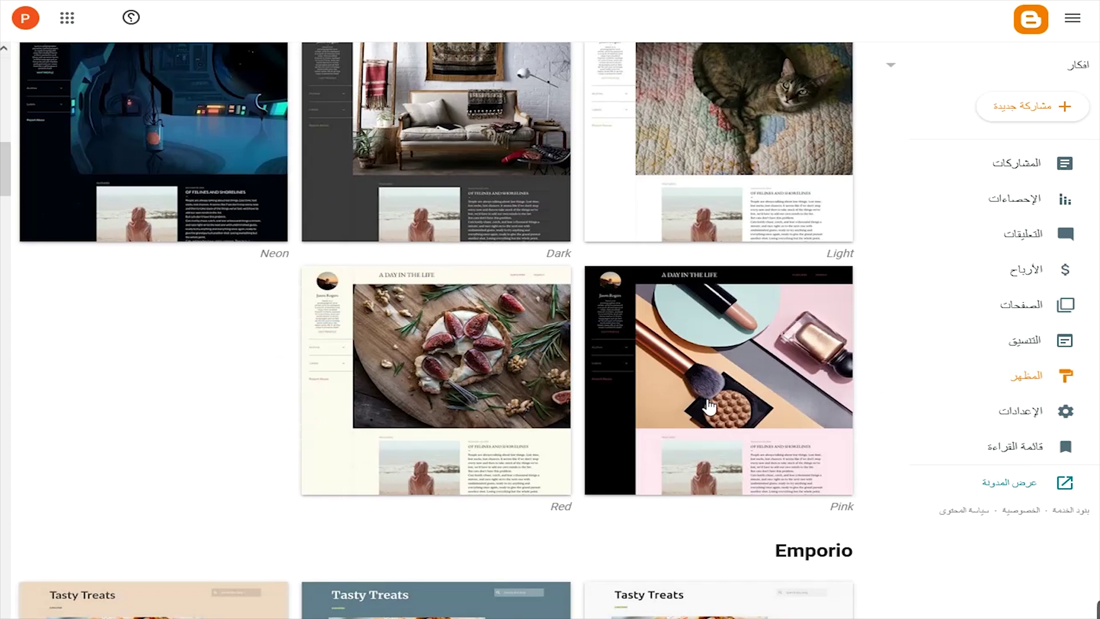
{"action": "scroll", "coordinate": [701, 414], "scroll_direction": "up", "scroll_amount": 17}
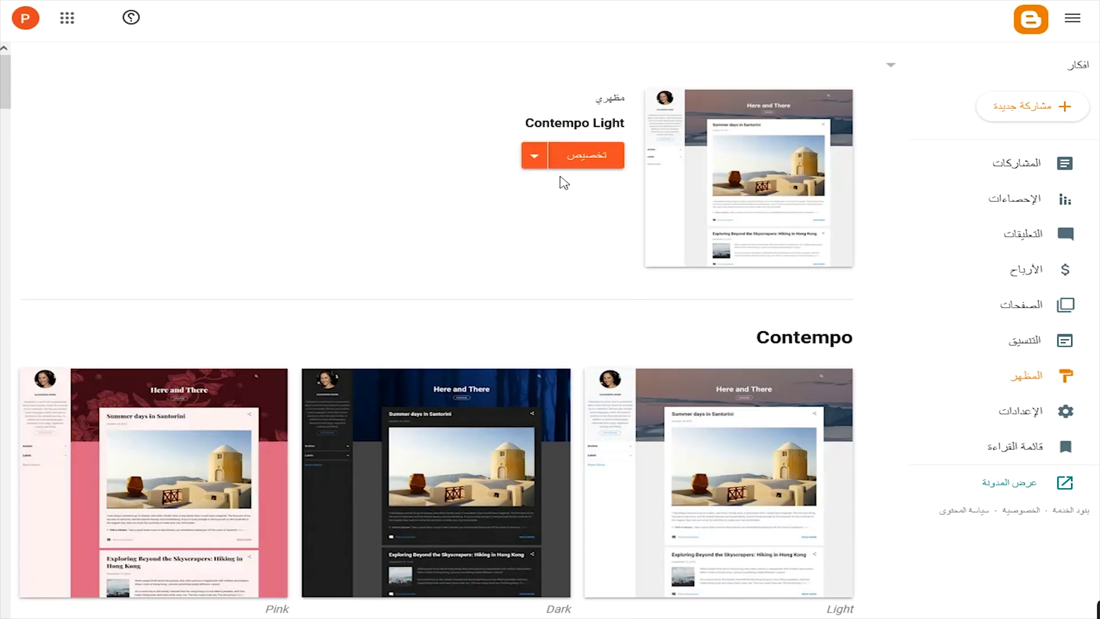
{"action": "left_click", "coordinate": [534, 155]}
{"action": "left_click", "coordinate": [439, 273]}
Examine the blog's settings, from the basic, privacy and publishing options down to the email, meta tag and crawler options
{"action": "left_click", "coordinate": [990, 427]}
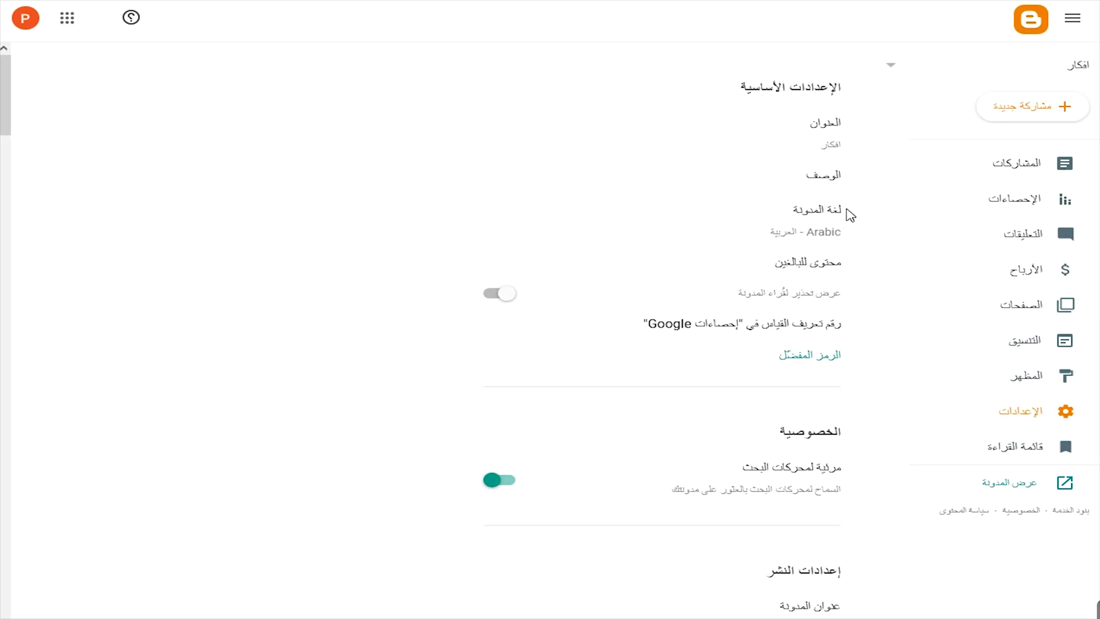
{"action": "left_click_drag", "start_coordinate": [849, 212], "coordinate": [794, 216]}
{"action": "left_click_drag", "start_coordinate": [852, 264], "coordinate": [775, 262]}
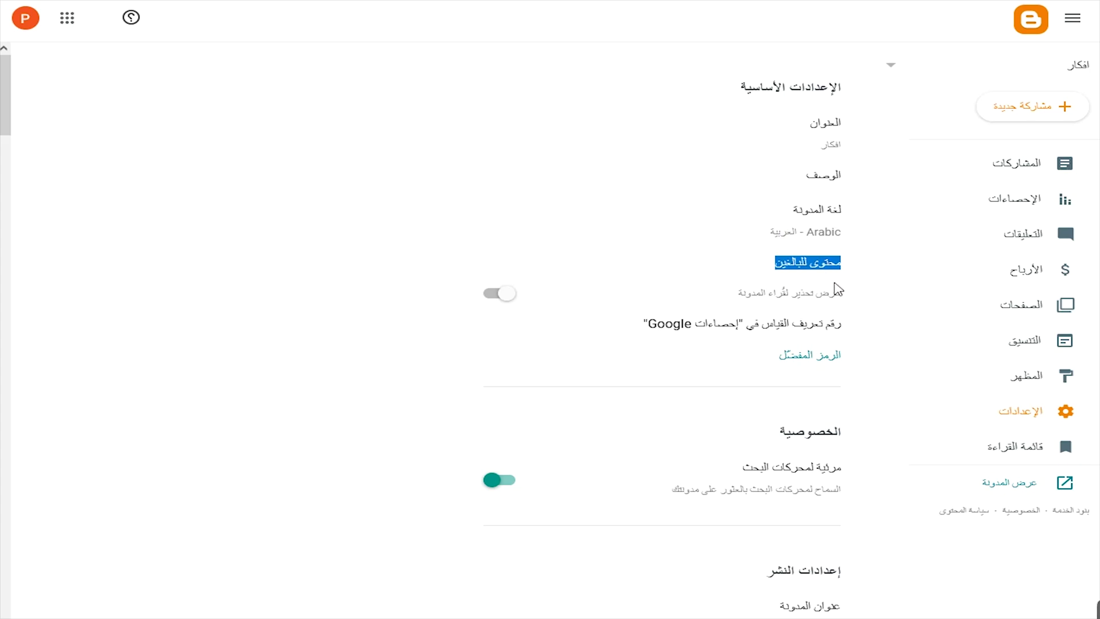
{"action": "scroll", "coordinate": [835, 286], "scroll_direction": "down", "scroll_amount": 3}
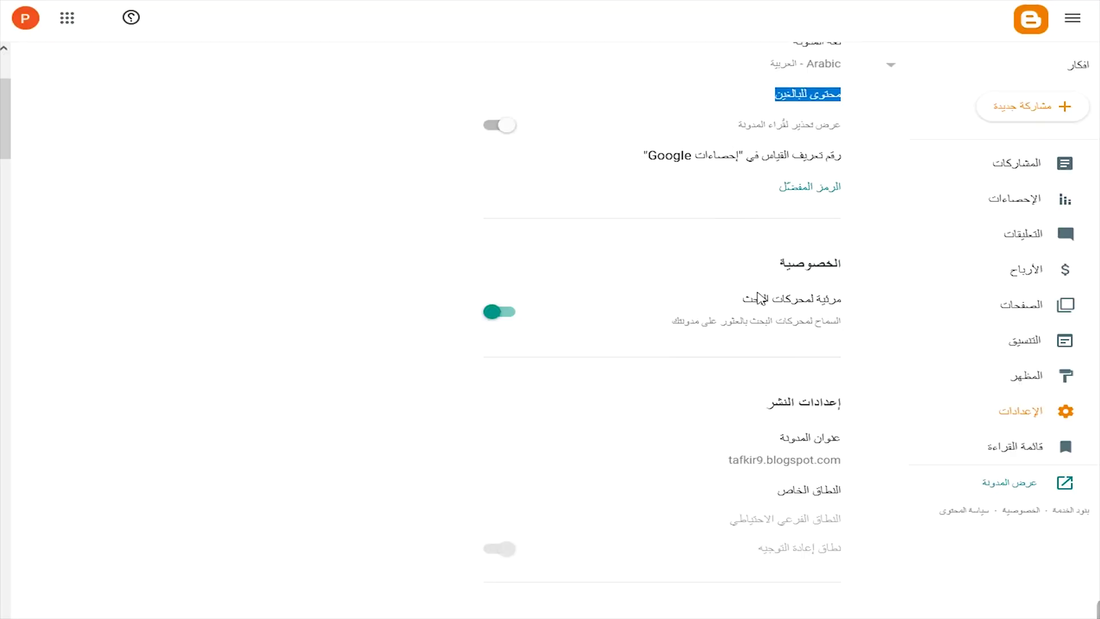
{"action": "left_click_drag", "start_coordinate": [847, 310], "coordinate": [750, 301]}
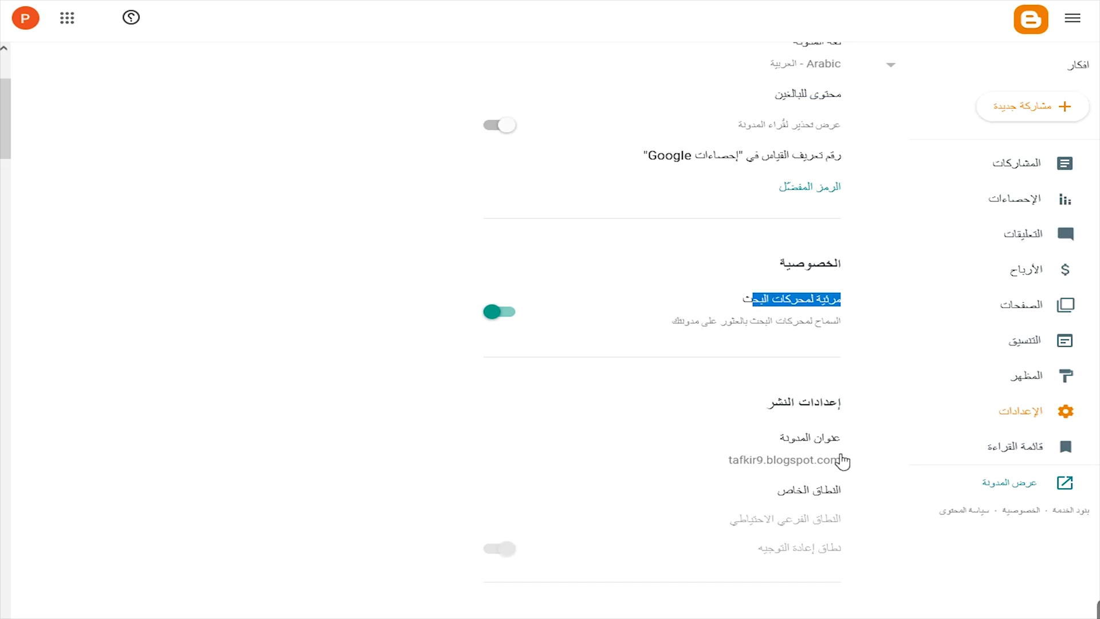
{"action": "scroll", "coordinate": [836, 467], "scroll_direction": "down", "scroll_amount": 3}
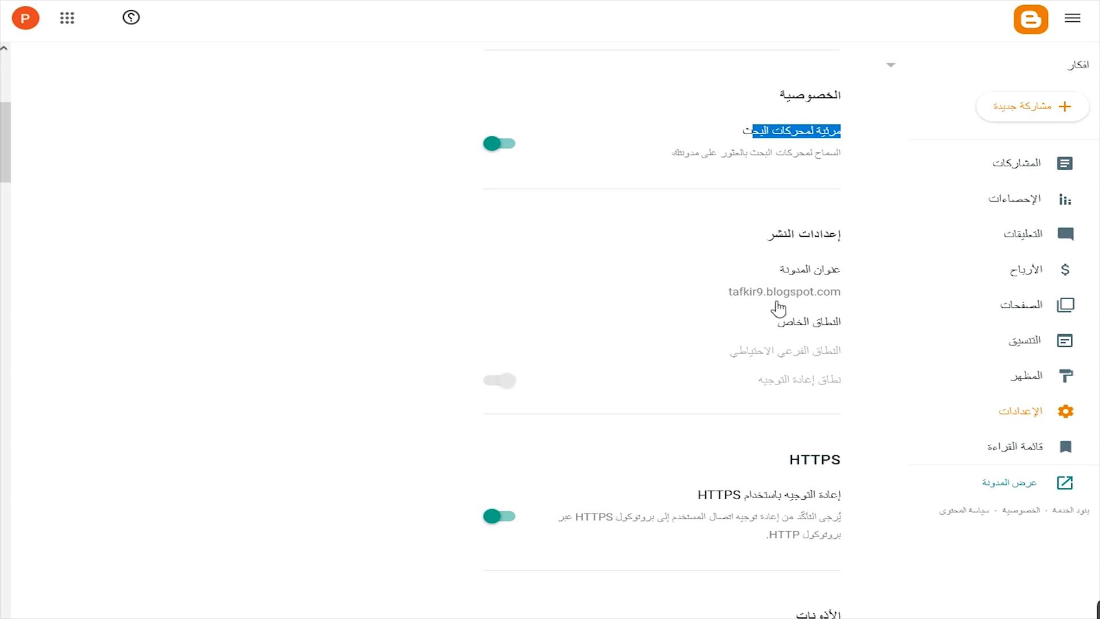
{"action": "scroll", "coordinate": [777, 349], "scroll_direction": "down", "scroll_amount": 6}
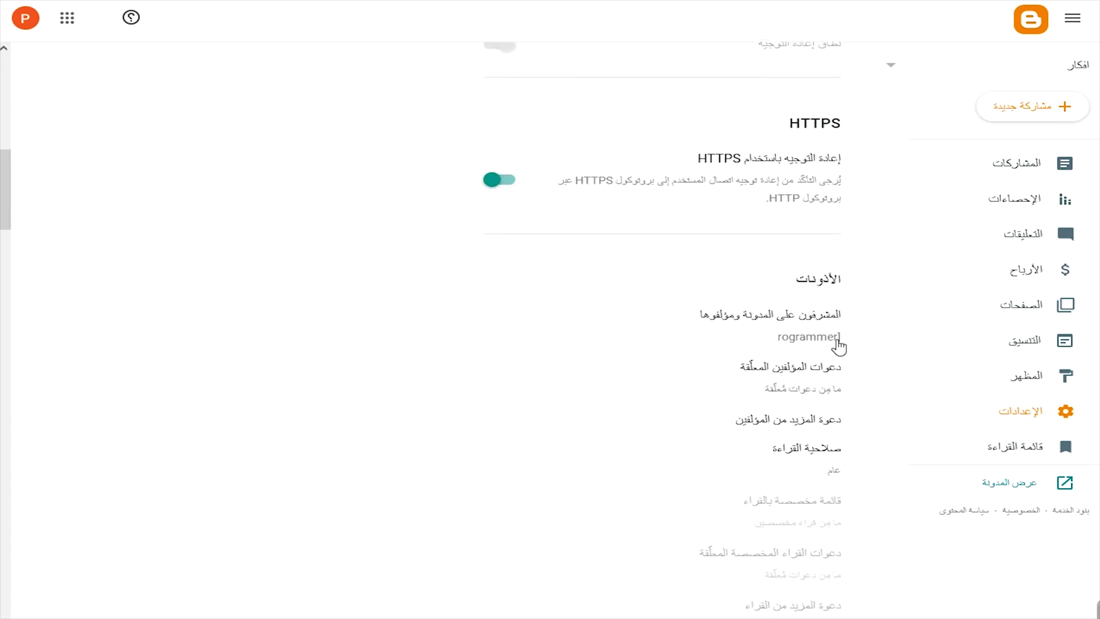
{"action": "scroll", "coordinate": [840, 264], "scroll_direction": "down", "scroll_amount": 1}
{"action": "scroll", "coordinate": [728, 310], "scroll_direction": "down", "scroll_amount": 4}
{"action": "scroll", "coordinate": [744, 362], "scroll_direction": "down", "scroll_amount": 4}
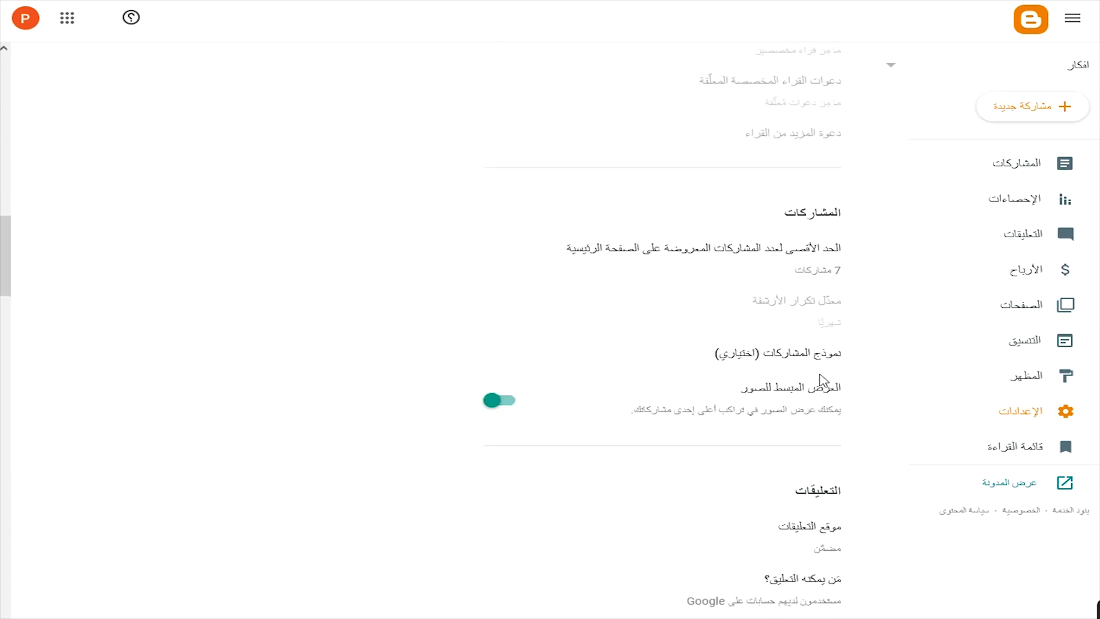
{"action": "scroll", "coordinate": [744, 277], "scroll_direction": "down", "scroll_amount": 18}
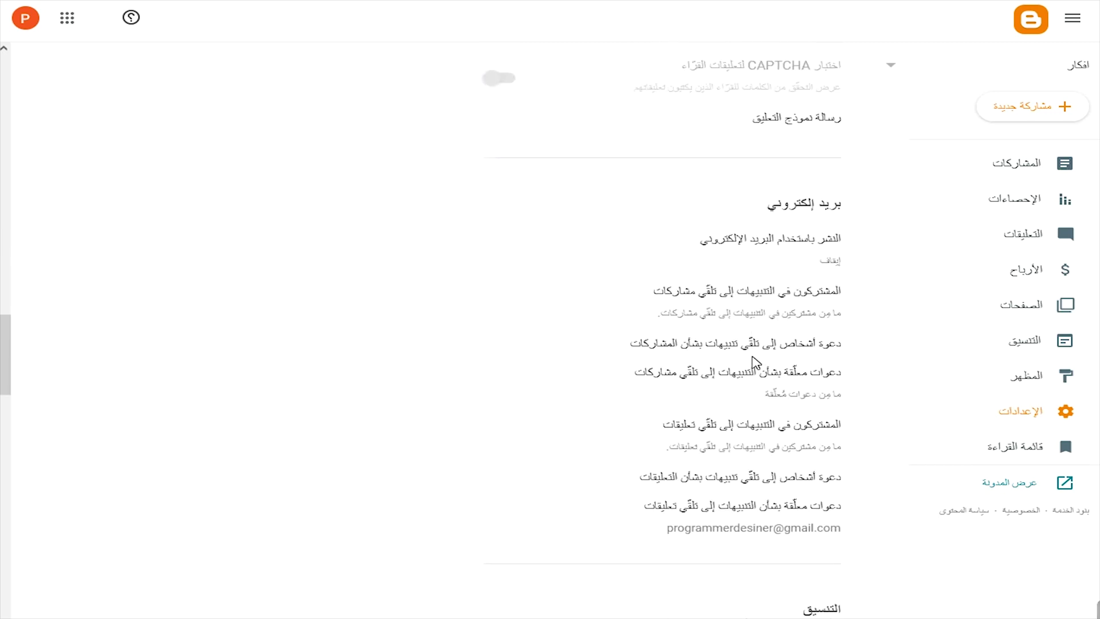
{"action": "scroll", "coordinate": [791, 424], "scroll_direction": "down", "scroll_amount": 4}
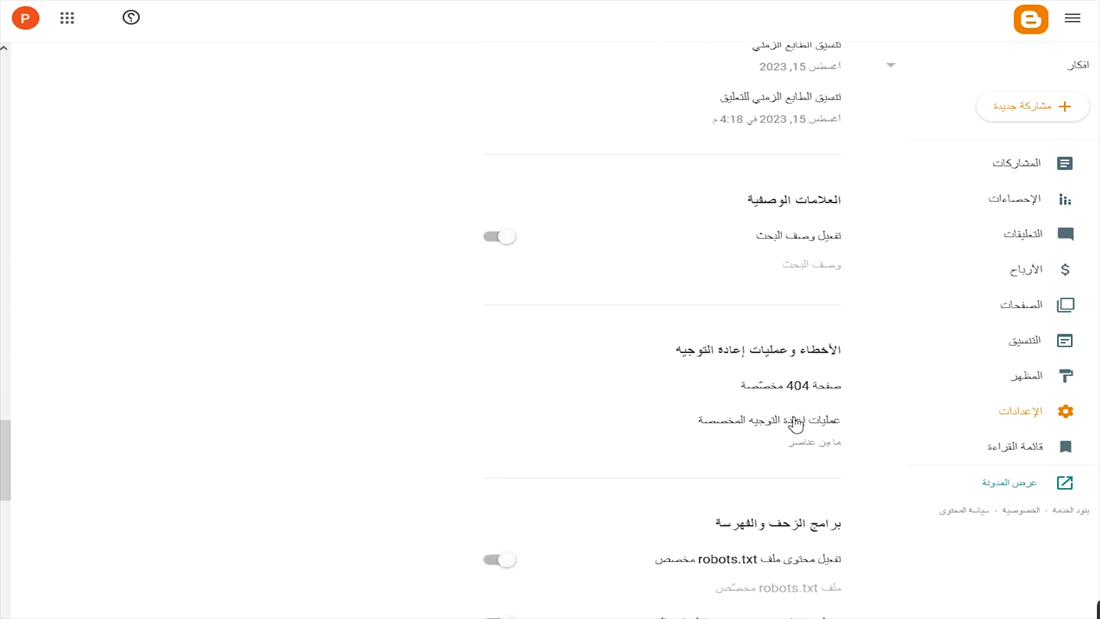
{"action": "scroll", "coordinate": [788, 370], "scroll_direction": "down", "scroll_amount": 4}
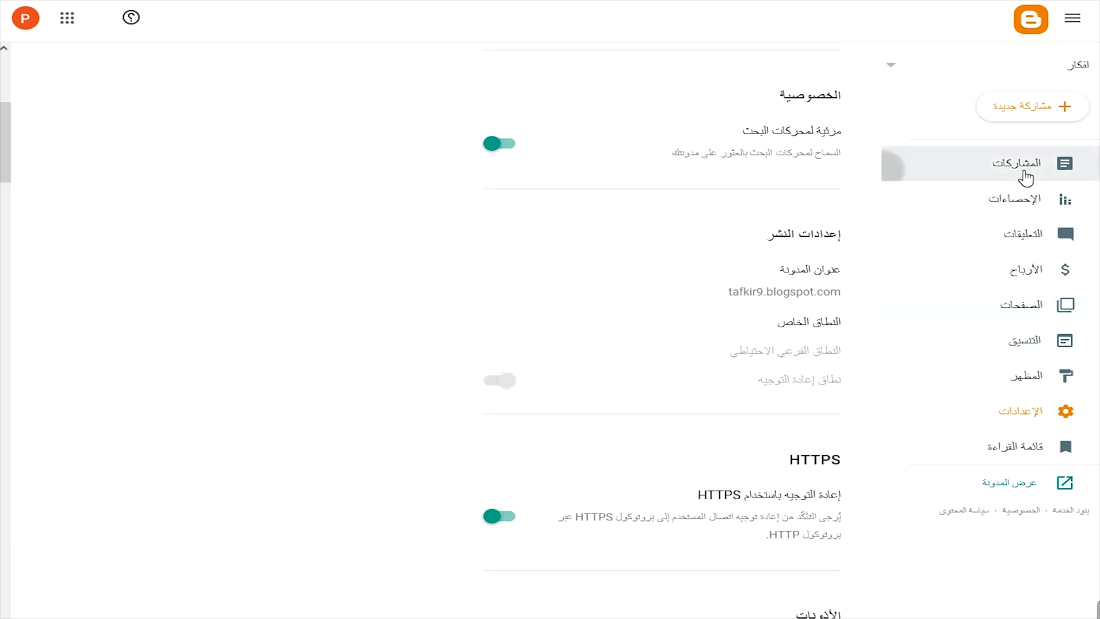
Create a new post titled "طريقة انشاء مدونة بلوجر احترافية وربطها بإعلانات جوجل ادسنس"
{"action": "left_click", "coordinate": [1023, 173]}
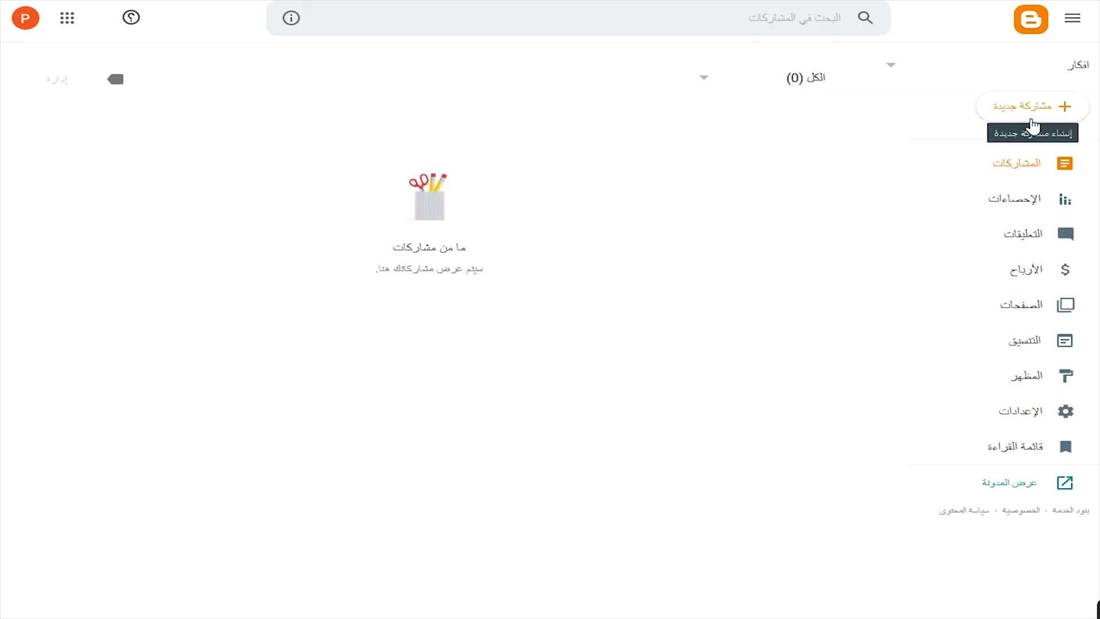
{"action": "left_click", "coordinate": [1030, 122]}
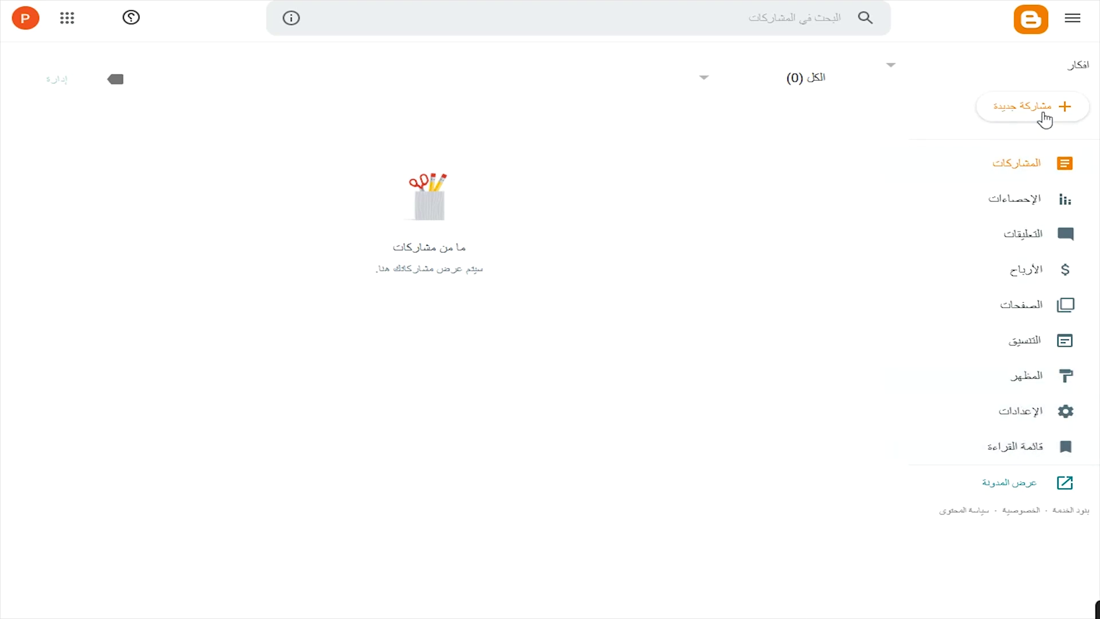
{"action": "left_click", "coordinate": [1041, 120]}
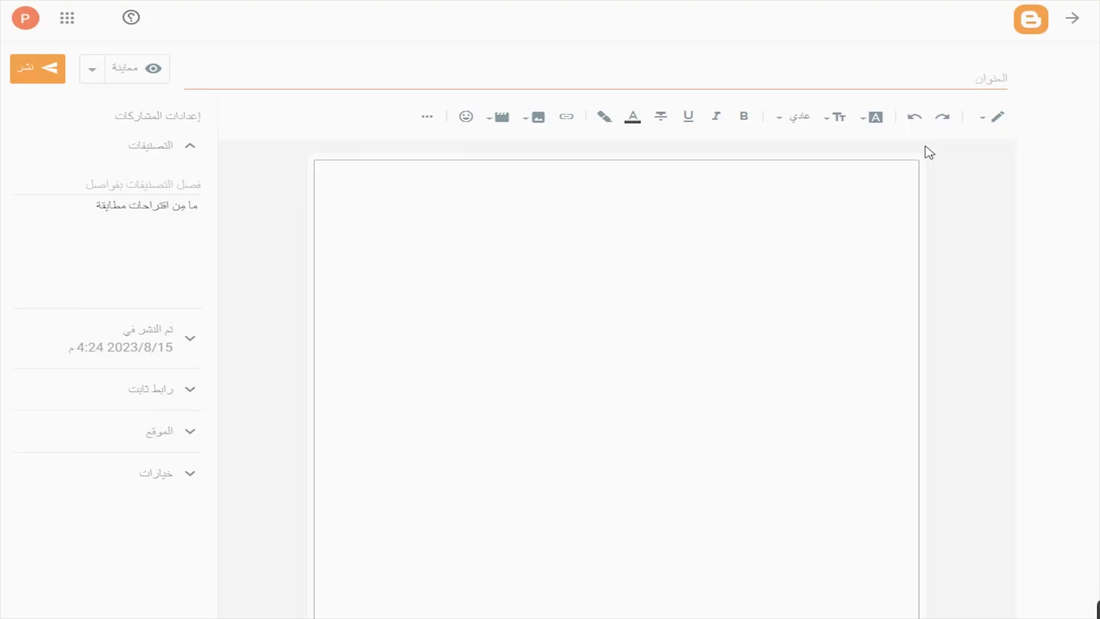
{"action": "left_click", "coordinate": [973, 123]}
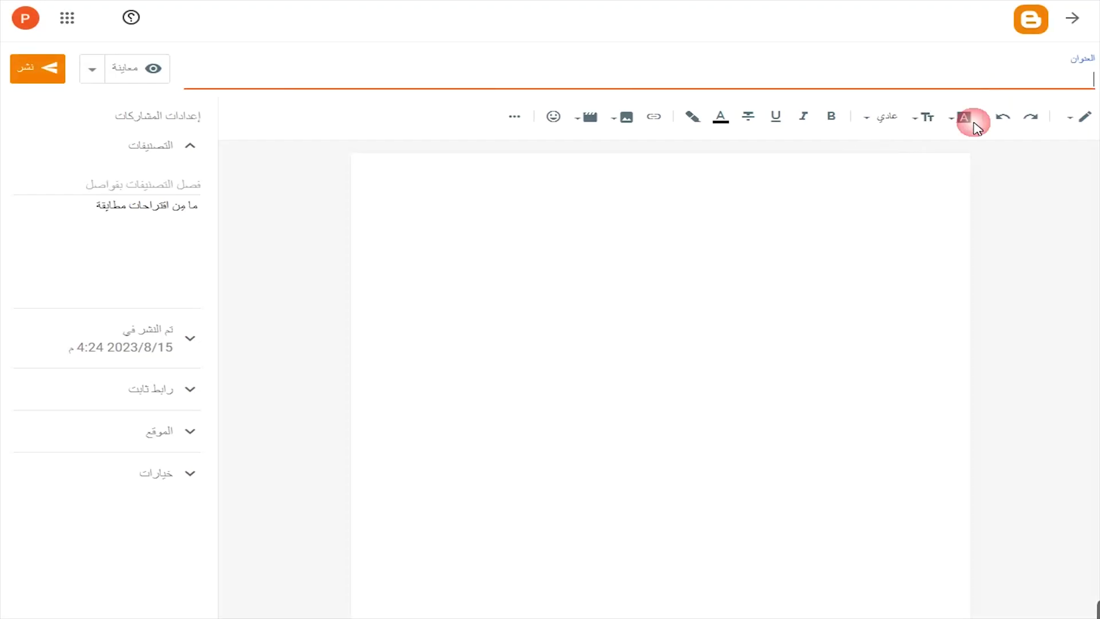
{"action": "left_click", "coordinate": [893, 192]}
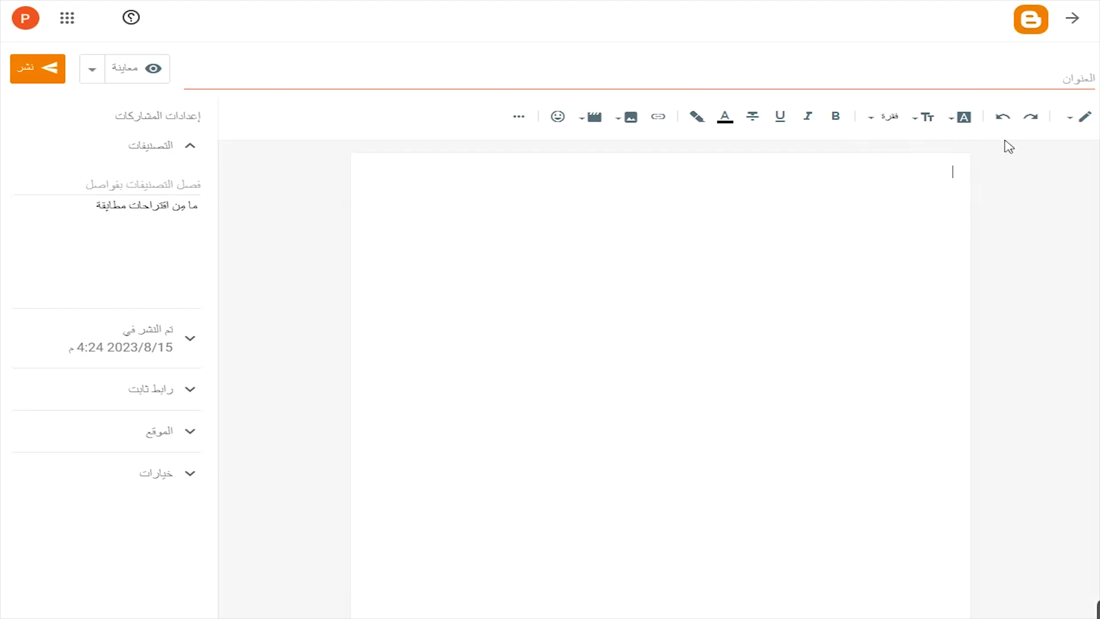
{"action": "left_click", "coordinate": [948, 184]}
{"action": "left_click", "coordinate": [1054, 83]}
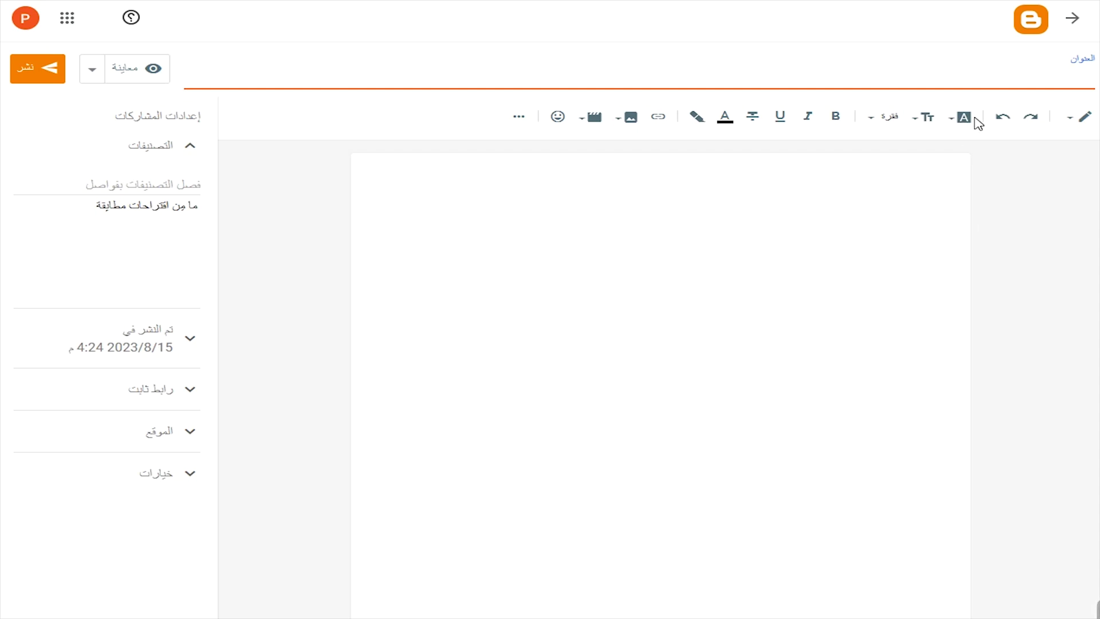
{"action": "type", "text": "طريقة انشاء مدونة بلوجر احترافية وربطها بإعلانات جوجل ادسنس"}
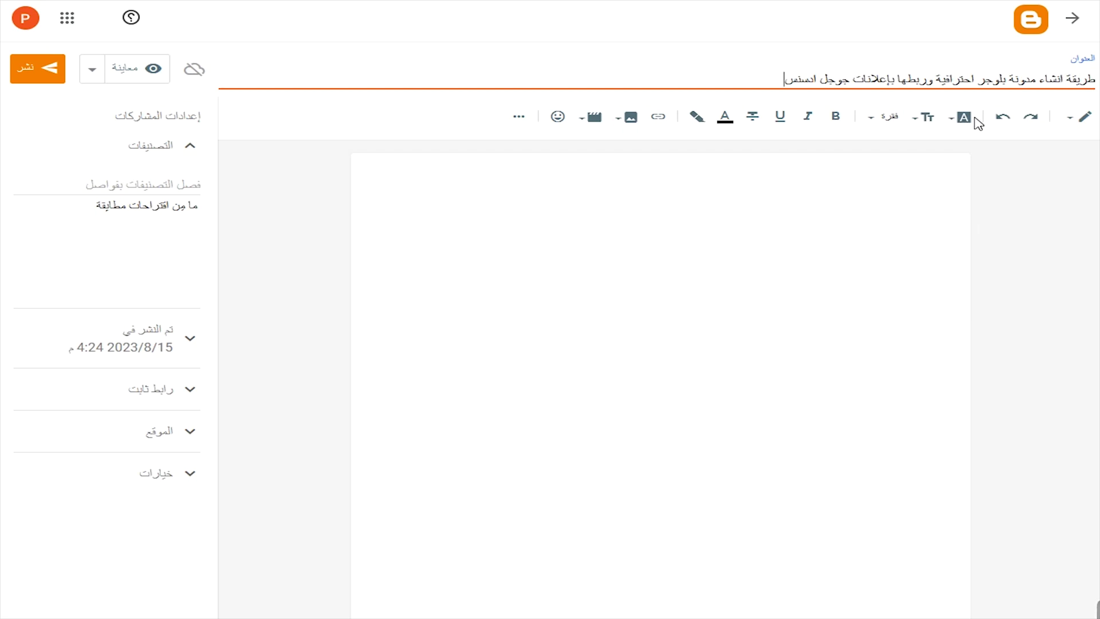
Leave the post editor and check the draft's status and date in the posts list
{"action": "left_click_drag", "start_coordinate": [963, 78], "coordinate": [779, 80]}
{"action": "left_click", "coordinate": [926, 172]}
{"action": "left_click", "coordinate": [896, 232]}
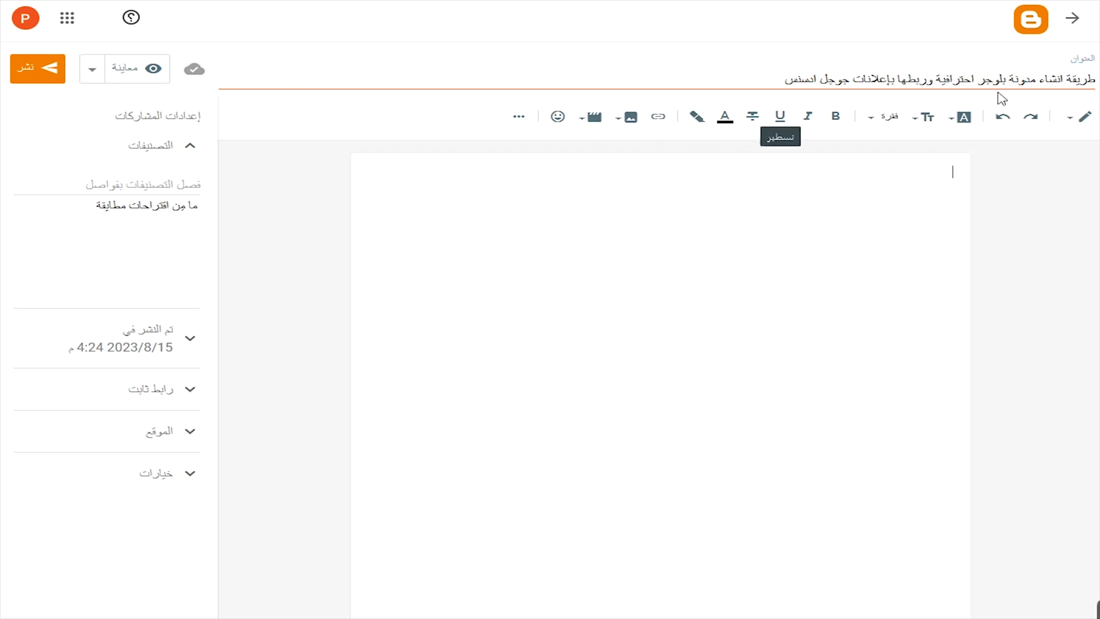
{"action": "left_click", "coordinate": [1073, 19]}
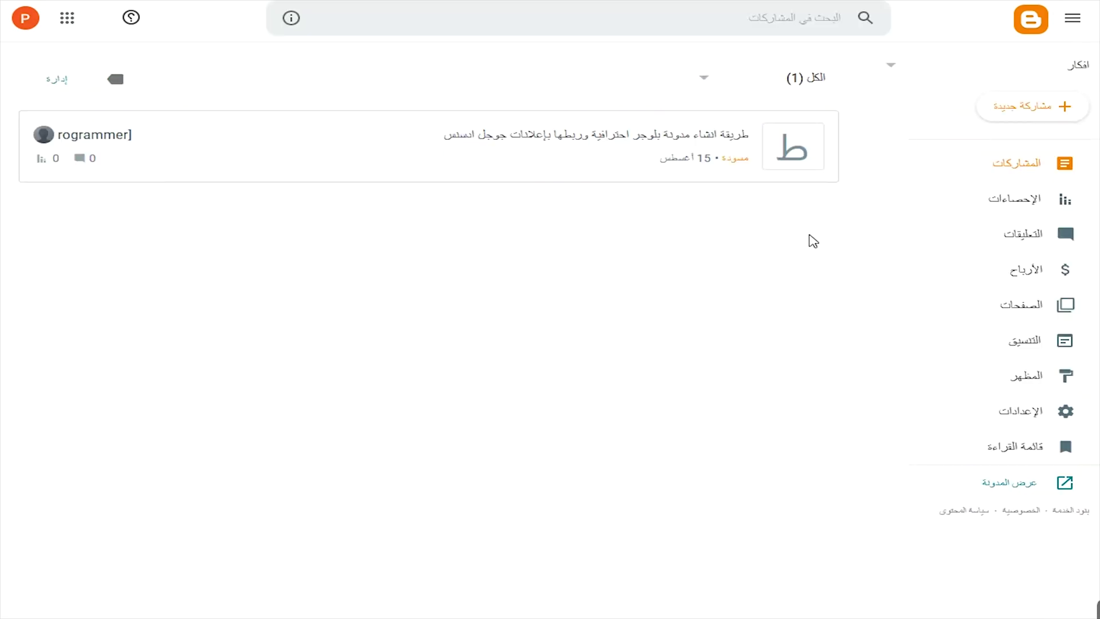
{"action": "left_click", "coordinate": [737, 158]}
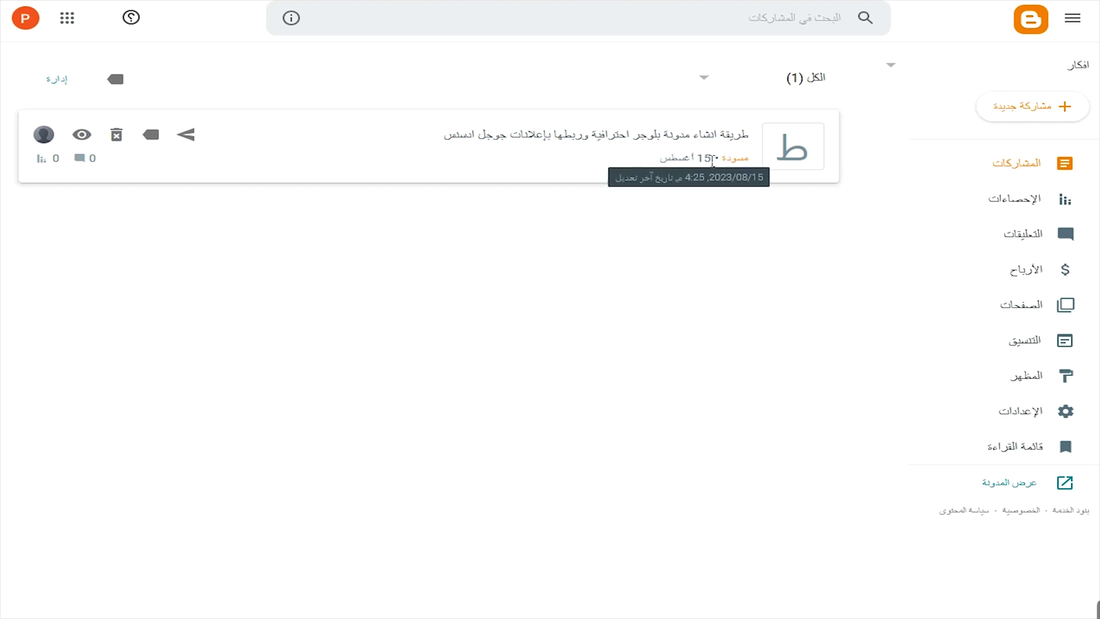
Reopen the draft post and fill its body with many repeated copies of its title
{"action": "left_click", "coordinate": [534, 225]}
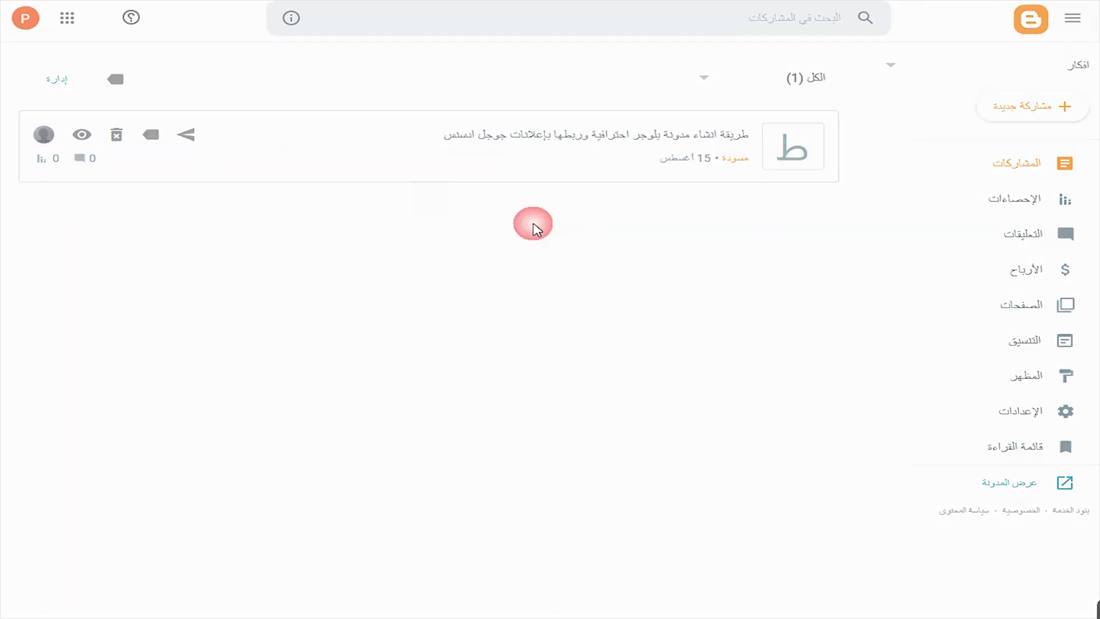
{"action": "left_click", "coordinate": [794, 224]}
{"action": "left_click_drag", "start_coordinate": [913, 91], "coordinate": [867, 211]}
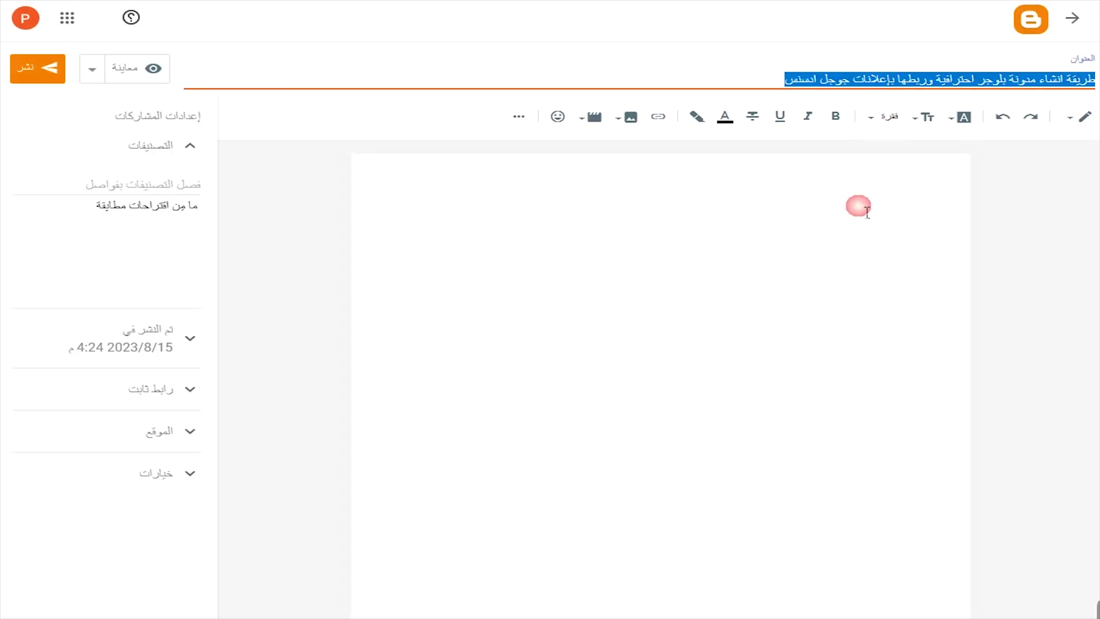
{"action": "key", "text": "ctrl+c"}
{"action": "left_click", "coordinate": [866, 211]}
{"action": "key", "text": "ctrl+v"}
{"action": "key", "text": "ctrl+v"}
{"action": "key", "text": "ctrl+v"}
{"action": "key", "text": "ctrl+v"}
{"action": "key", "text": "ctrl+v"}
{"action": "key", "text": "ctrl+v"}
{"action": "key", "text": "ctrl+v"}
{"action": "key", "text": "ctrl+v"}
{"action": "key", "text": "ctrl+v"}
{"action": "key", "text": "ctrl+v"}
{"action": "key", "text": "ctrl+v"}
{"action": "key", "text": "ctrl+v"}
{"action": "key", "text": "ctrl+v"}
{"action": "key", "text": "ctrl+v"}
{"action": "key", "text": "ctrl+v"}
{"action": "key", "text": "ctrl+v"}
{"action": "key", "text": "ctrl+v"}
{"action": "key", "text": "ctrl+v"}
{"action": "key", "text": "ctrl+v"}
{"action": "key", "text": "ctrl+v"}
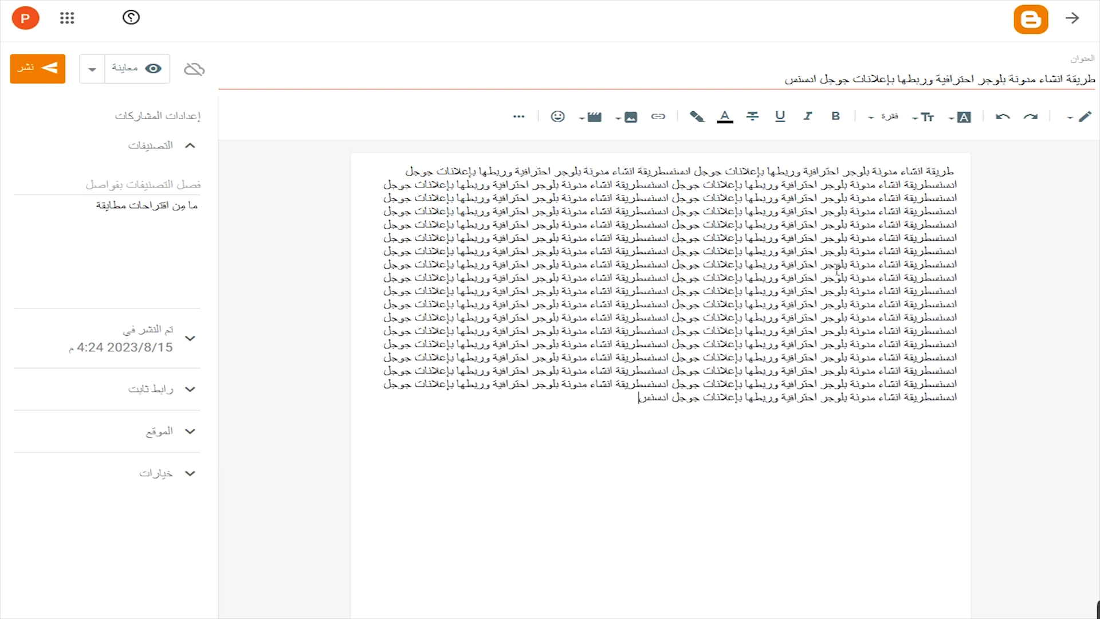
{"action": "key", "text": "ctrl+v"}
{"action": "key", "text": "ctrl+v"}
{"action": "key", "text": "ctrl+v"}
{"action": "key", "text": "ctrl+v"}
{"action": "key", "text": "ctrl+v"}
{"action": "key", "text": "ctrl+v"}
{"action": "key", "text": "ctrl+v"}
{"action": "key", "text": "ctrl+v"}
{"action": "key", "text": "ctrl+v"}
{"action": "key", "text": "ctrl+v"}
{"action": "key", "text": "ctrl+v"}
{"action": "key", "text": "ctrl+v"}
{"action": "key", "text": "ctrl+v"}
{"action": "key", "text": "ctrl+v"}
{"action": "key", "text": "ctrl+v"}
{"action": "key", "text": "ctrl+v"}
{"action": "key", "text": "ctrl+v"}
{"action": "key", "text": "ctrl+v"}
{"action": "key", "text": "ctrl+v"}
{"action": "key", "text": "ctrl+v"}
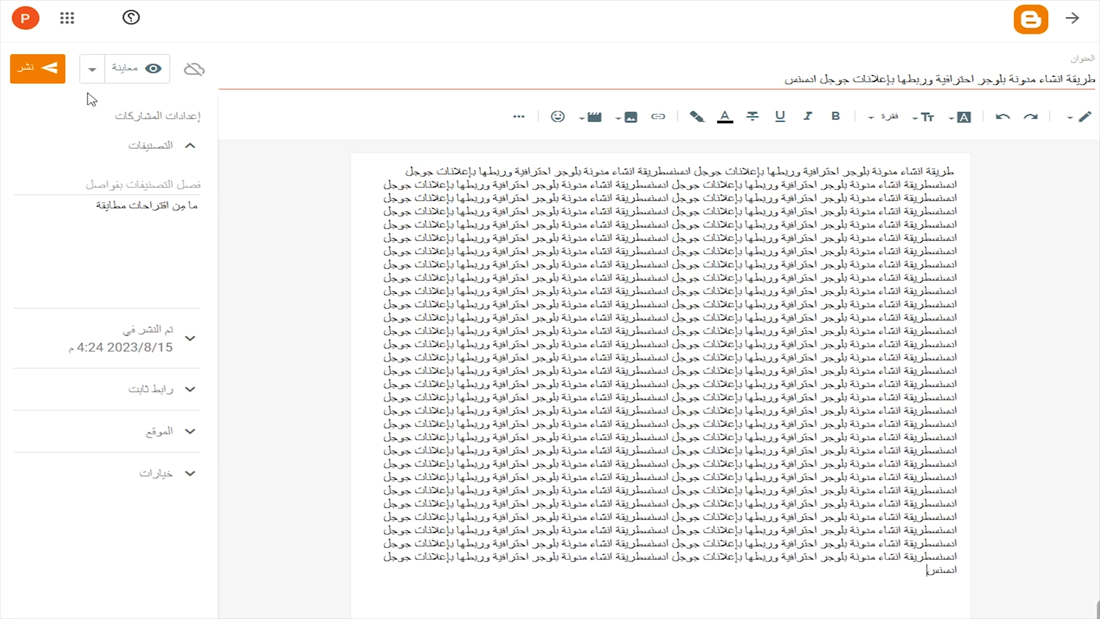
Publish the post to the blog, confirm the publication and view the live blog
{"action": "left_click", "coordinate": [39, 69]}
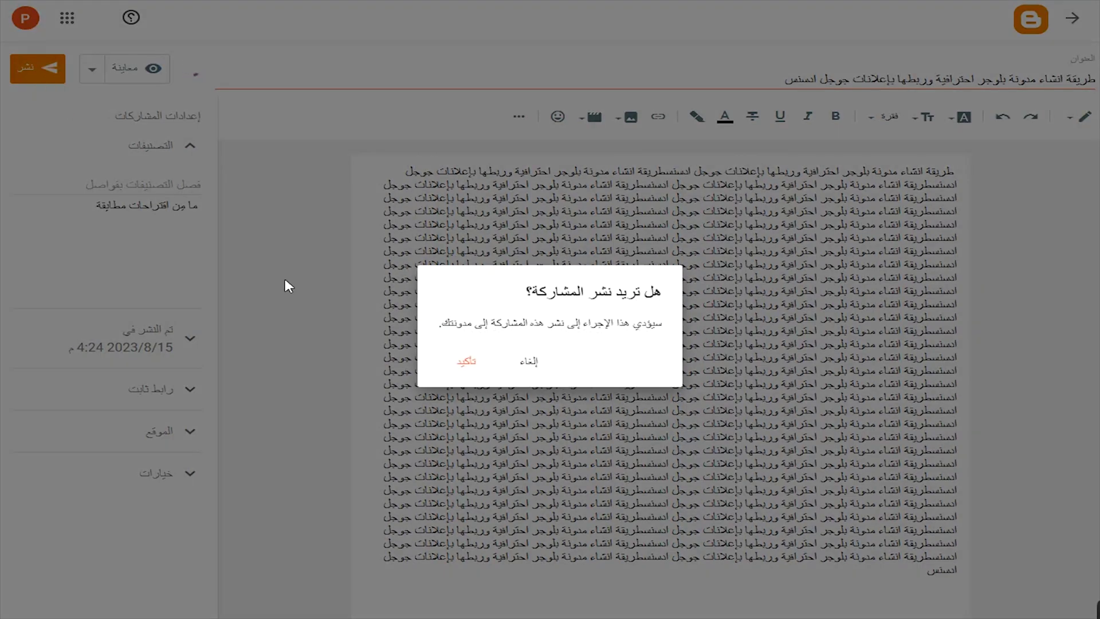
{"action": "left_click", "coordinate": [480, 366]}
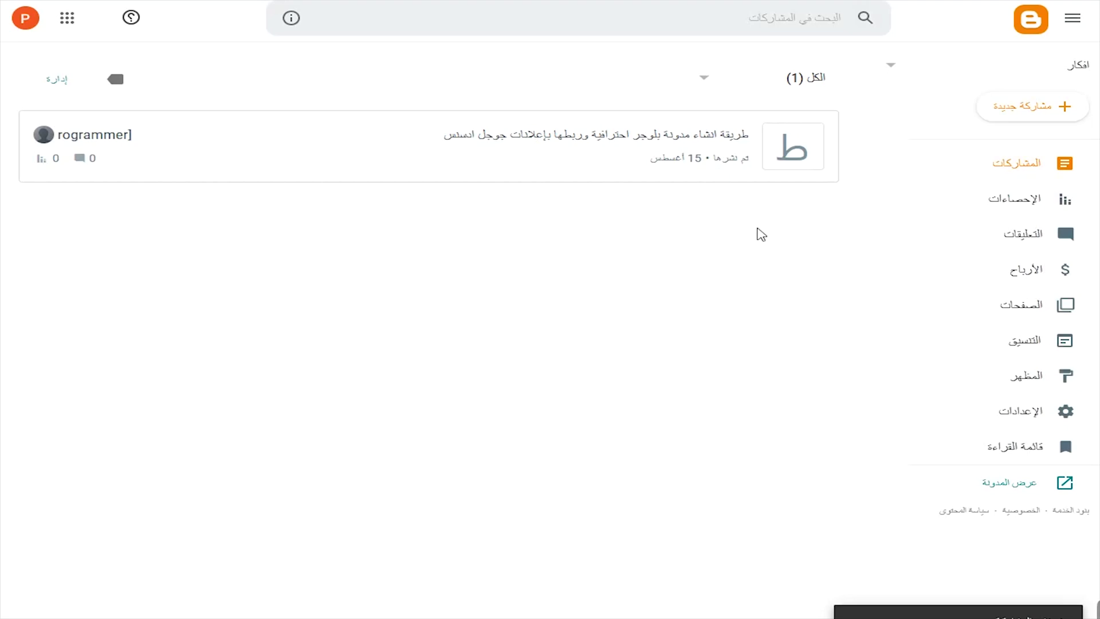
{"action": "left_click", "coordinate": [1010, 479]}
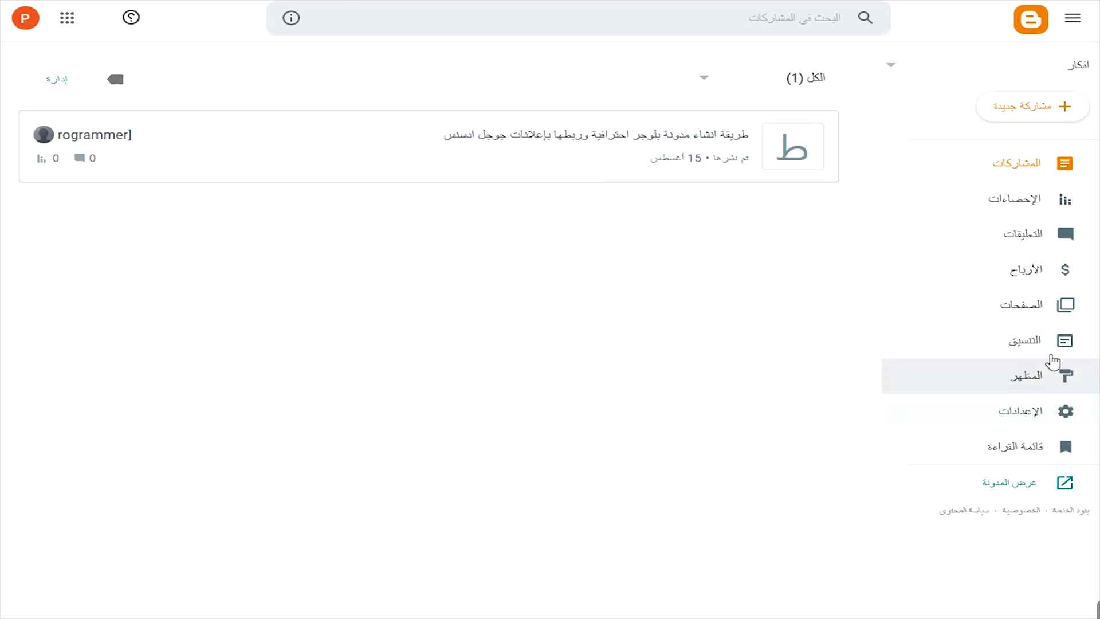
Check the new blog's earnings section and look through the posts of the established "أفكار" blog as an example
{"action": "left_click", "coordinate": [1020, 279]}
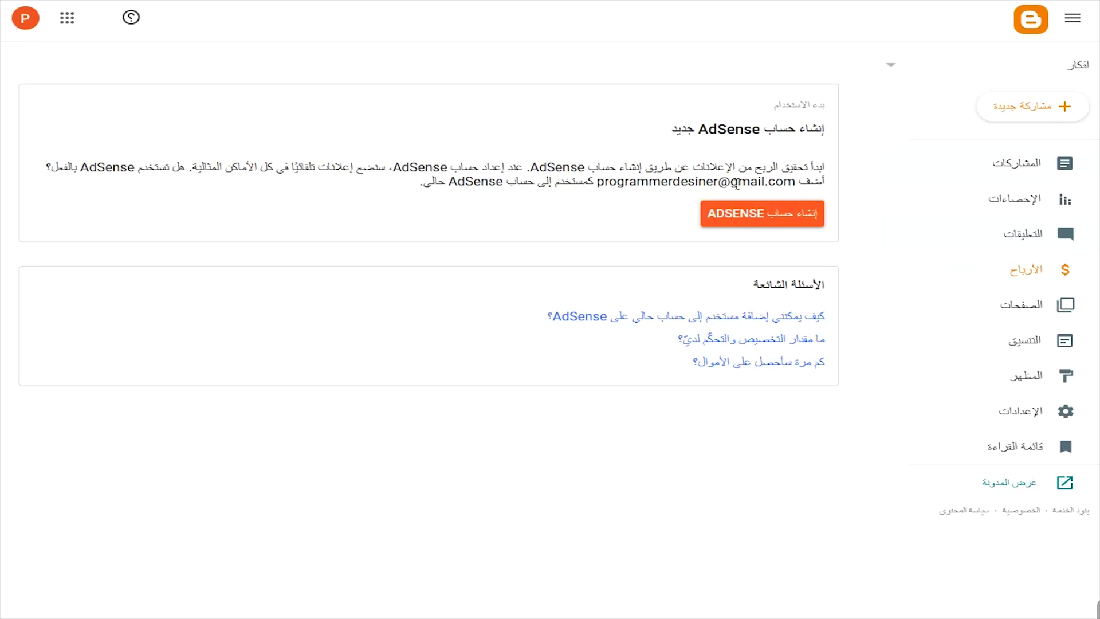
{"action": "left_click", "coordinate": [968, 180]}
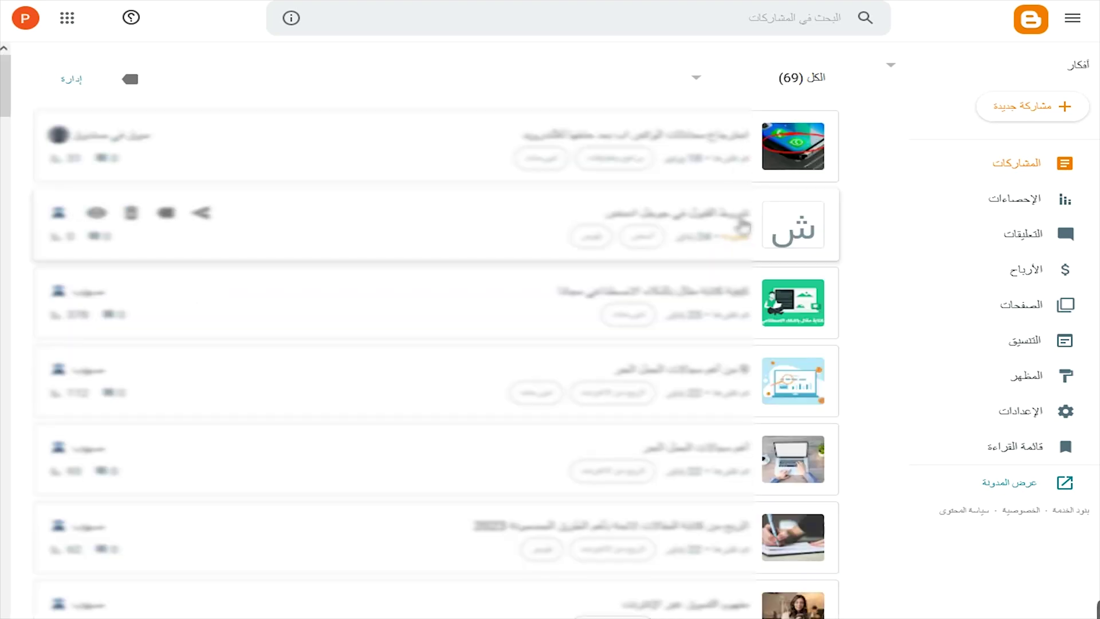
{"action": "scroll", "coordinate": [736, 401], "scroll_direction": "down", "scroll_amount": 10}
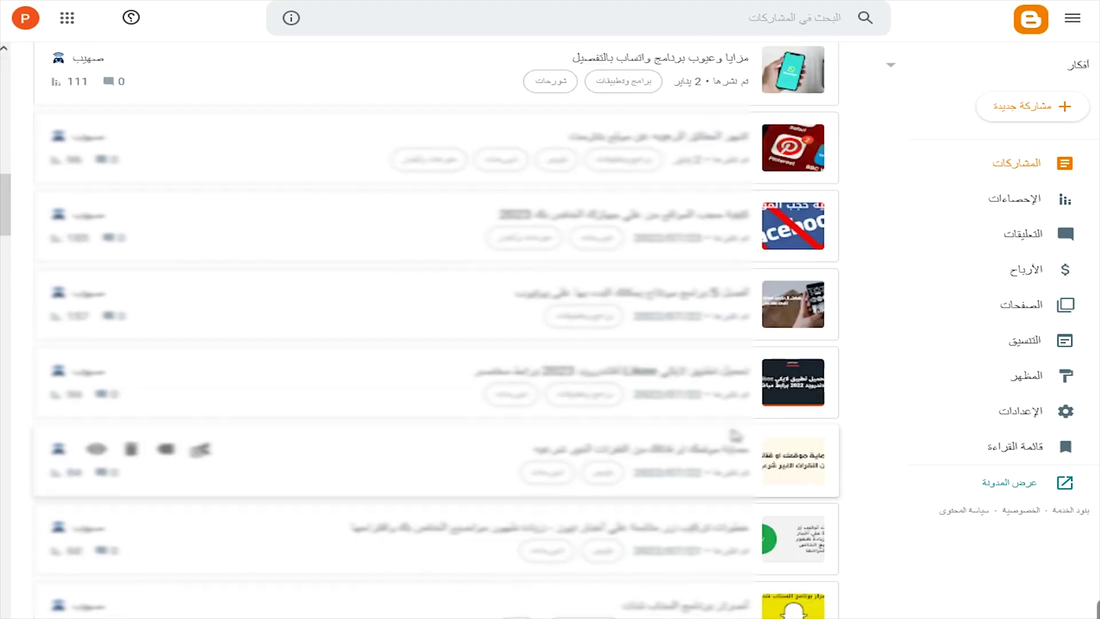
{"action": "scroll", "coordinate": [728, 465], "scroll_direction": "up", "scroll_amount": 9}
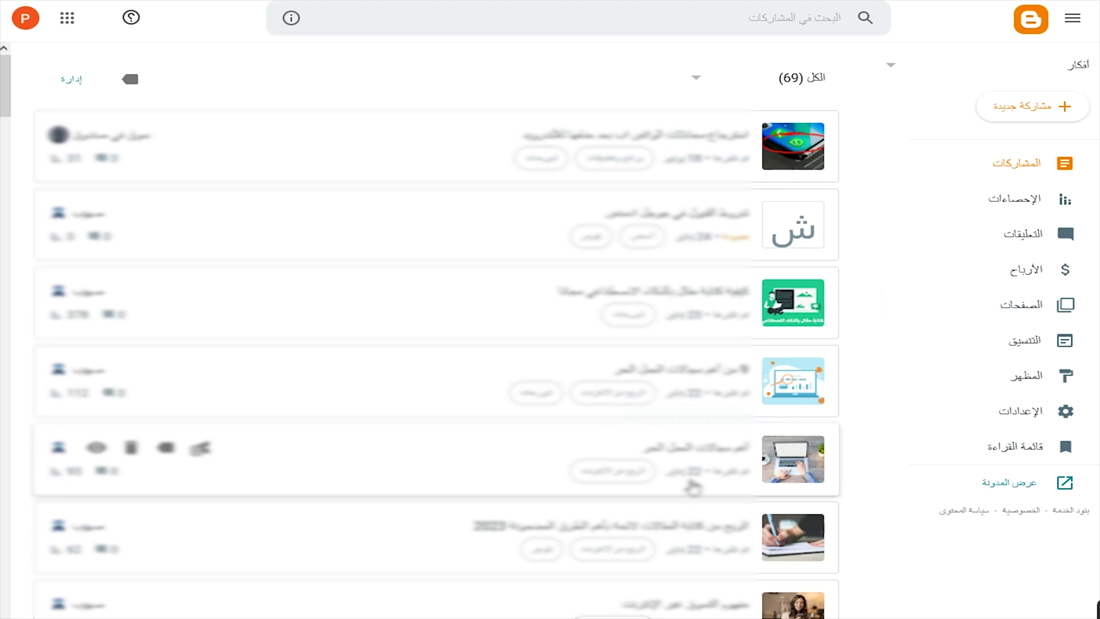
Read the AdSense introduction in the new blog's earnings section and start creating an AdSense account
{"action": "left_click", "coordinate": [1008, 273]}
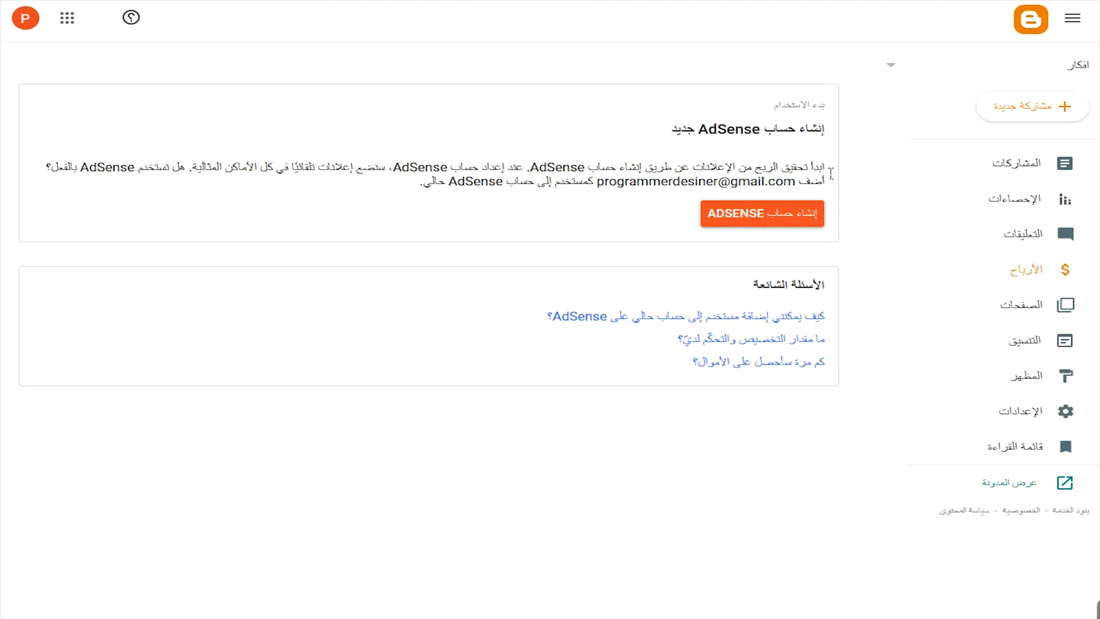
{"action": "left_click_drag", "start_coordinate": [832, 172], "coordinate": [542, 170]}
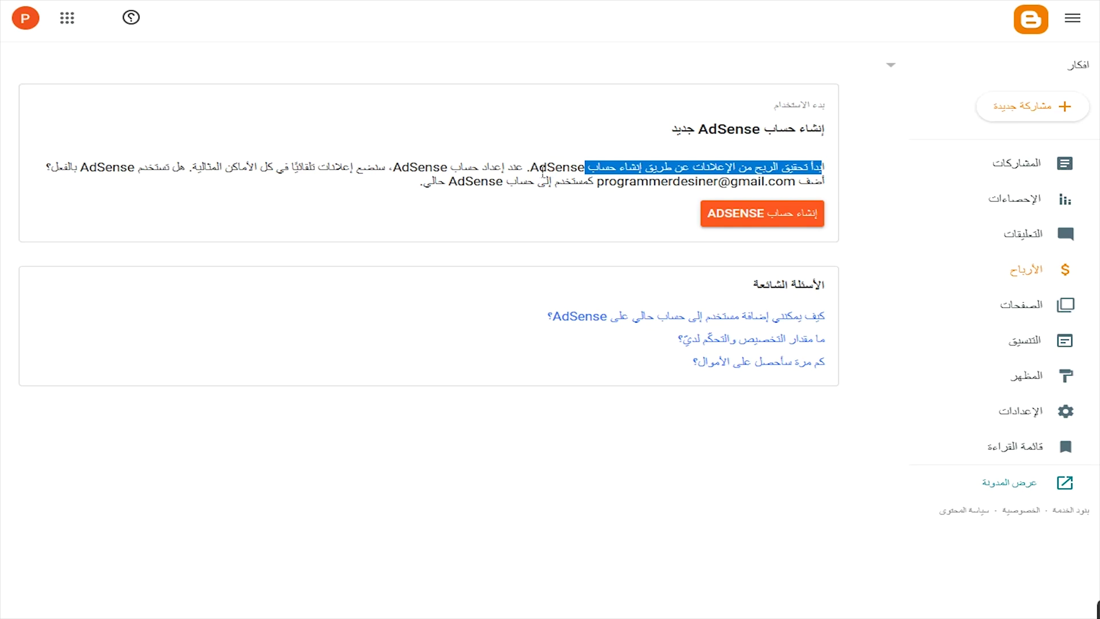
{"action": "left_click", "coordinate": [536, 167]}
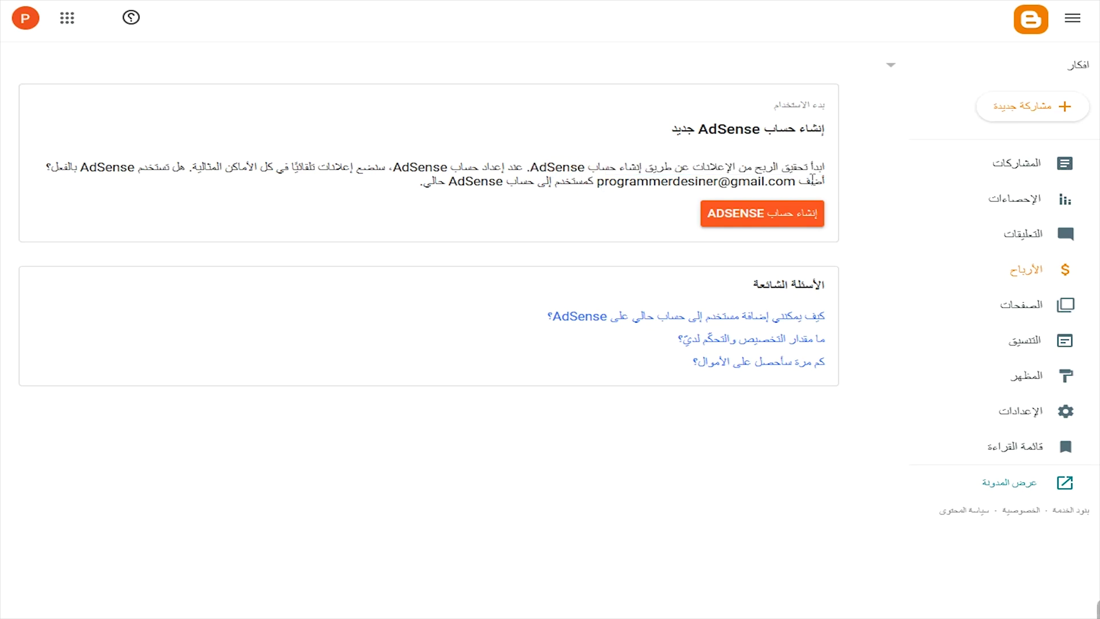
{"action": "left_click", "coordinate": [781, 223]}
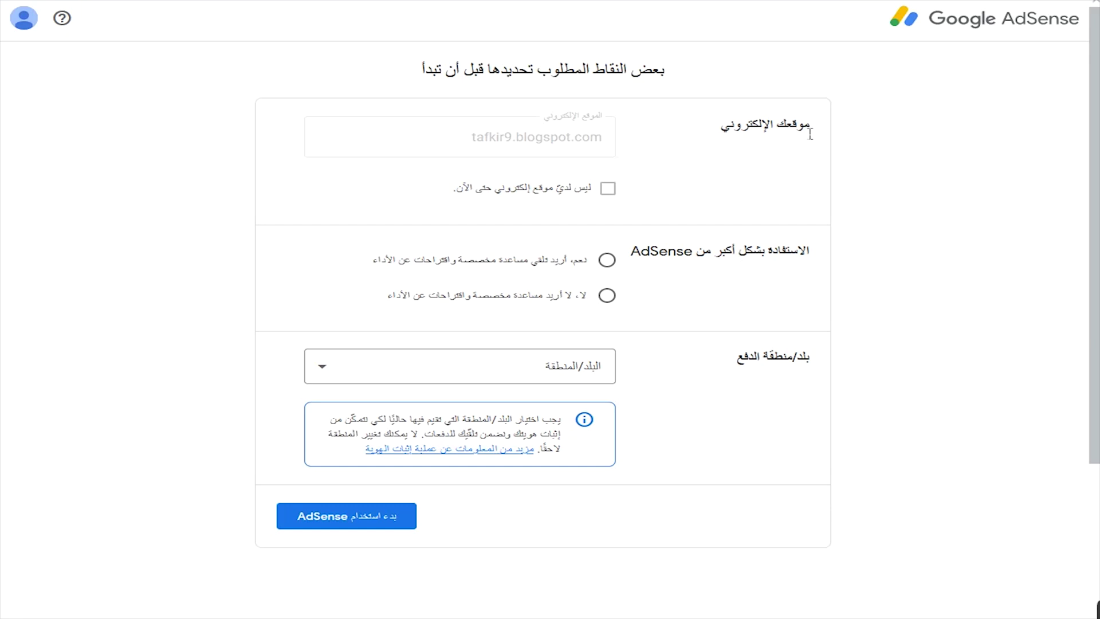
Opt in to customized help and performance suggestions on the AdSense sign-up form and set the payment country to مصر
{"action": "left_click_drag", "start_coordinate": [810, 133], "coordinate": [727, 129]}
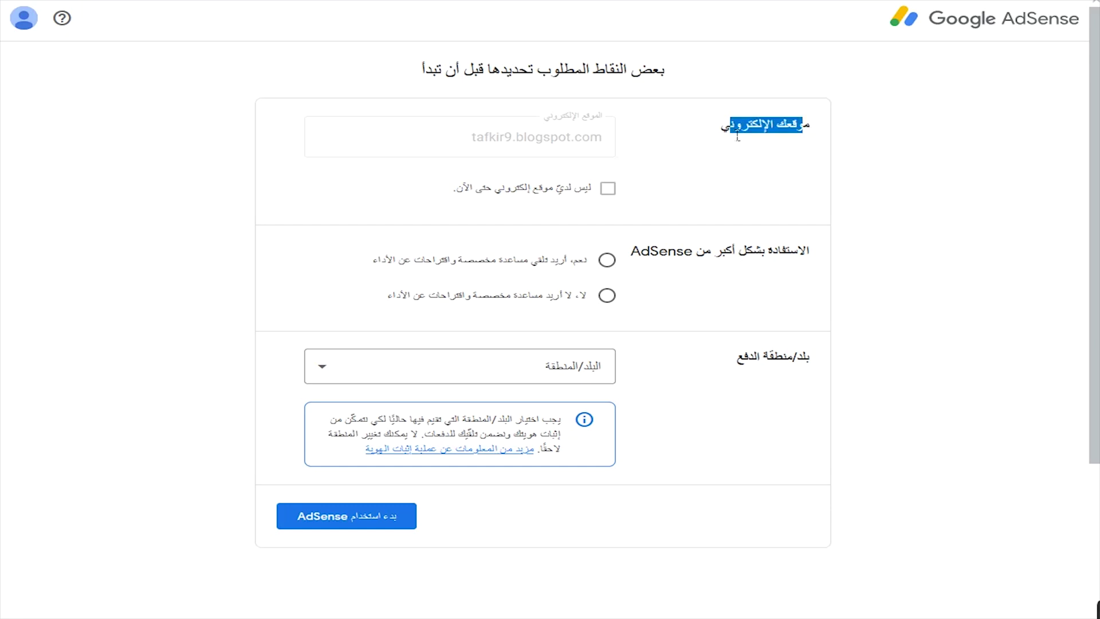
{"action": "left_click_drag", "start_coordinate": [479, 145], "coordinate": [602, 143]}
{"action": "left_click", "coordinate": [609, 197]}
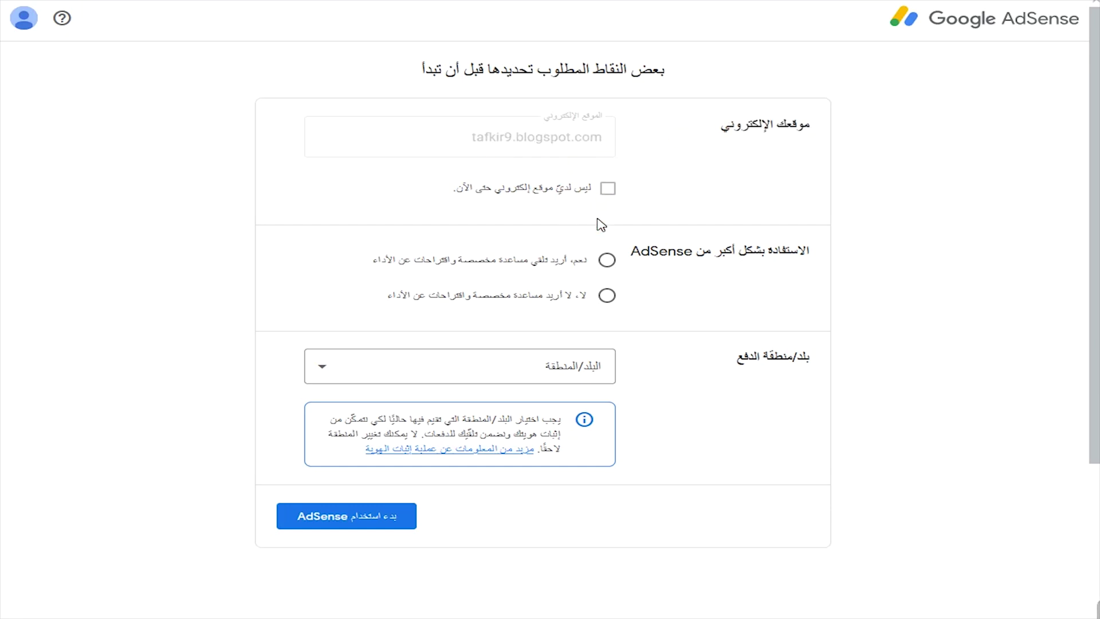
{"action": "left_click", "coordinate": [611, 263]}
{"action": "left_click", "coordinate": [610, 378]}
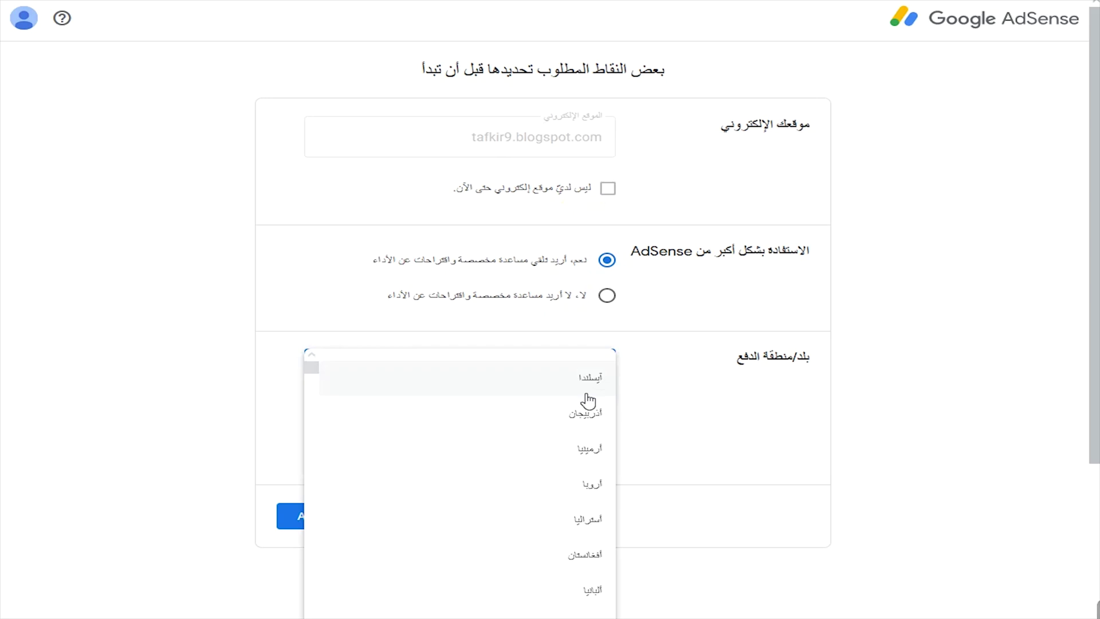
{"action": "scroll", "coordinate": [588, 401], "scroll_direction": "down", "scroll_amount": 1}
{"action": "type", "text": "مصر"}
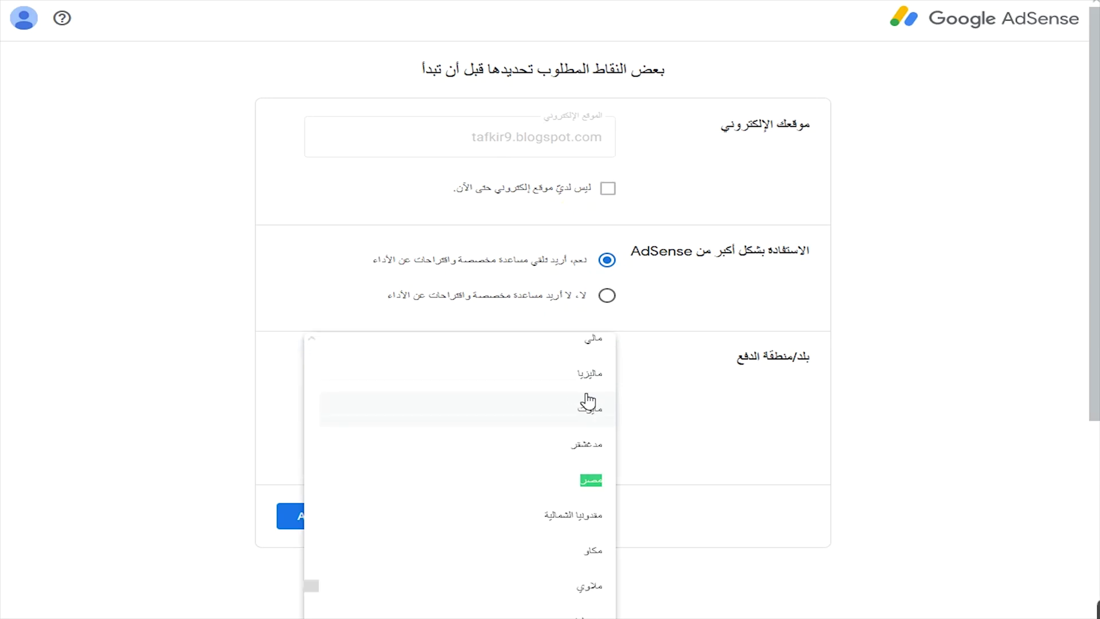
{"action": "left_click", "coordinate": [590, 482]}
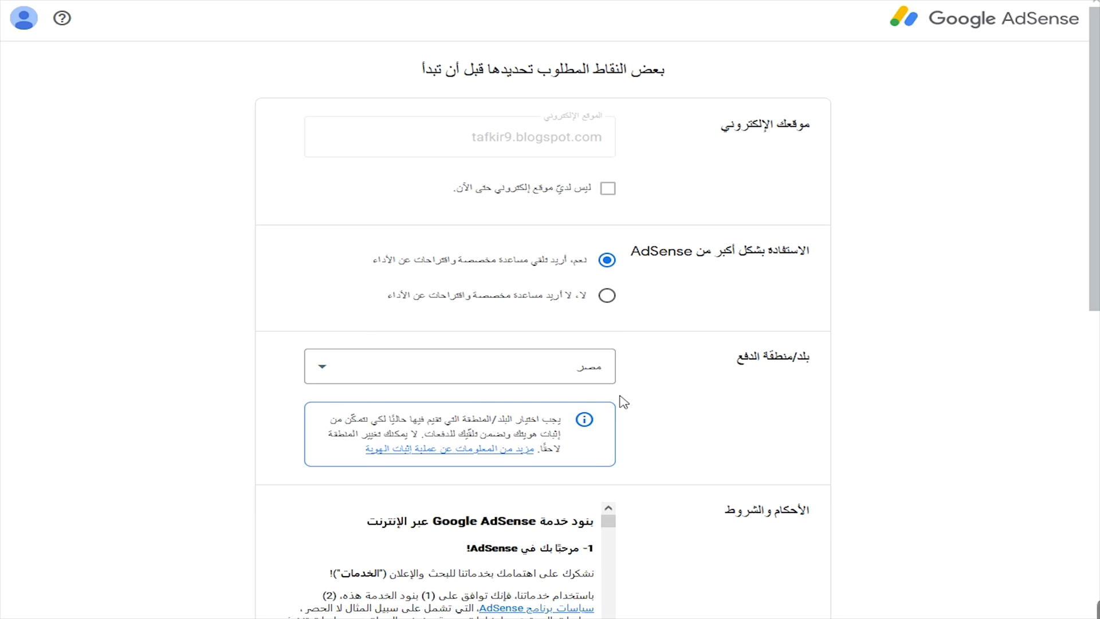
Accept the AdSense terms and conditions and review the completed sign-up form
{"action": "scroll", "coordinate": [613, 372], "scroll_direction": "down", "scroll_amount": 3}
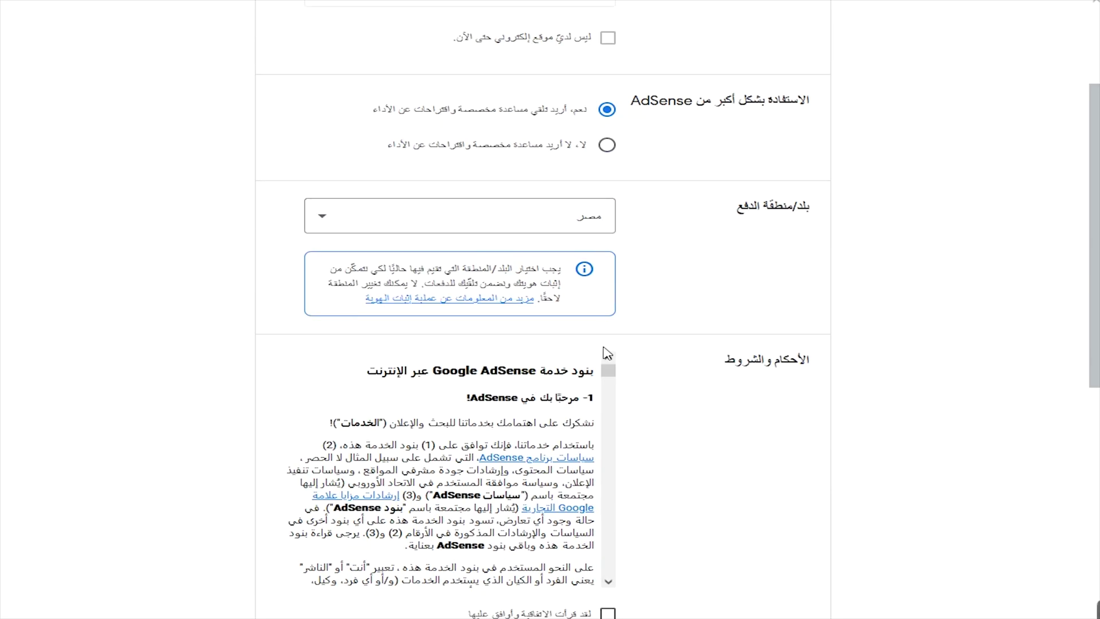
{"action": "scroll", "coordinate": [608, 353], "scroll_direction": "down", "scroll_amount": 4}
{"action": "left_click", "coordinate": [608, 389]}
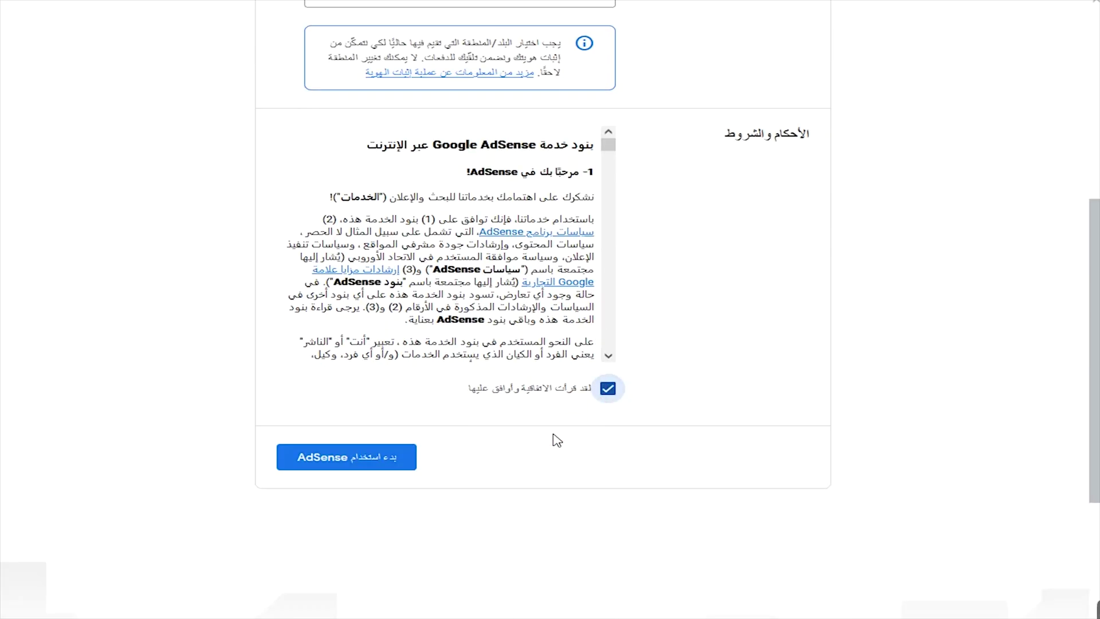
{"action": "scroll", "coordinate": [557, 440], "scroll_direction": "up", "scroll_amount": 4}
{"action": "scroll", "coordinate": [554, 441], "scroll_direction": "down", "scroll_amount": 3}
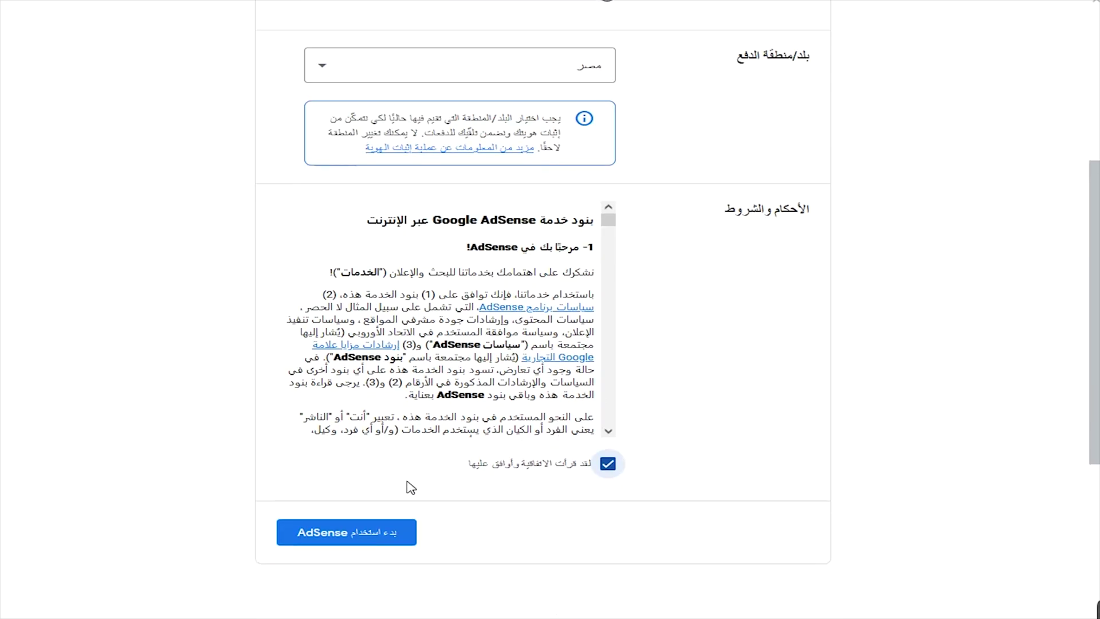
{"action": "scroll", "coordinate": [380, 530], "scroll_direction": "up", "scroll_amount": 3}
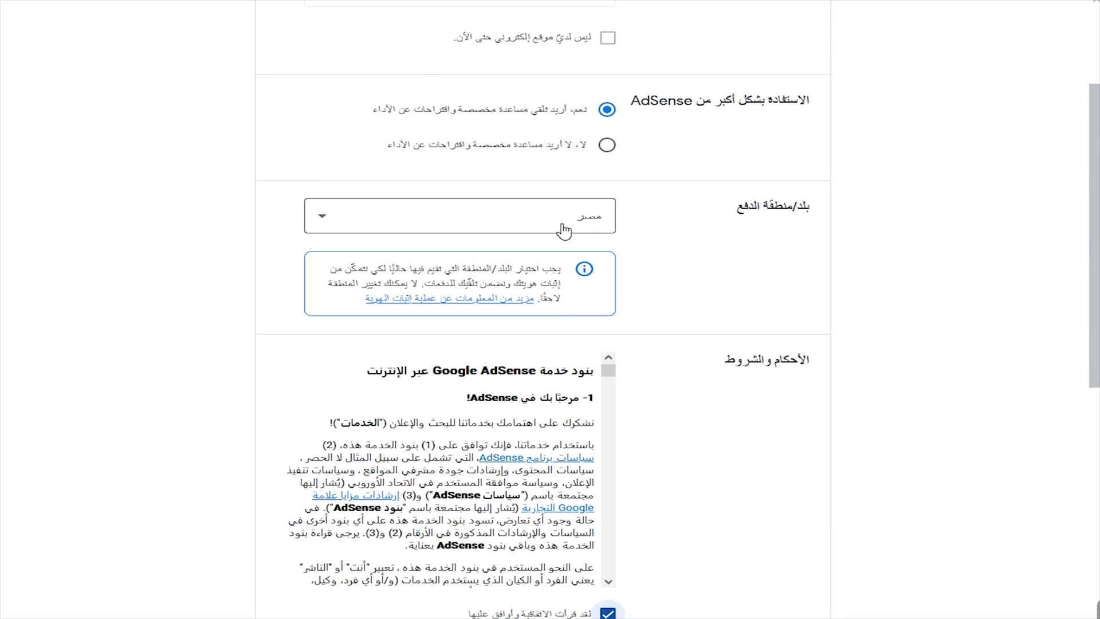
{"action": "scroll", "coordinate": [579, 344], "scroll_direction": "down", "scroll_amount": 3}
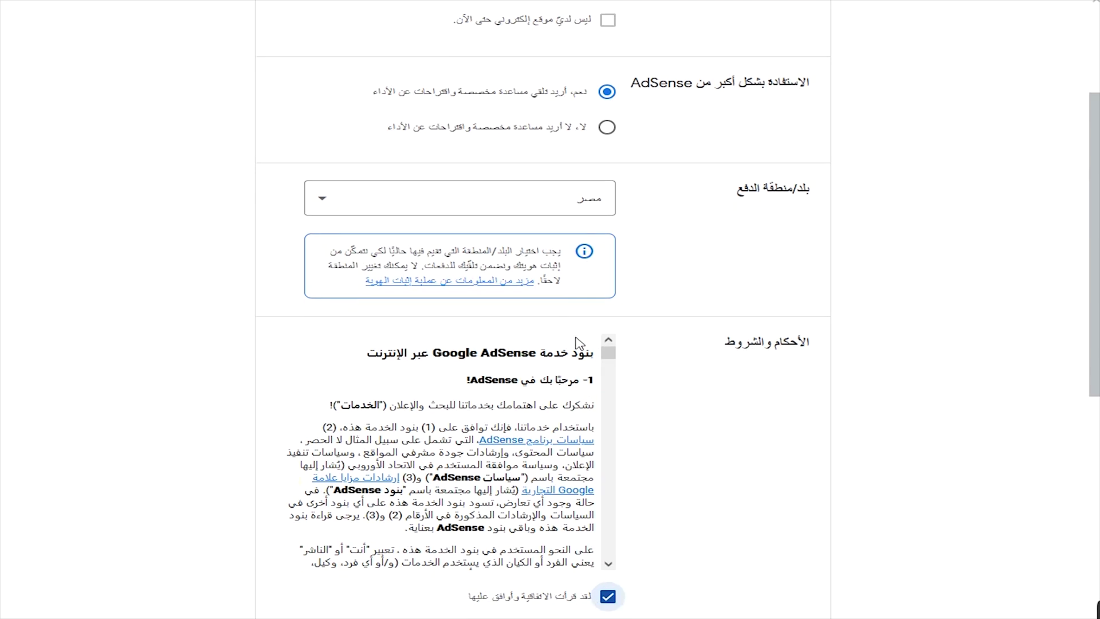
Check the payment country section and submit the AdSense sign-up form to start using AdSense
{"action": "left_click_drag", "start_coordinate": [352, 150], "coordinate": [527, 152]}
{"action": "left_click", "coordinate": [528, 151]}
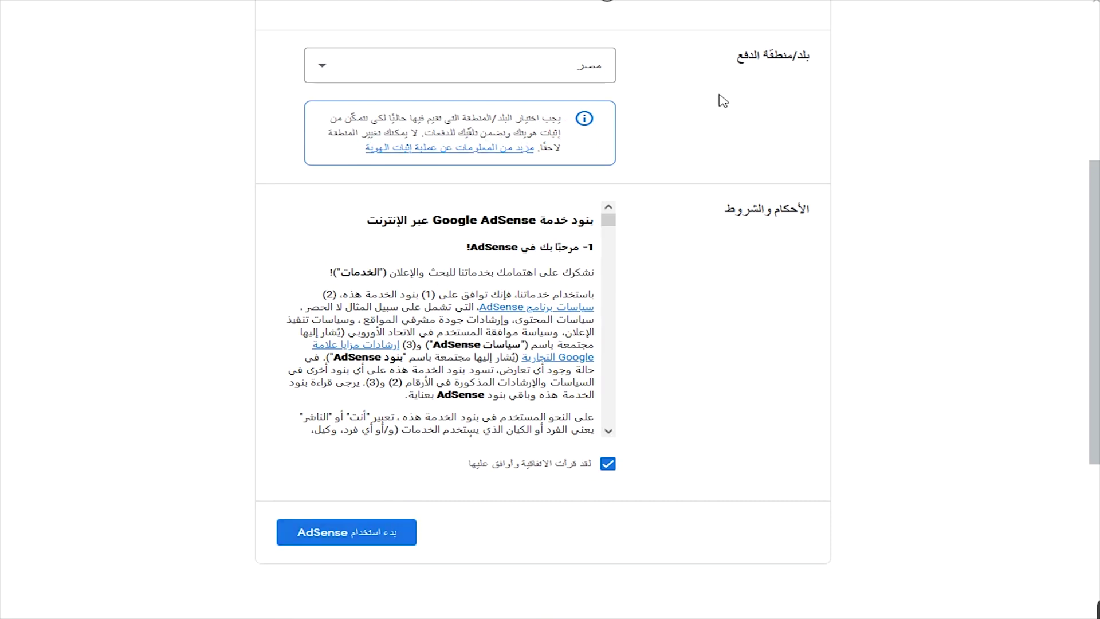
{"action": "left_click_drag", "start_coordinate": [811, 58], "coordinate": [730, 76]}
{"action": "left_click", "coordinate": [400, 544]}
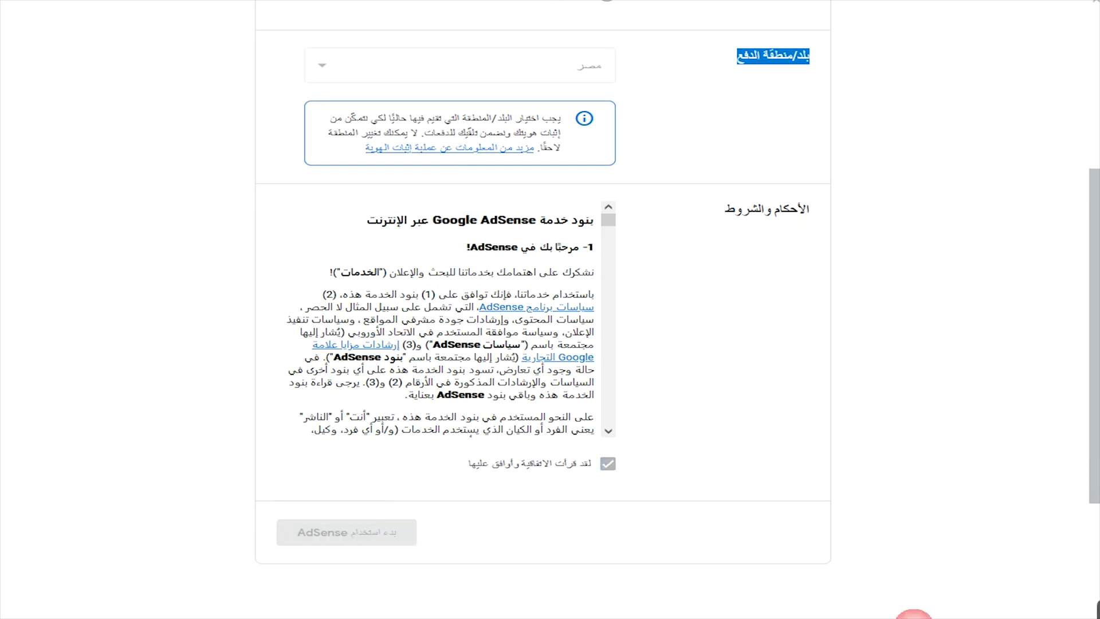
{"action": "scroll", "coordinate": [721, 306], "scroll_direction": "up", "scroll_amount": 5}
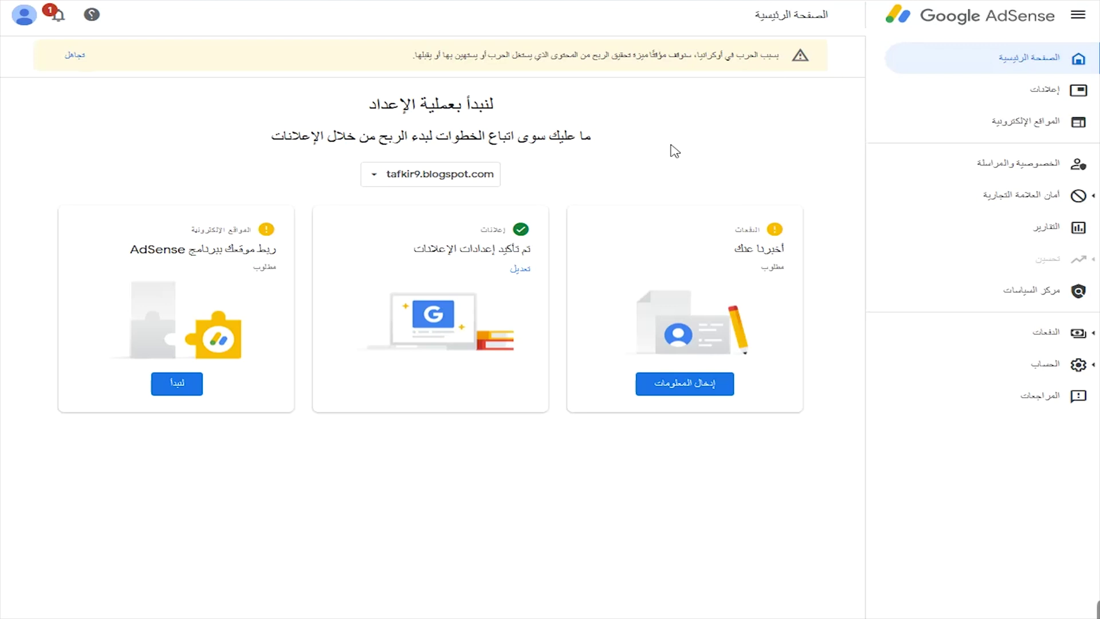
Review the card for connecting the site to AdSense on the setup page of tafkir9.blogspot.com
{"action": "left_click_drag", "start_coordinate": [277, 249], "coordinate": [236, 263]}
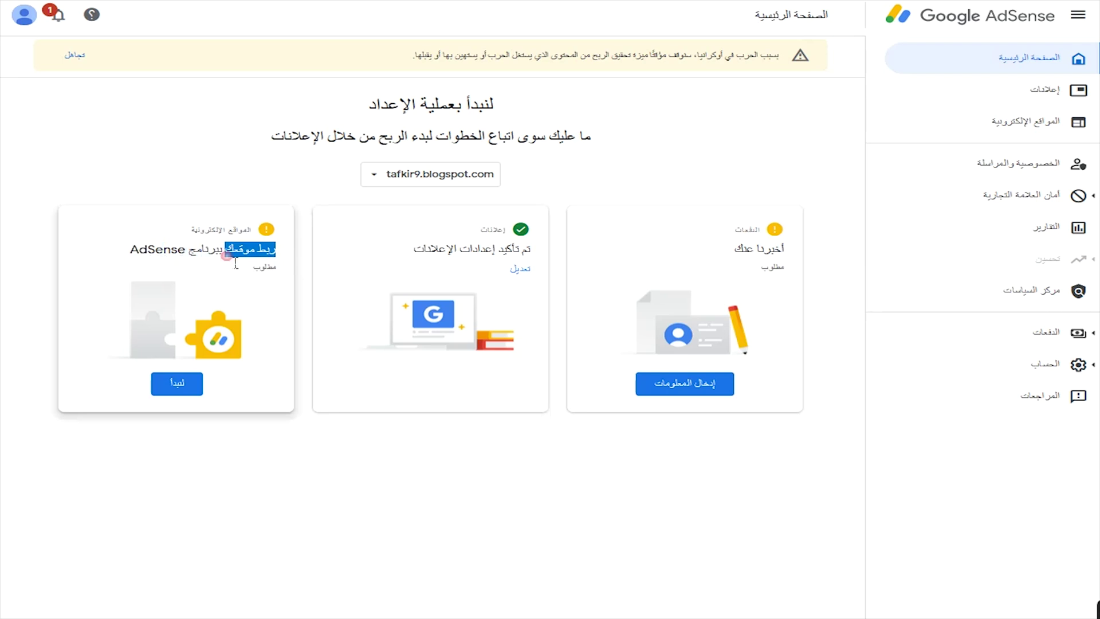
{"action": "left_click_drag", "start_coordinate": [105, 253], "coordinate": [344, 228]}
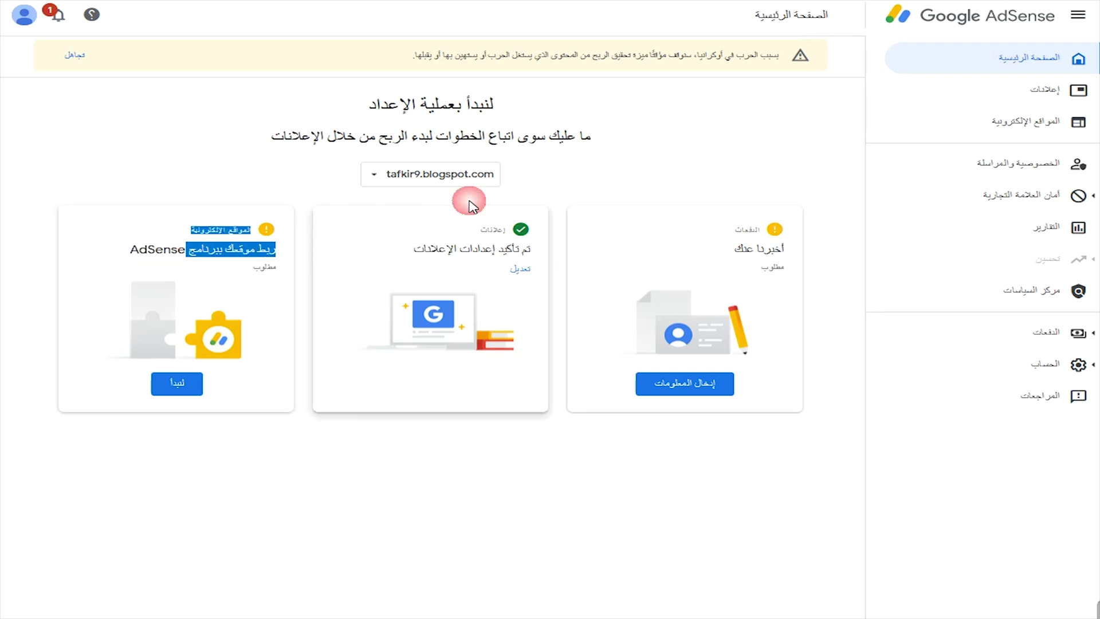
{"action": "left_click", "coordinate": [650, 207]}
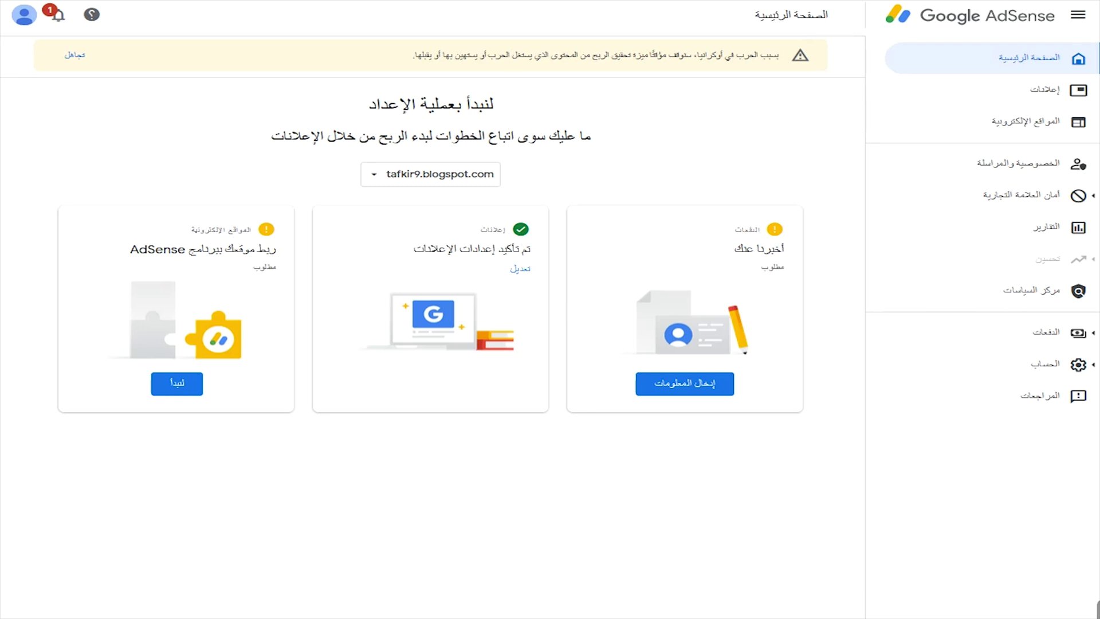
Return to Blogger and check the search engine visibility option in the blog's privacy settings
{"action": "left_click", "coordinate": [539, 3]}
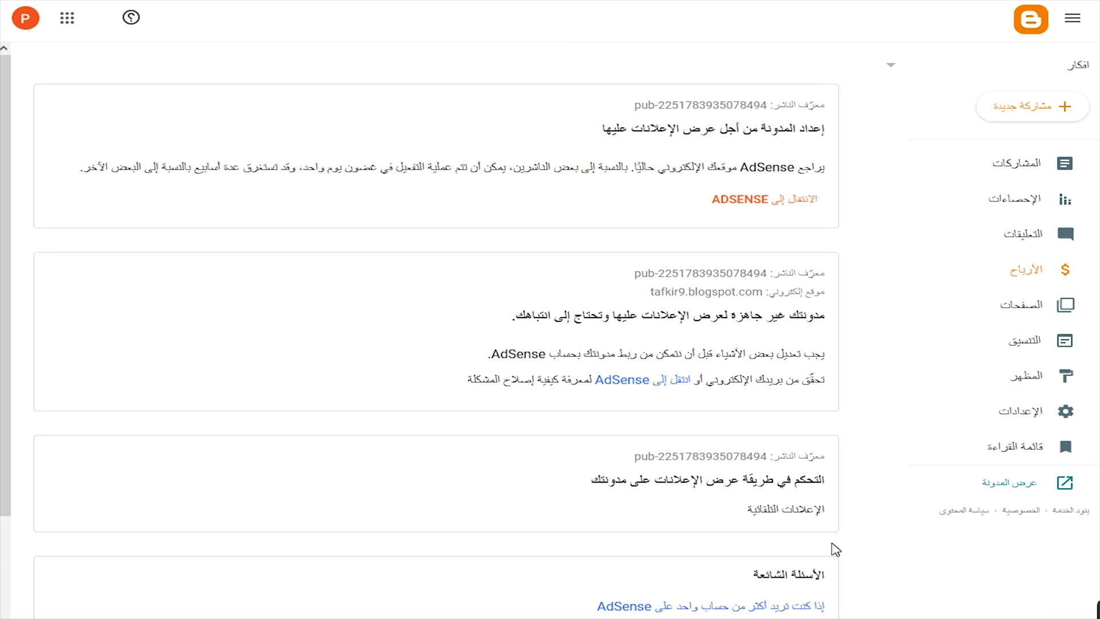
{"action": "left_click", "coordinate": [921, 411]}
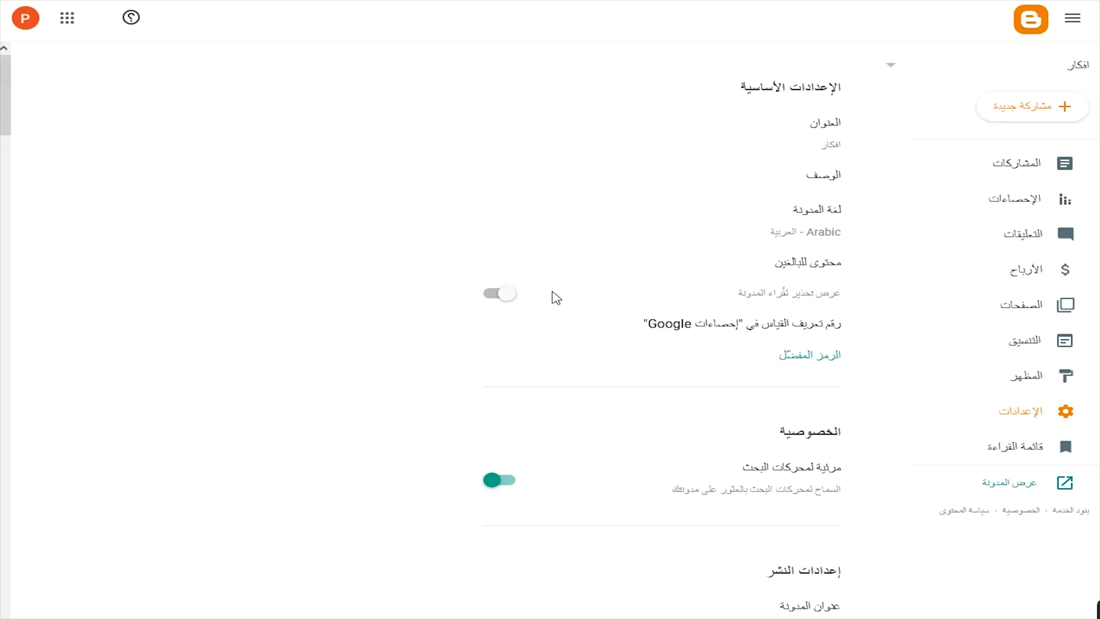
{"action": "scroll", "coordinate": [552, 294], "scroll_direction": "down", "scroll_amount": 6}
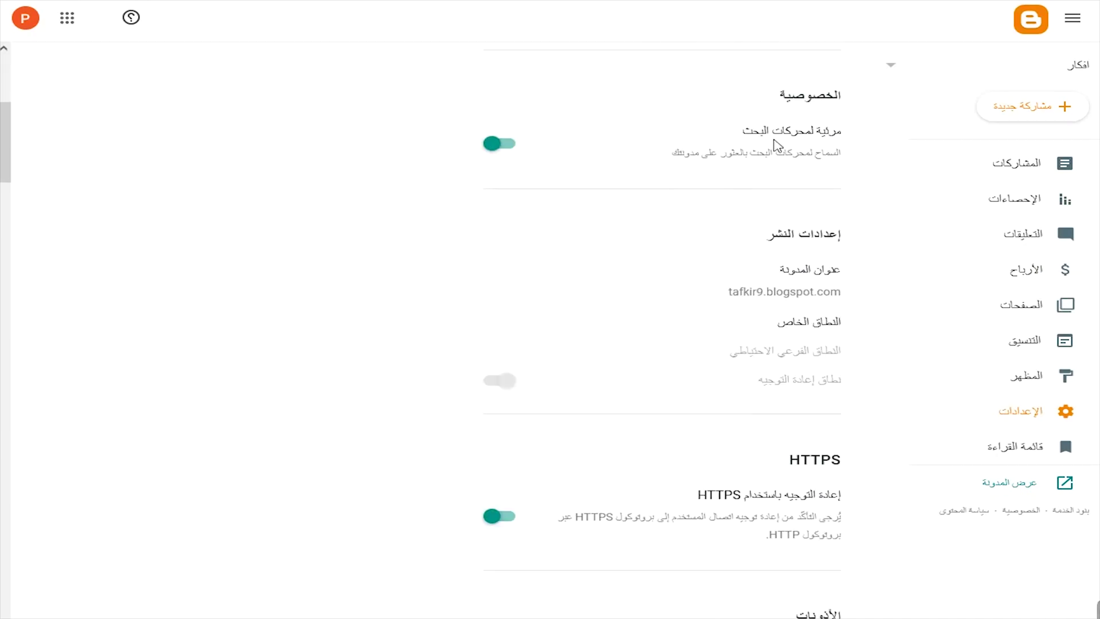
{"action": "left_click_drag", "start_coordinate": [846, 138], "coordinate": [743, 136]}
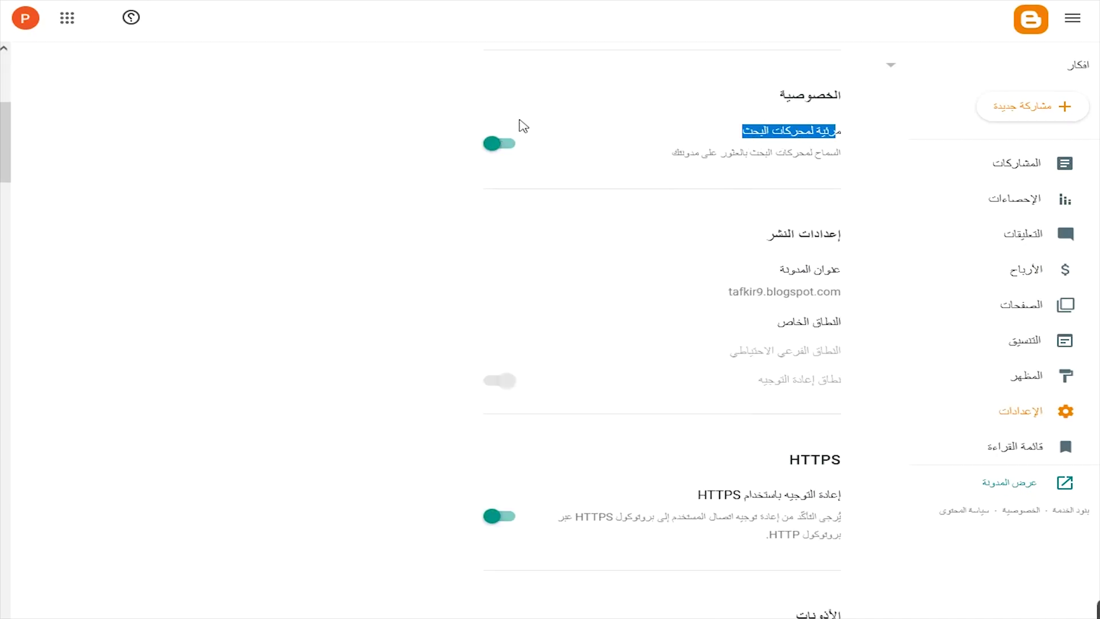
Enable the search description in the blog's meta tags settings and save "محتوى تقني متميز," as its text
{"action": "scroll", "coordinate": [552, 248], "scroll_direction": "down", "scroll_amount": 1}
{"action": "scroll", "coordinate": [558, 286], "scroll_direction": "down", "scroll_amount": 20}
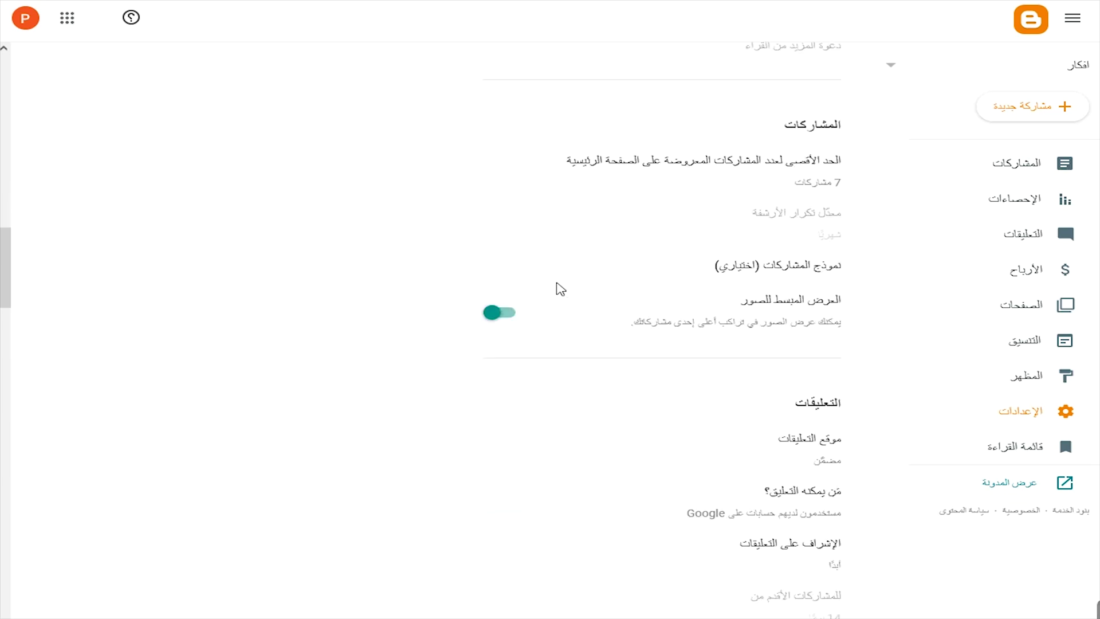
{"action": "scroll", "coordinate": [560, 288], "scroll_direction": "down", "scroll_amount": 15}
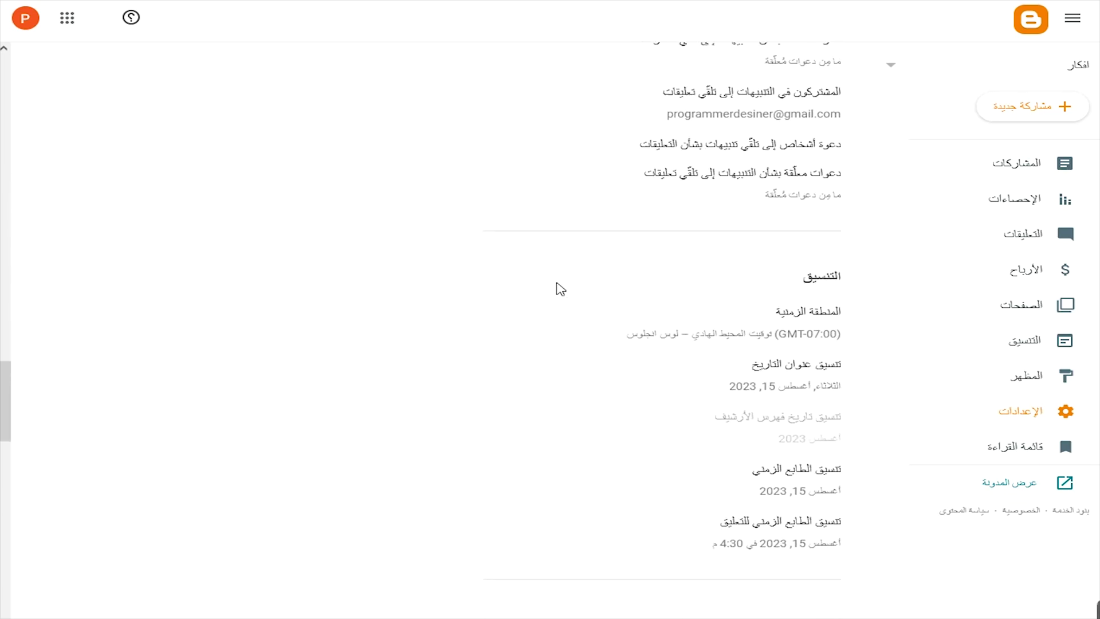
{"action": "scroll", "coordinate": [560, 289], "scroll_direction": "down", "scroll_amount": 5}
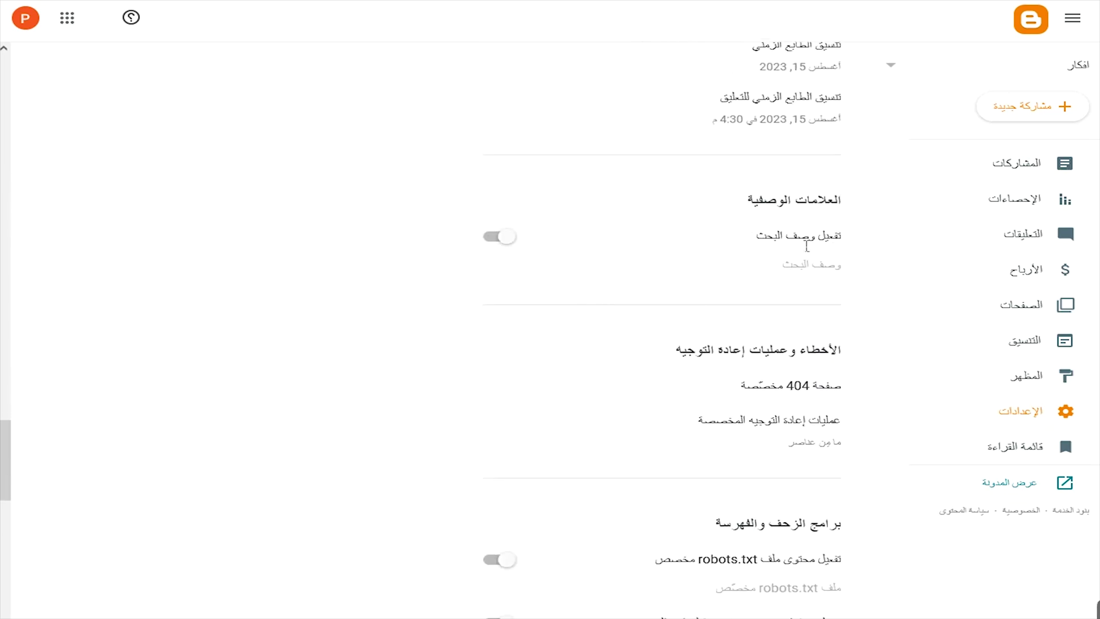
{"action": "left_click", "coordinate": [505, 237]}
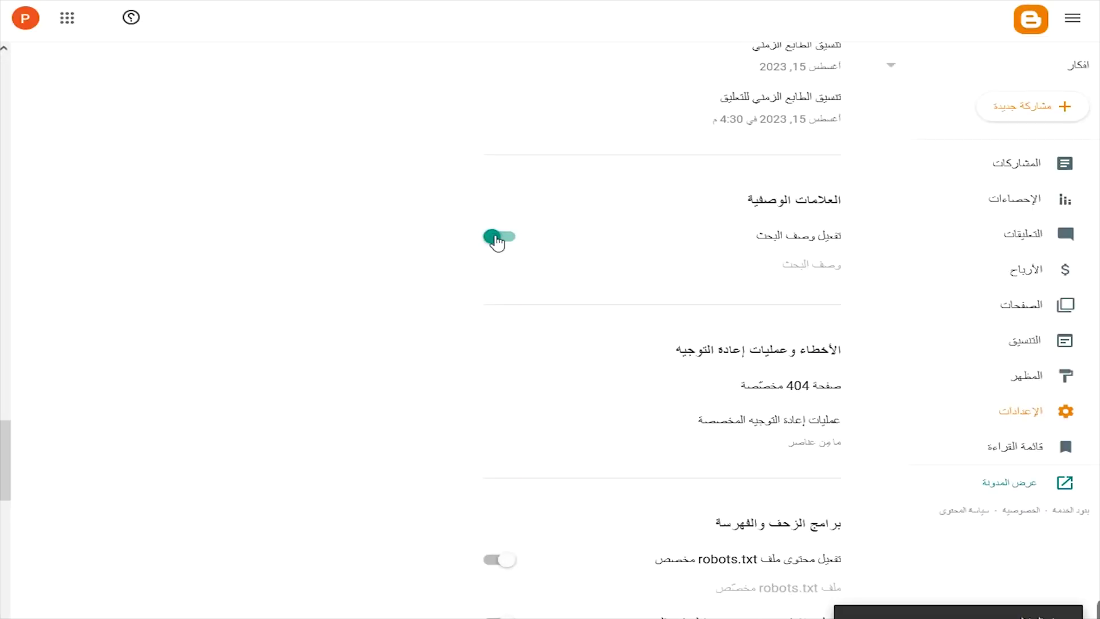
{"action": "left_click", "coordinate": [779, 267]}
{"action": "left_click", "coordinate": [623, 323]}
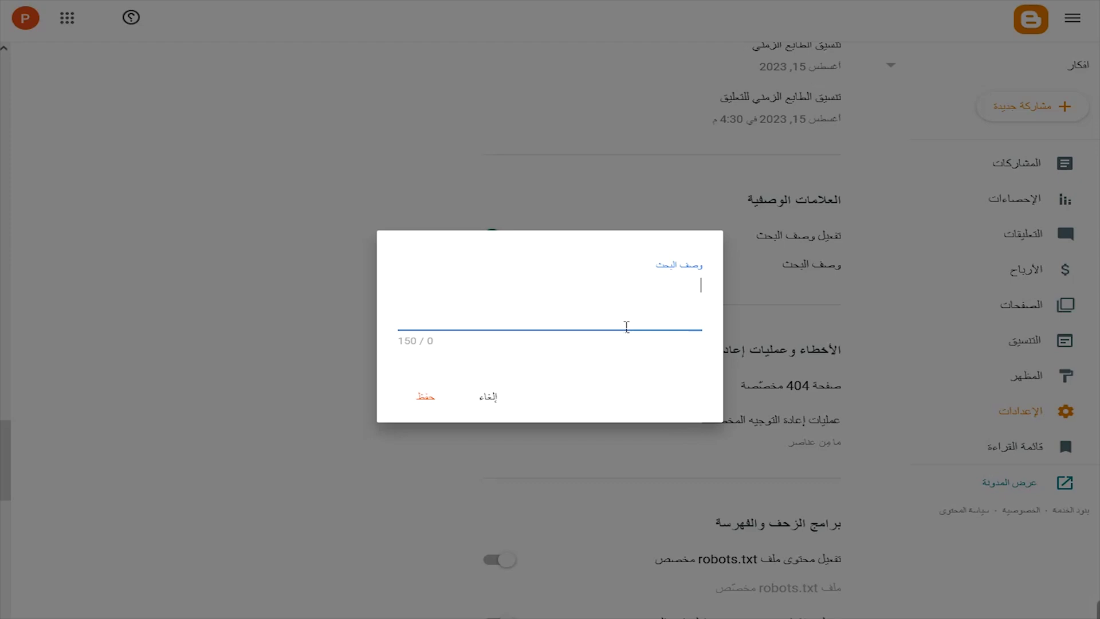
{"action": "type", "text": "محتوى تقني متميز,"}
{"action": "left_click", "coordinate": [410, 350]}
{"action": "left_click", "coordinate": [622, 292]}
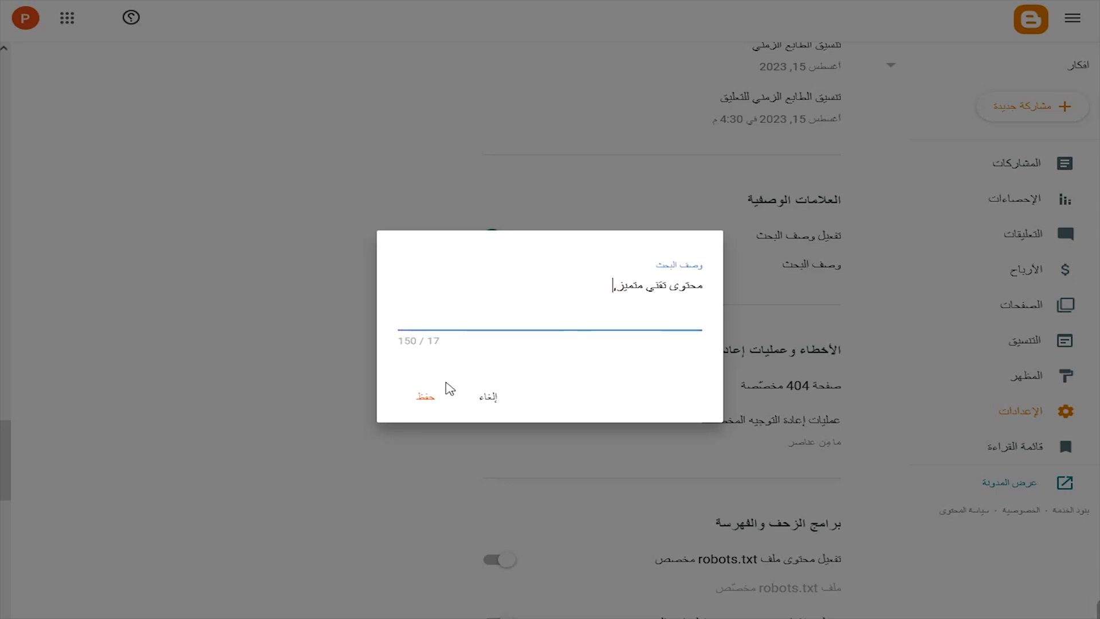
{"action": "left_click", "coordinate": [434, 407]}
Enable the custom robots.txt content in the crawlers and indexing settings
{"action": "scroll", "coordinate": [447, 386], "scroll_direction": "down", "scroll_amount": 5}
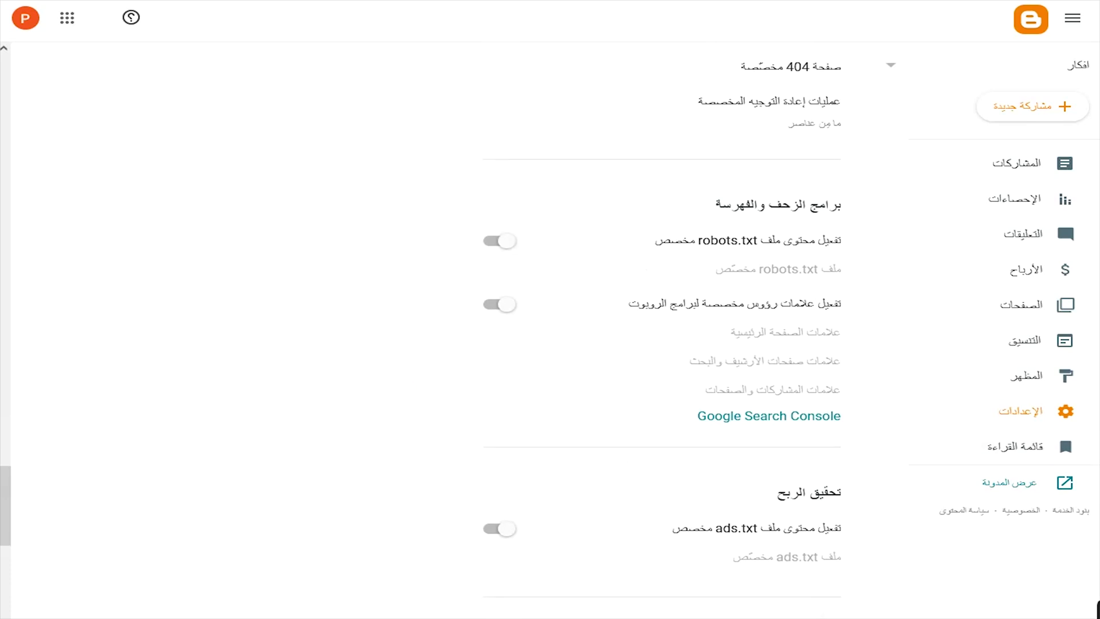
{"action": "left_click_drag", "start_coordinate": [806, 224], "coordinate": [745, 208]}
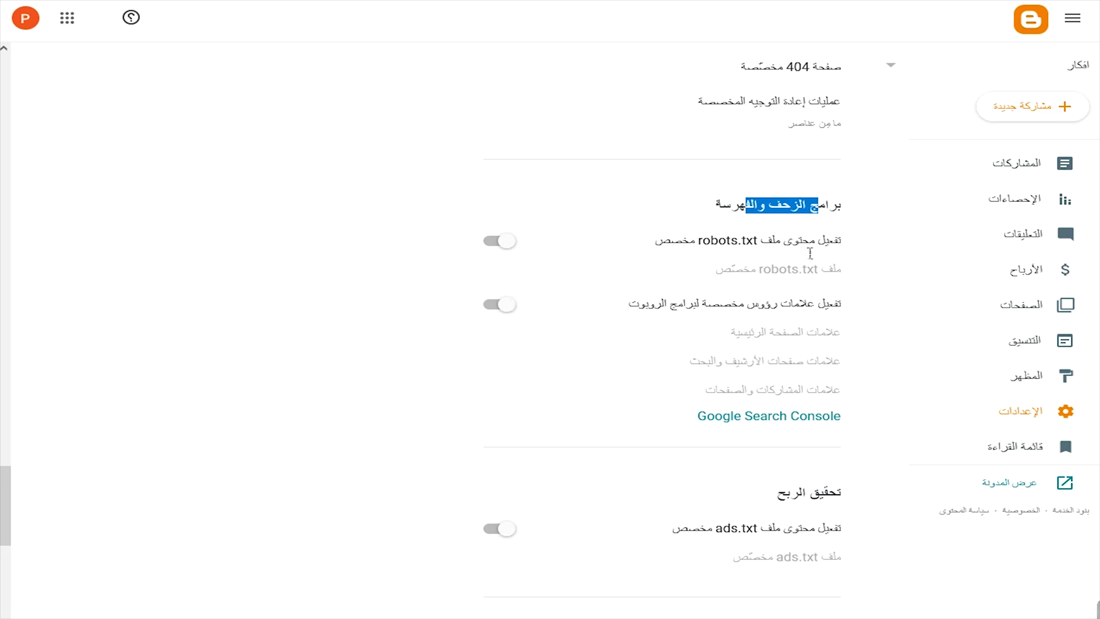
{"action": "left_click_drag", "start_coordinate": [846, 250], "coordinate": [498, 244]}
{"action": "left_click", "coordinate": [500, 246]}
{"action": "left_click", "coordinate": [511, 239]}
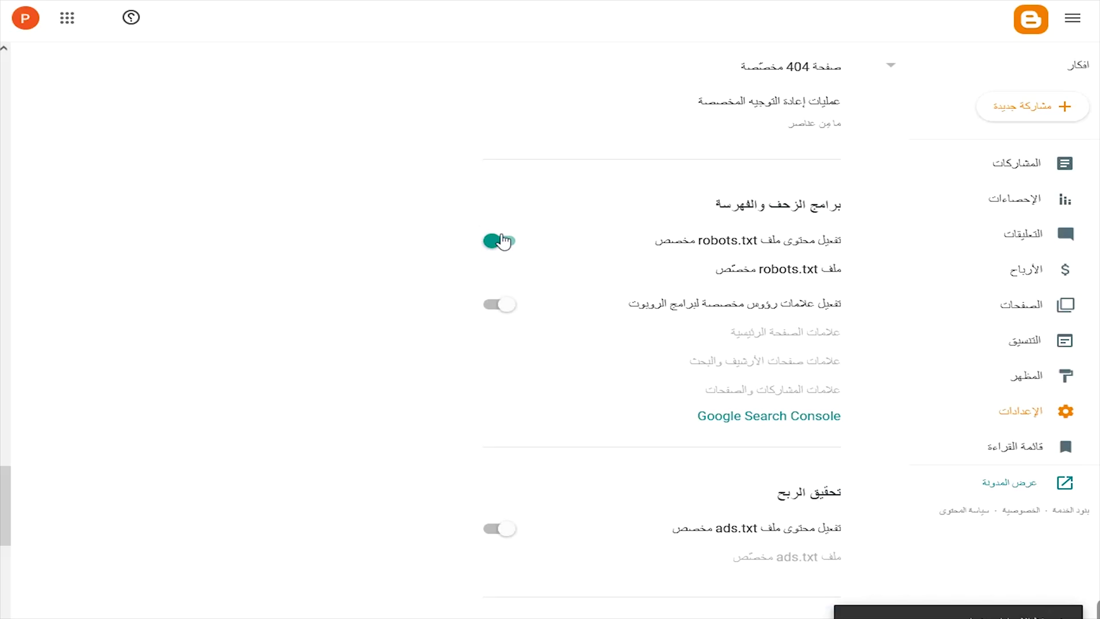
{"action": "left_click", "coordinate": [755, 281]}
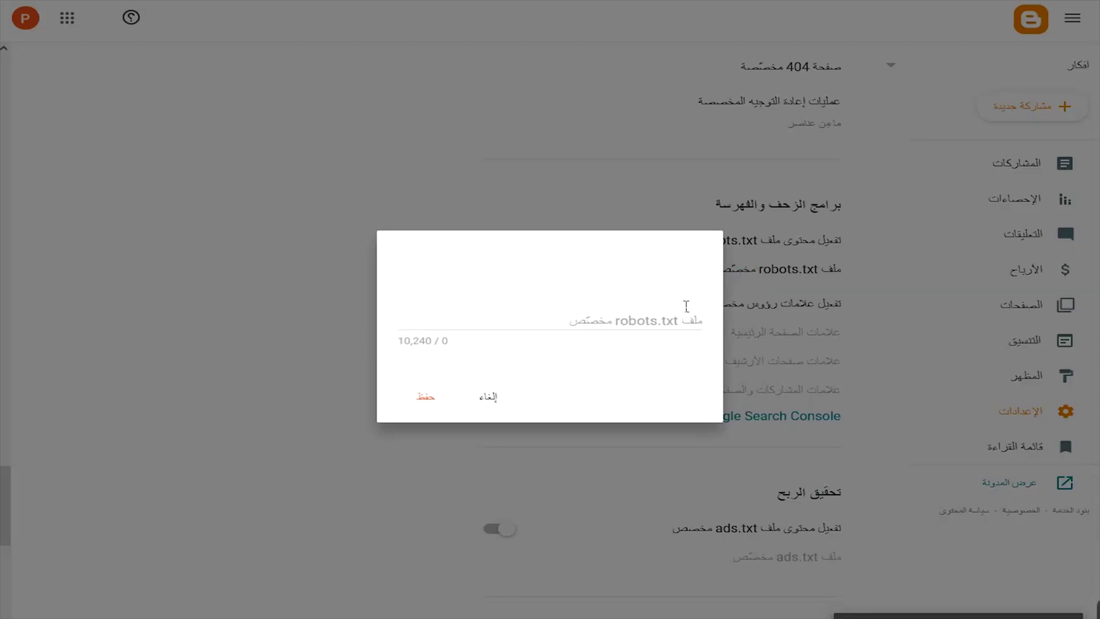
{"action": "left_click", "coordinate": [661, 307]}
{"action": "right_click", "coordinate": [660, 301]}
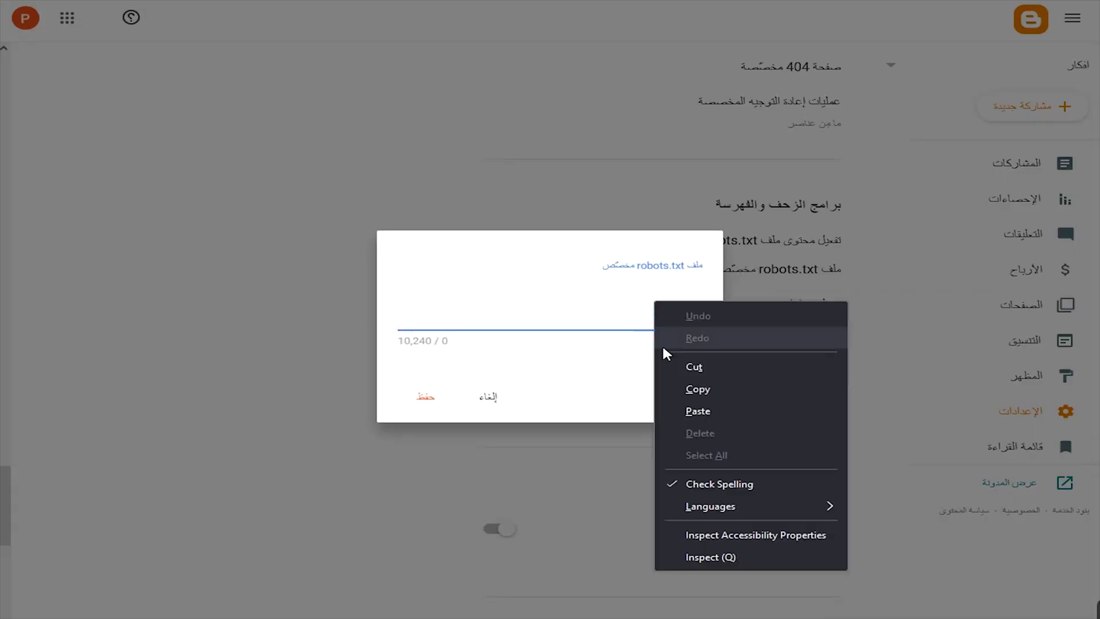
{"action": "left_click", "coordinate": [682, 411]}
{"action": "left_click_drag", "start_coordinate": [602, 337], "coordinate": [520, 365]}
{"action": "left_click", "coordinate": [553, 315]}
{"action": "key", "text": "ctrl+a"}
{"action": "scroll", "coordinate": [533, 344], "scroll_direction": "down", "scroll_amount": 2}
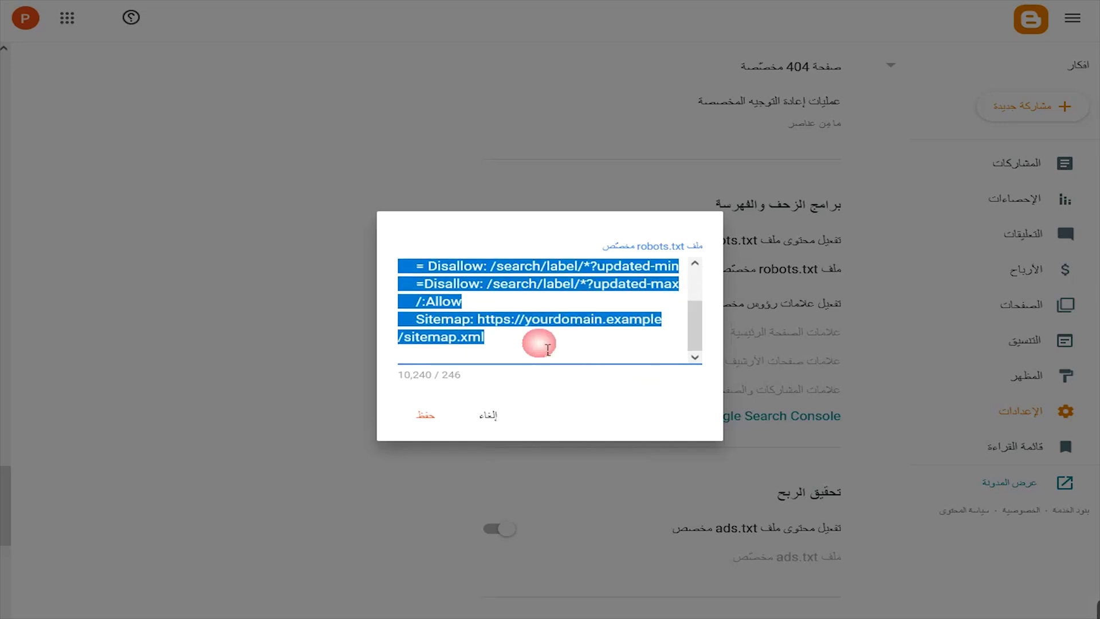
{"action": "left_click", "coordinate": [531, 348]}
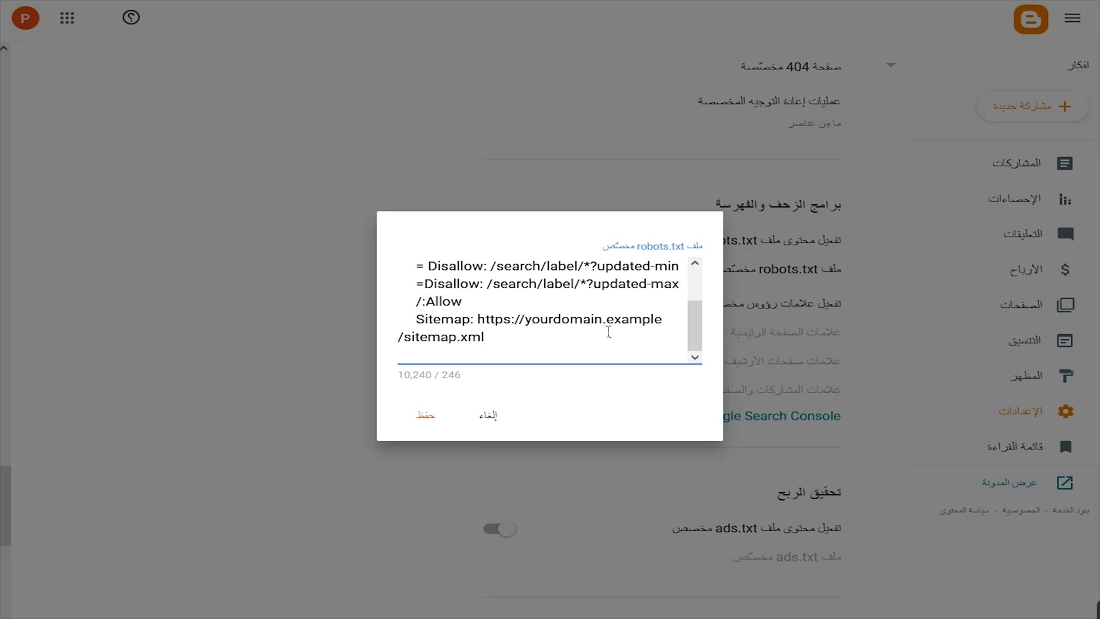
{"action": "left_click_drag", "start_coordinate": [602, 320], "coordinate": [535, 330]}
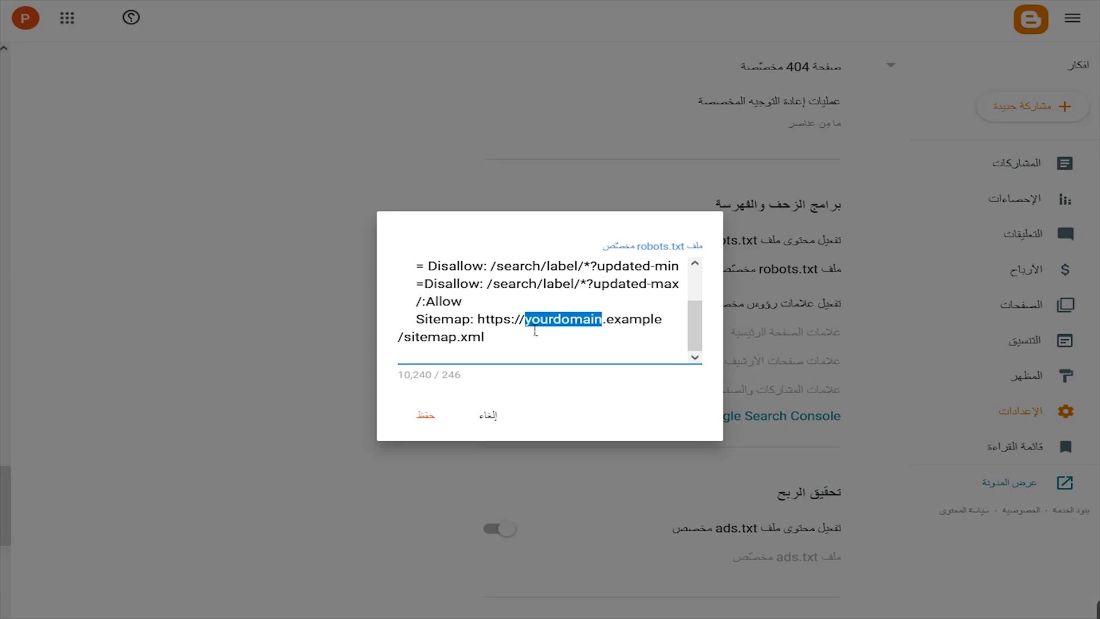
{"action": "left_click", "coordinate": [521, 323]}
{"action": "left_click_drag", "start_coordinate": [525, 321], "coordinate": [594, 327]}
{"action": "left_click", "coordinate": [492, 420]}
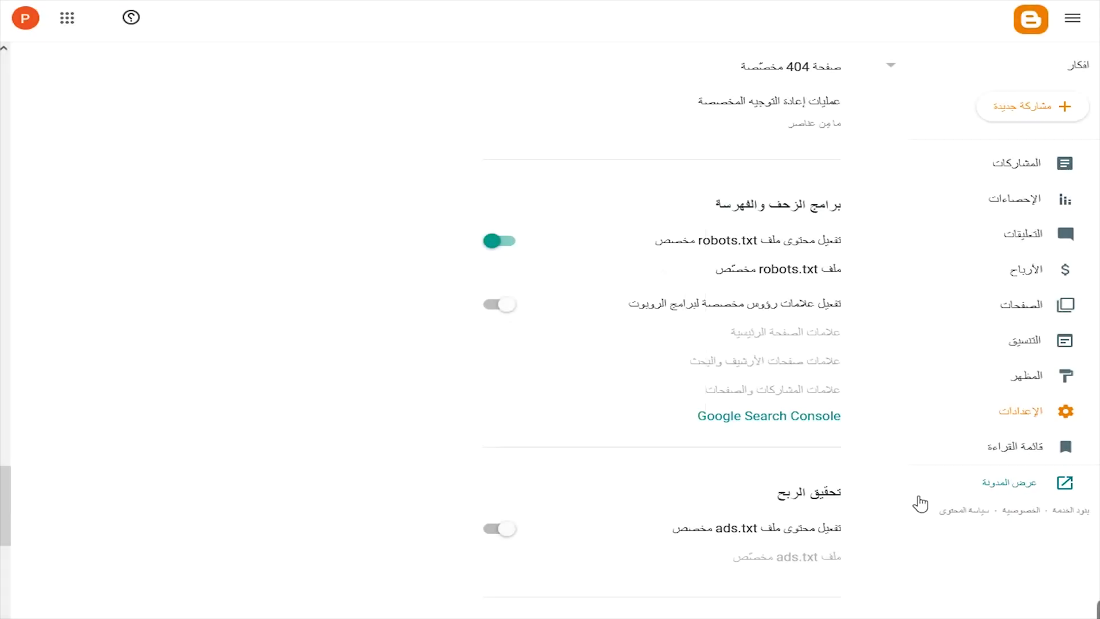
Open the blog in a new tab and copy its domain, tafkir9.blogspot.com, from the address
{"action": "right_click", "coordinate": [1009, 492]}
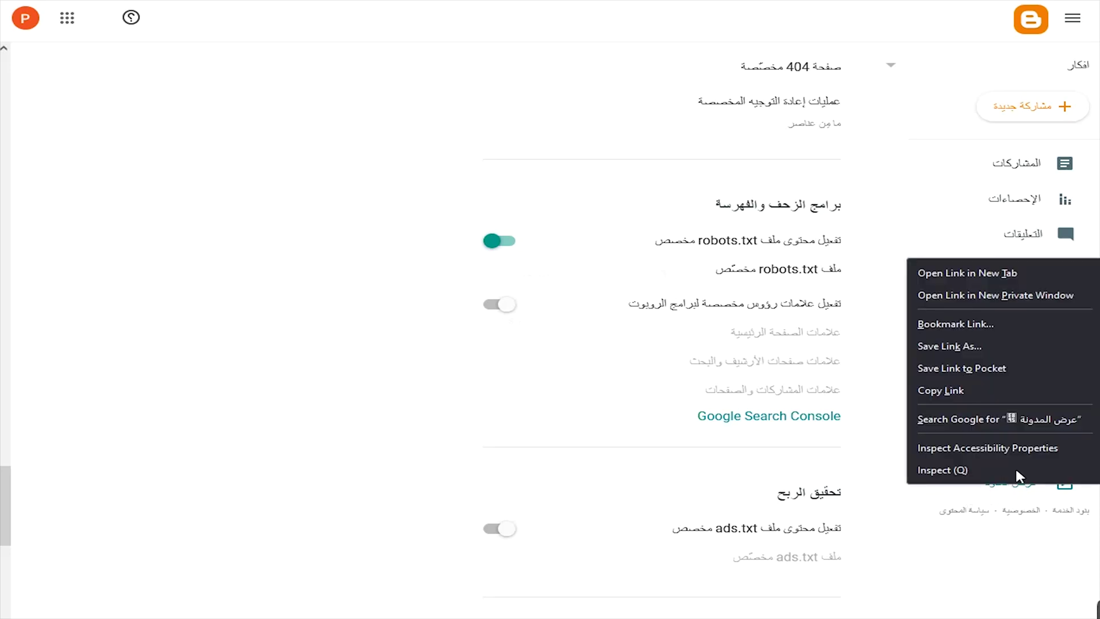
{"action": "left_click", "coordinate": [934, 273]}
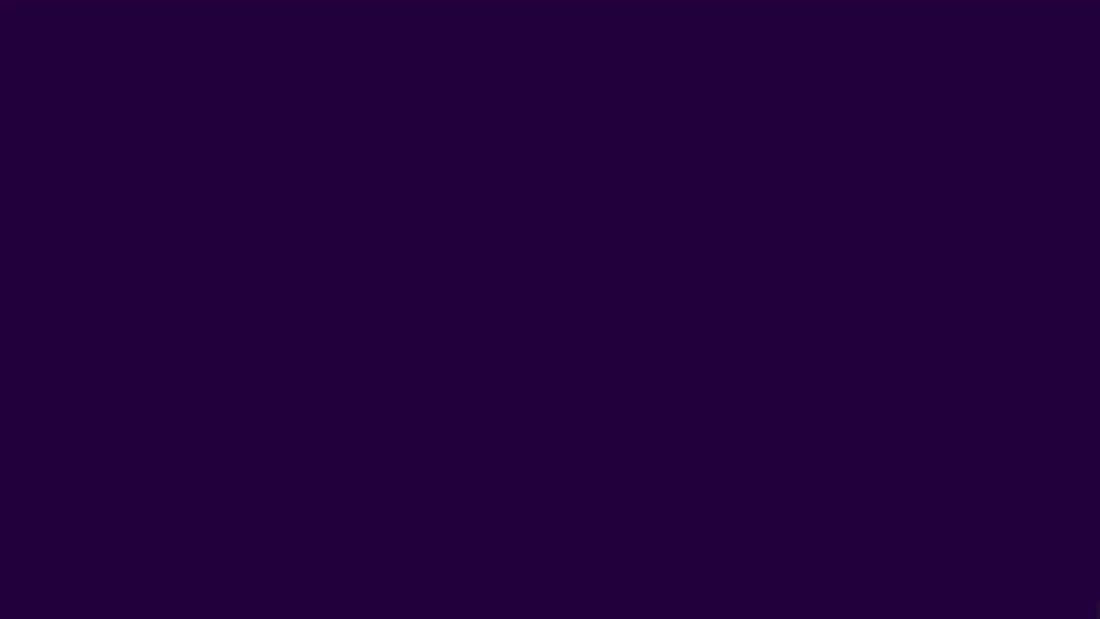
{"action": "key", "text": "ctrl+l"}
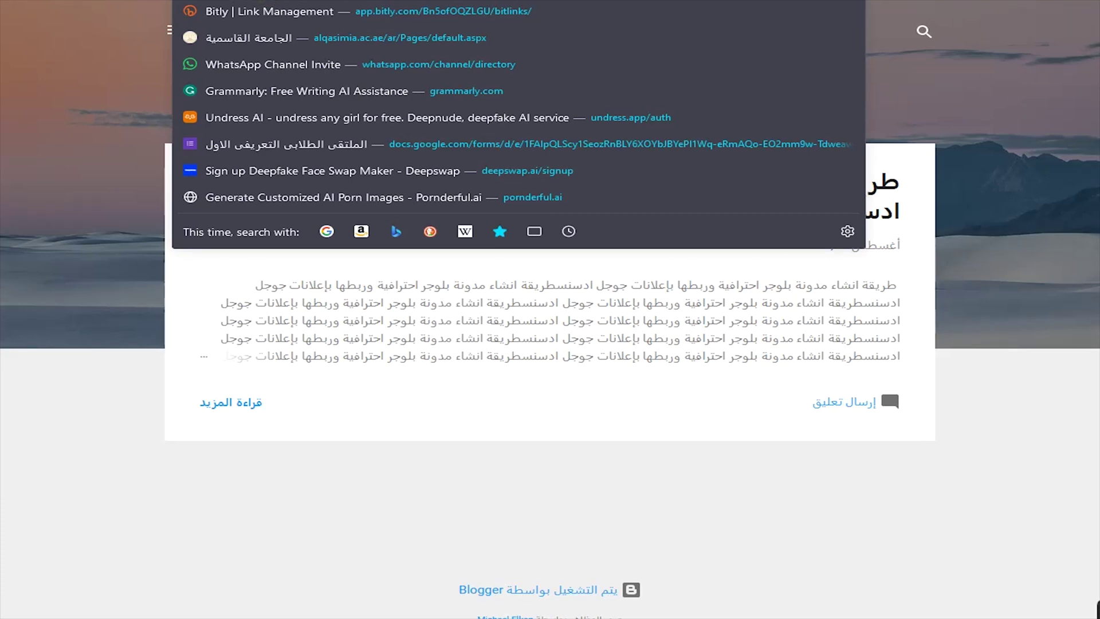
{"action": "right_click", "coordinate": [298, 3]}
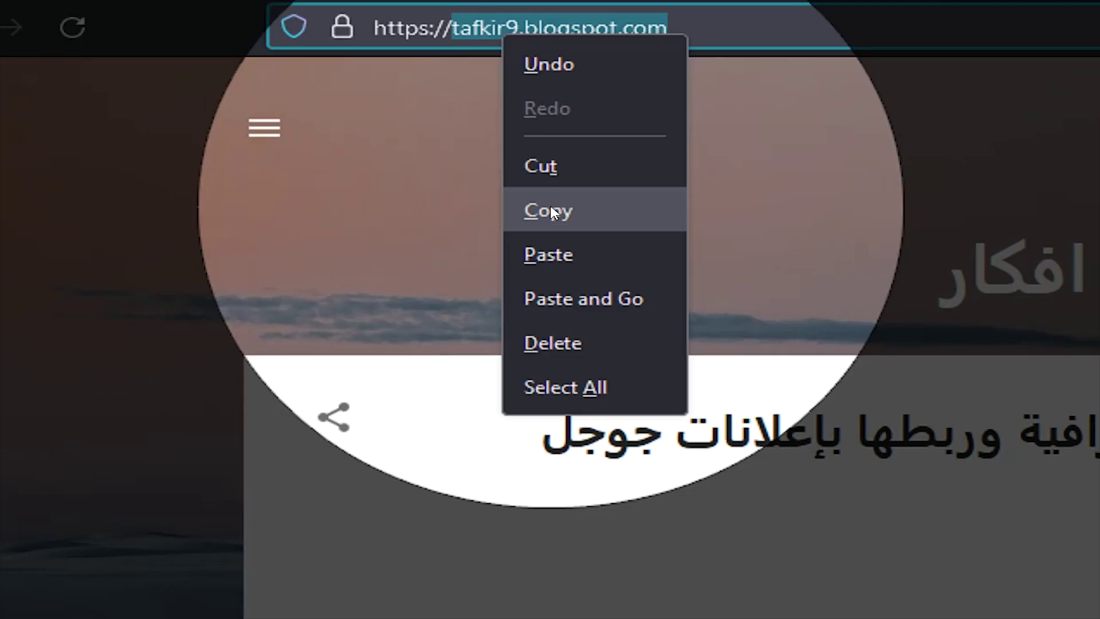
{"action": "left_click", "coordinate": [318, 71]}
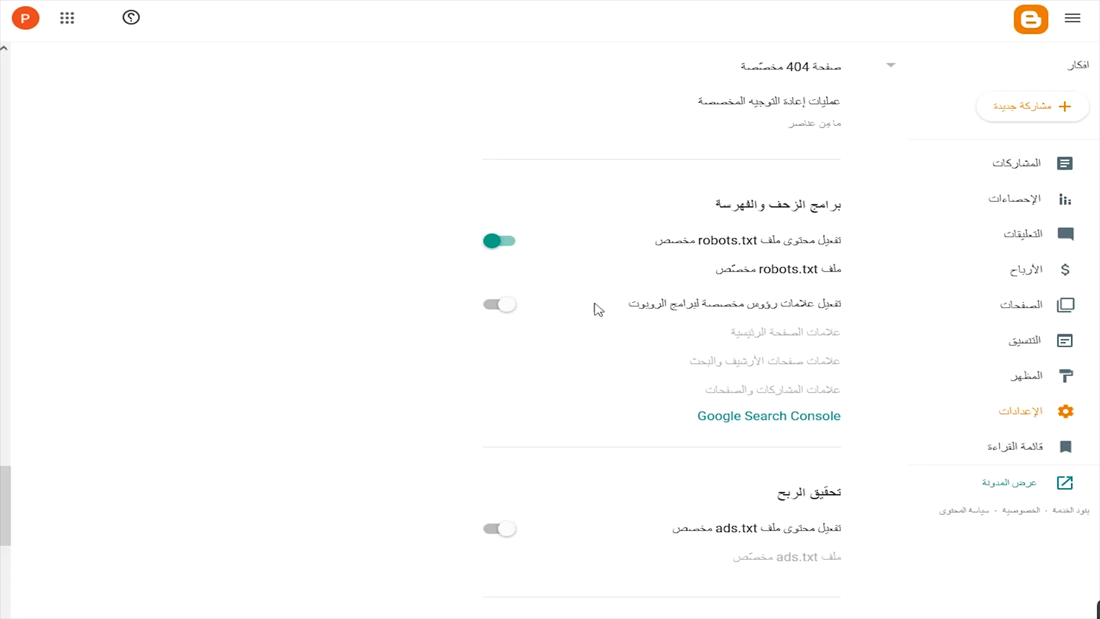
Paste the robots.txt rules with "Disallow: /search" and "Allow: /" as the custom robots.txt, replace the sitemap's domain with tafkir9.blogspot.com, and save
{"action": "left_click", "coordinate": [768, 271]}
{"action": "left_click", "coordinate": [637, 317]}
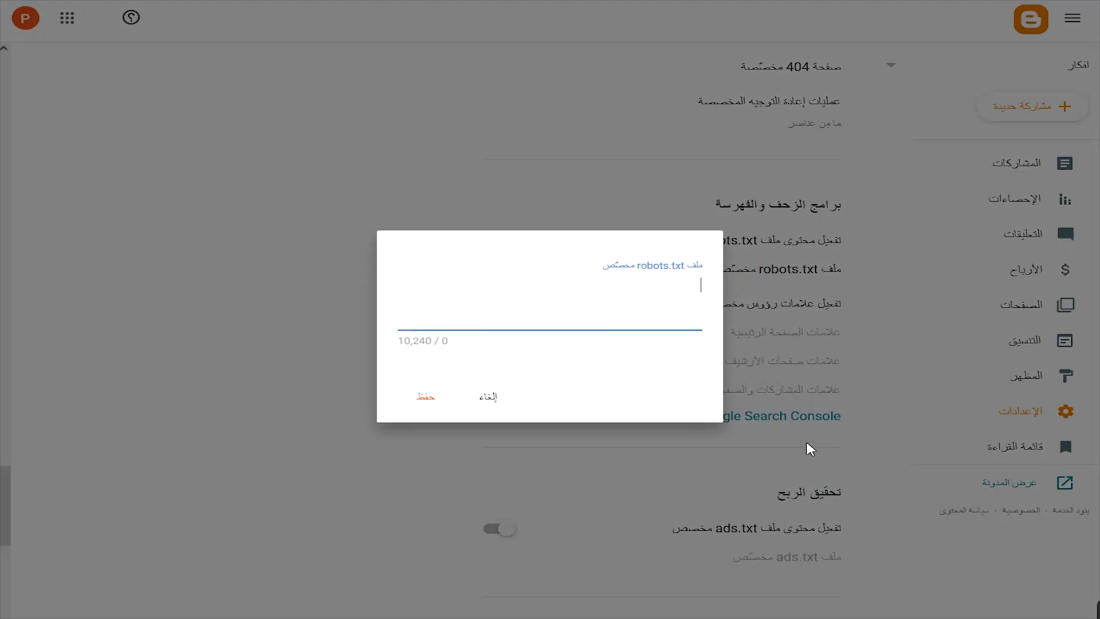
{"action": "key", "text": "ctrl+v"}
{"action": "scroll", "coordinate": [525, 338], "scroll_direction": "down", "scroll_amount": 2}
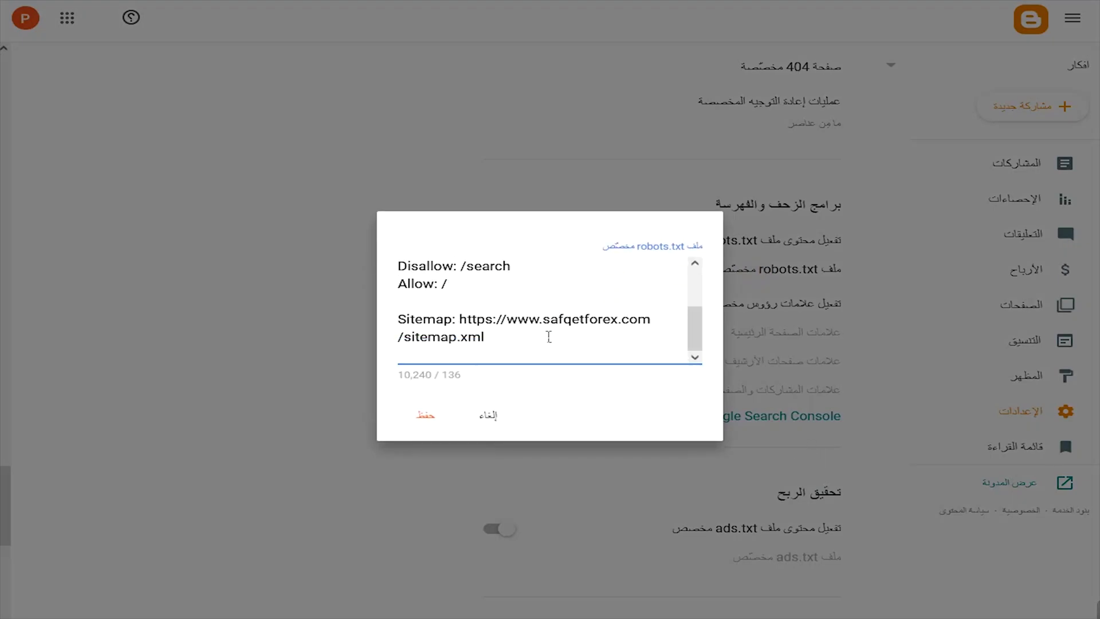
{"action": "left_click_drag", "start_coordinate": [658, 327], "coordinate": [459, 319]}
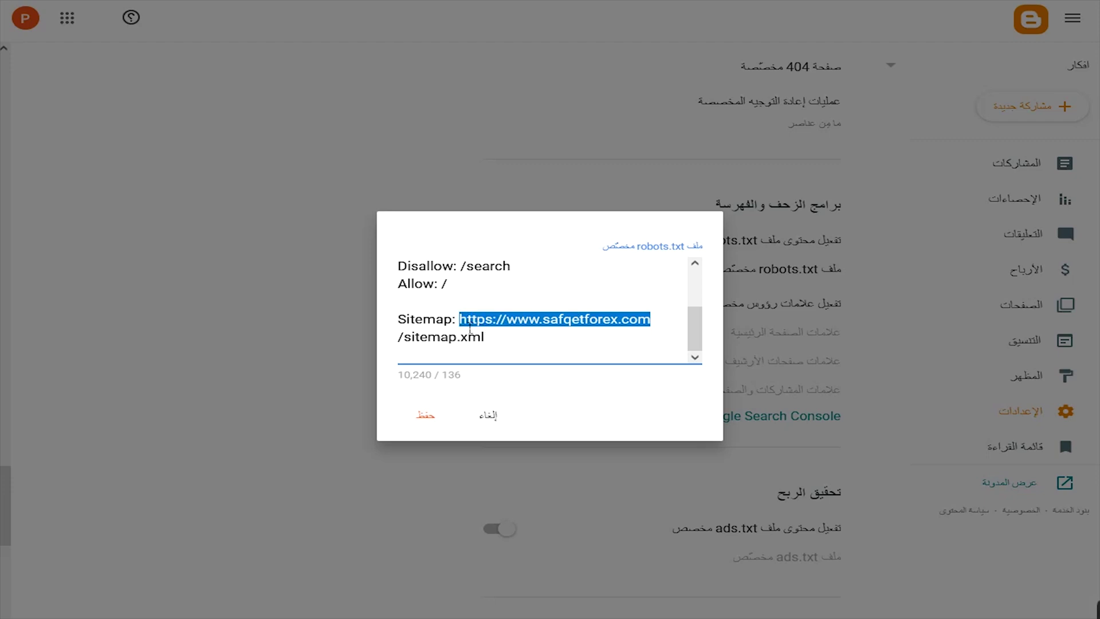
{"action": "key", "text": "super+v"}
{"action": "left_click", "coordinate": [576, 433]}
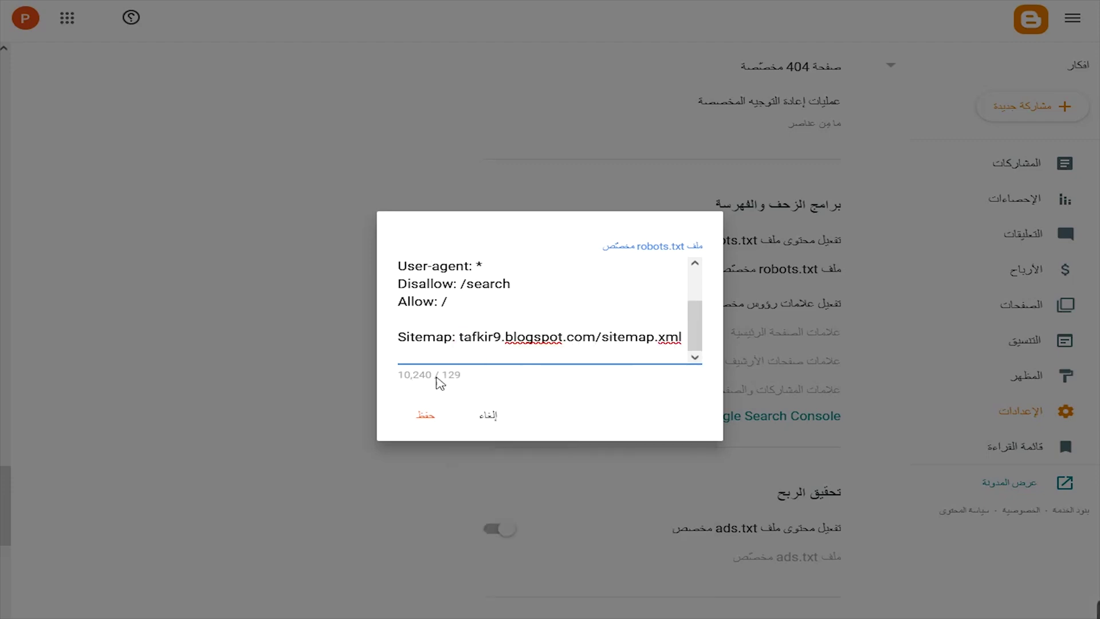
{"action": "left_click", "coordinate": [426, 416]}
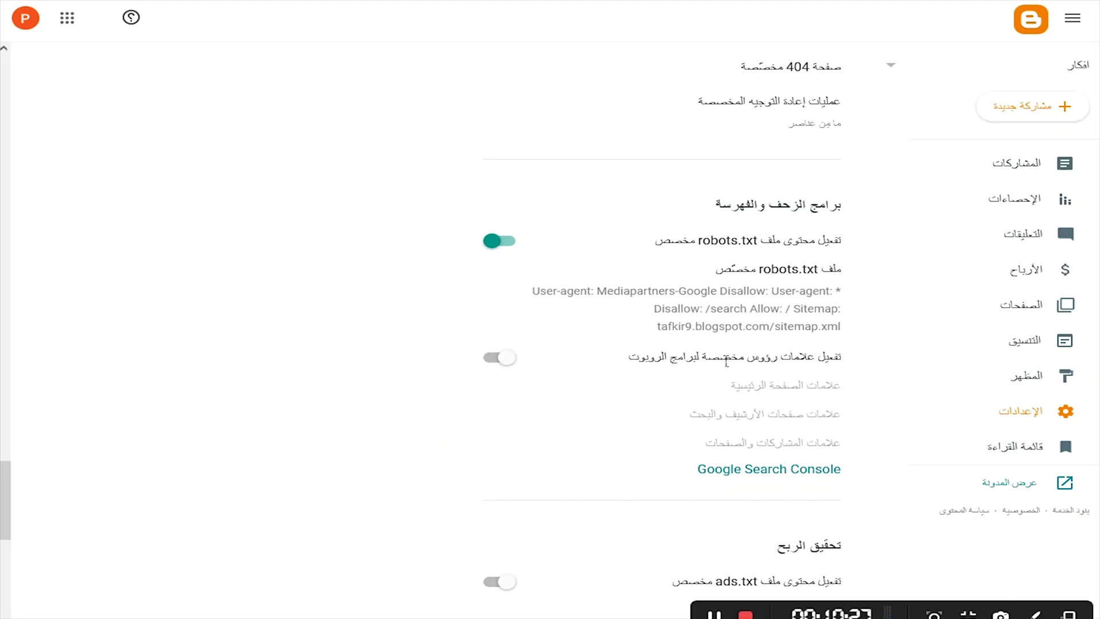
Enable custom robots header tags and save the home page tags with "all" and "noodp" enabled
{"action": "left_click", "coordinate": [502, 357]}
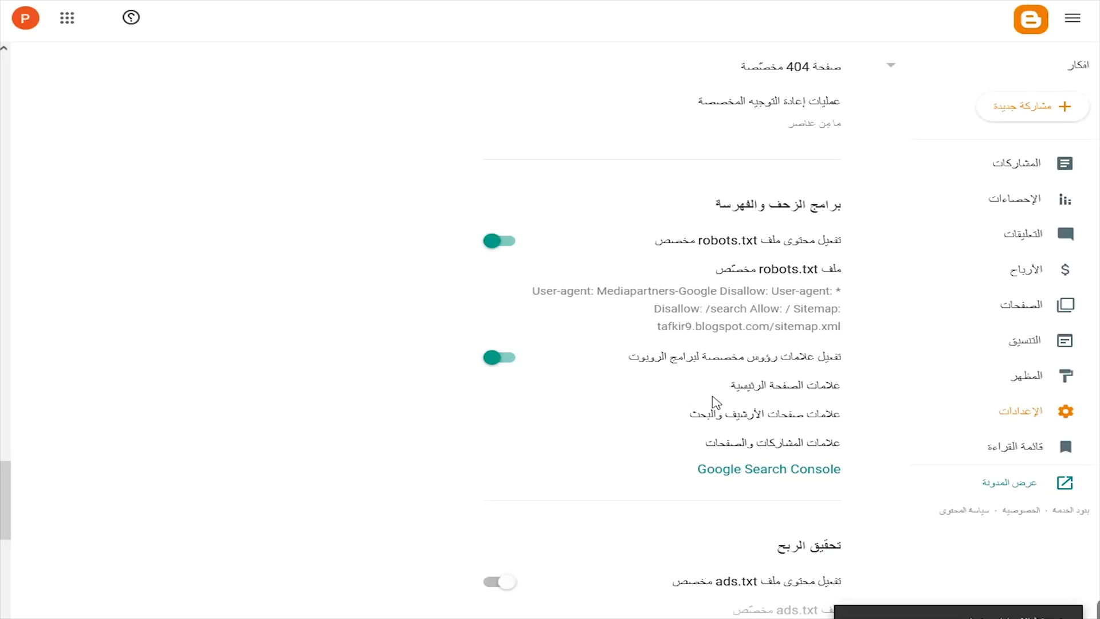
{"action": "left_click", "coordinate": [814, 386]}
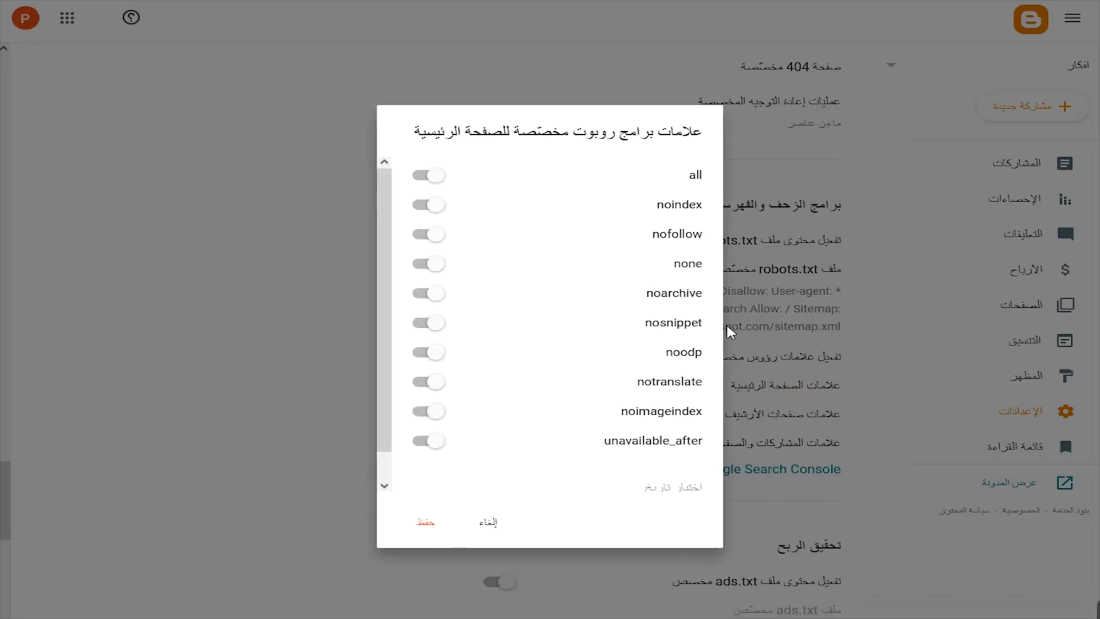
{"action": "left_click", "coordinate": [426, 177]}
{"action": "left_click", "coordinate": [435, 353]}
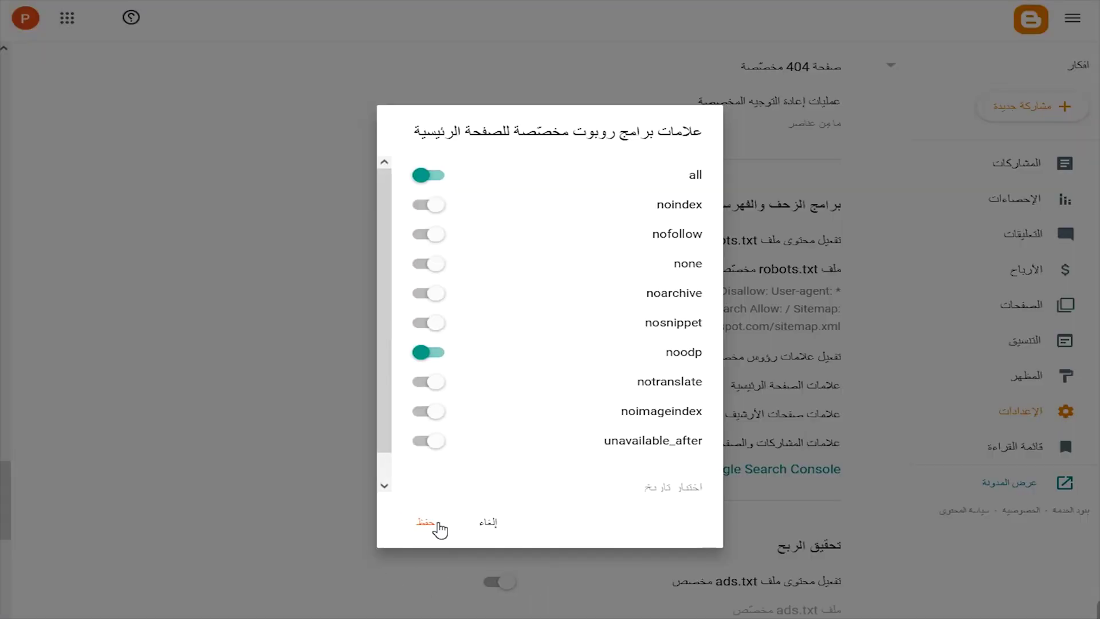
{"action": "left_click", "coordinate": [430, 523]}
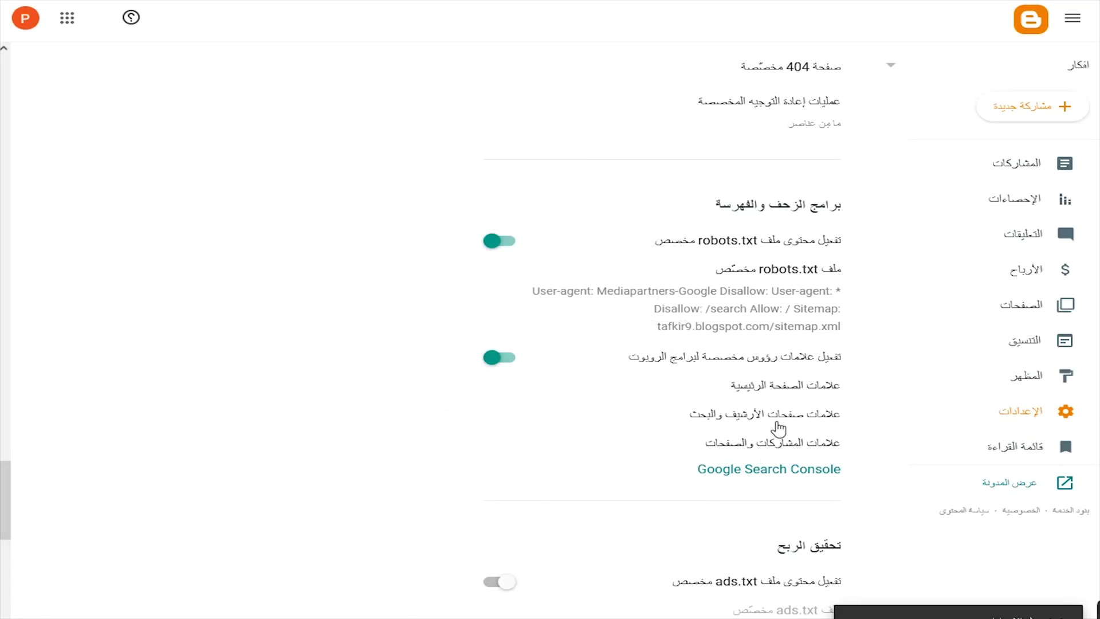
Enable "noindex" and "noodp" in the archive and search page tags and save them
{"action": "left_click", "coordinate": [826, 413]}
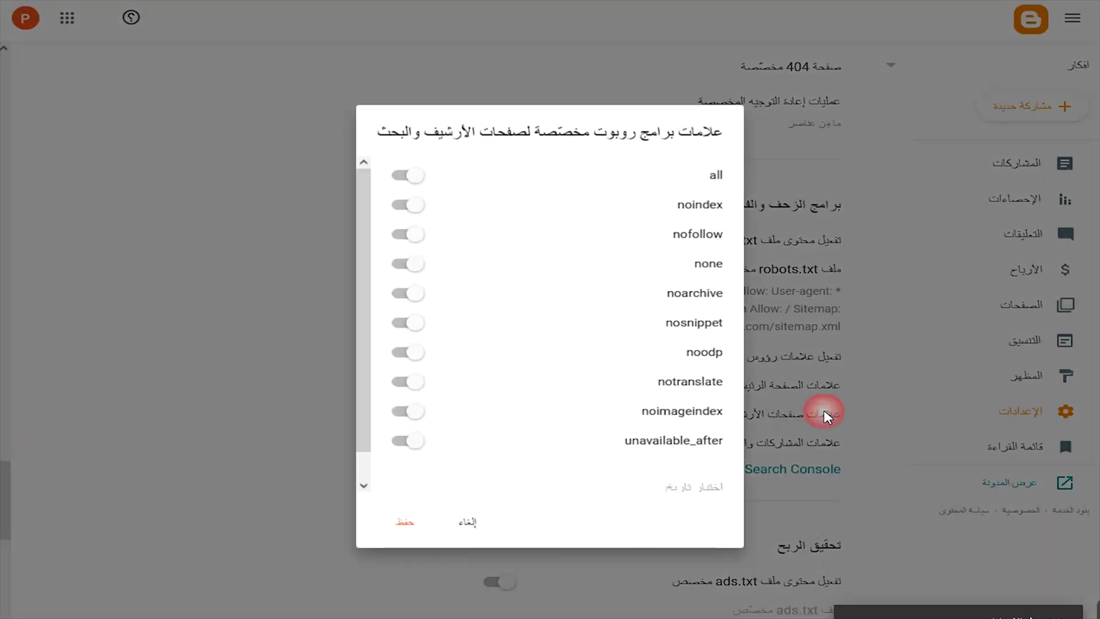
{"action": "left_click", "coordinate": [409, 206]}
{"action": "left_click", "coordinate": [408, 353]}
{"action": "left_click", "coordinate": [411, 522]}
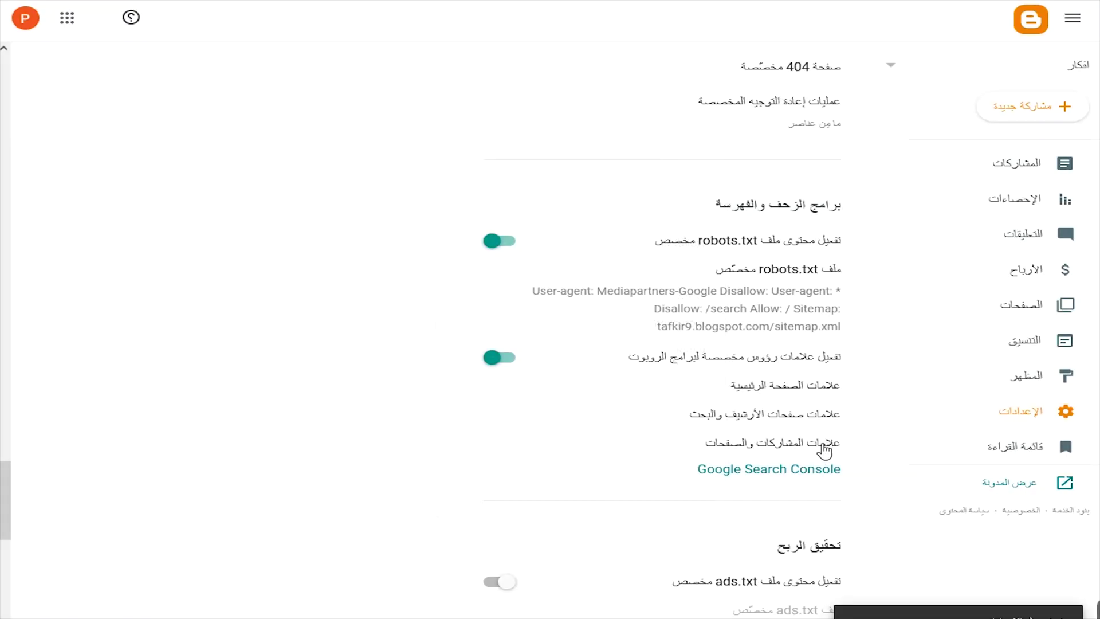
Enable "all" and "noodp" in the post and page tags and save them
{"action": "left_click", "coordinate": [770, 452]}
{"action": "left_click", "coordinate": [417, 174]}
{"action": "left_click", "coordinate": [420, 355]}
{"action": "left_click", "coordinate": [422, 385]}
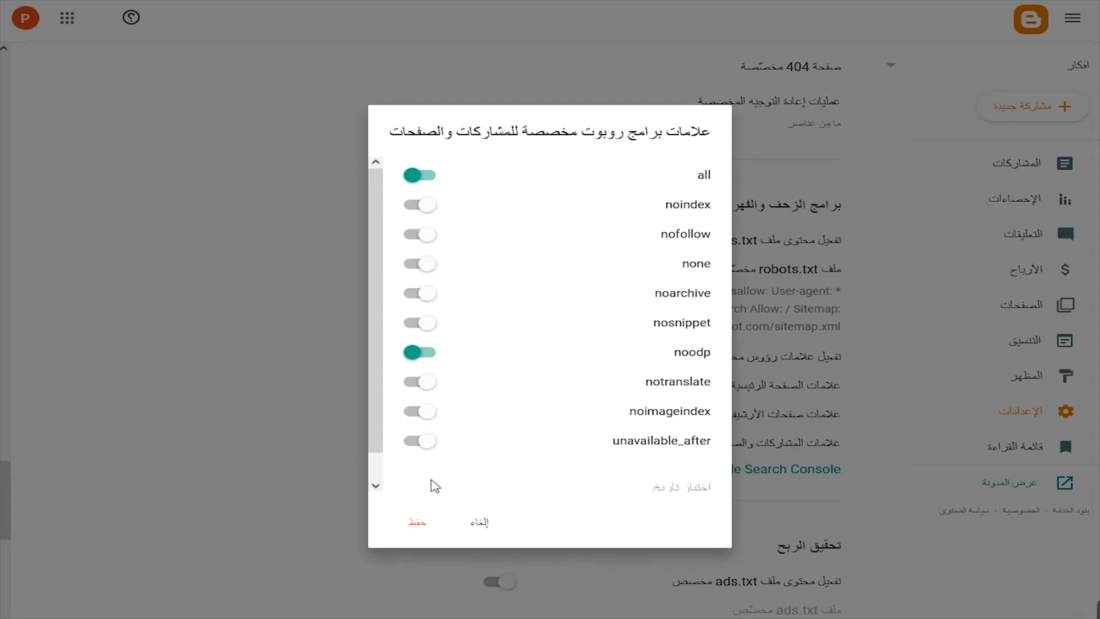
{"action": "left_click", "coordinate": [420, 525]}
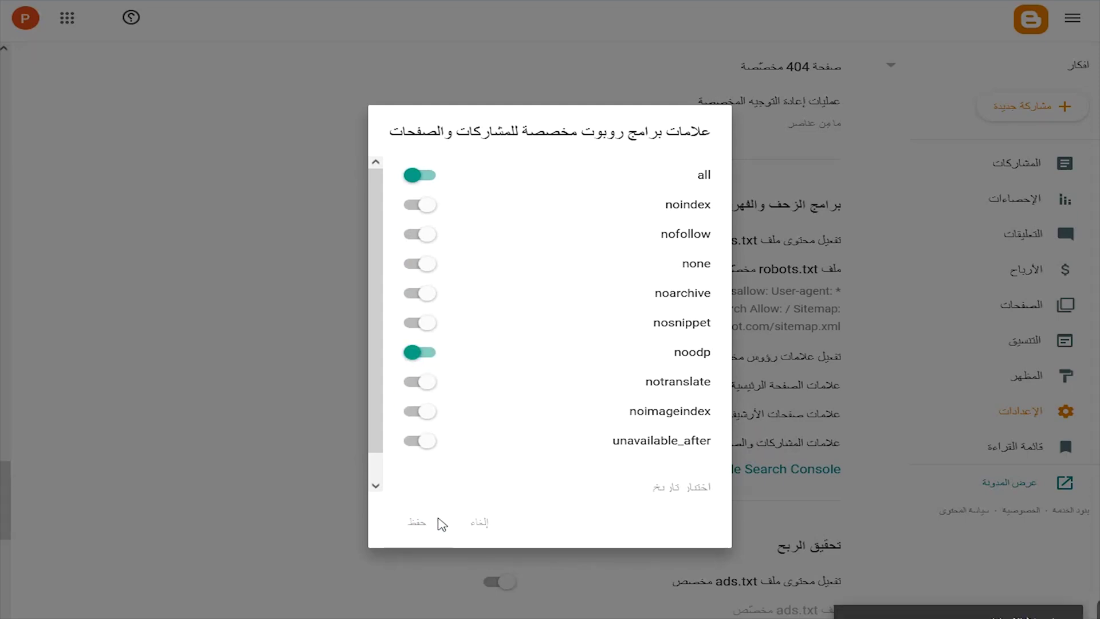
{"action": "scroll", "coordinate": [518, 281], "scroll_direction": "down", "scroll_amount": 4}
{"action": "scroll", "coordinate": [531, 302], "scroll_direction": "down", "scroll_amount": 2}
{"action": "scroll", "coordinate": [594, 380], "scroll_direction": "up", "scroll_amount": 15}
{"action": "scroll", "coordinate": [599, 390], "scroll_direction": "up", "scroll_amount": 14}
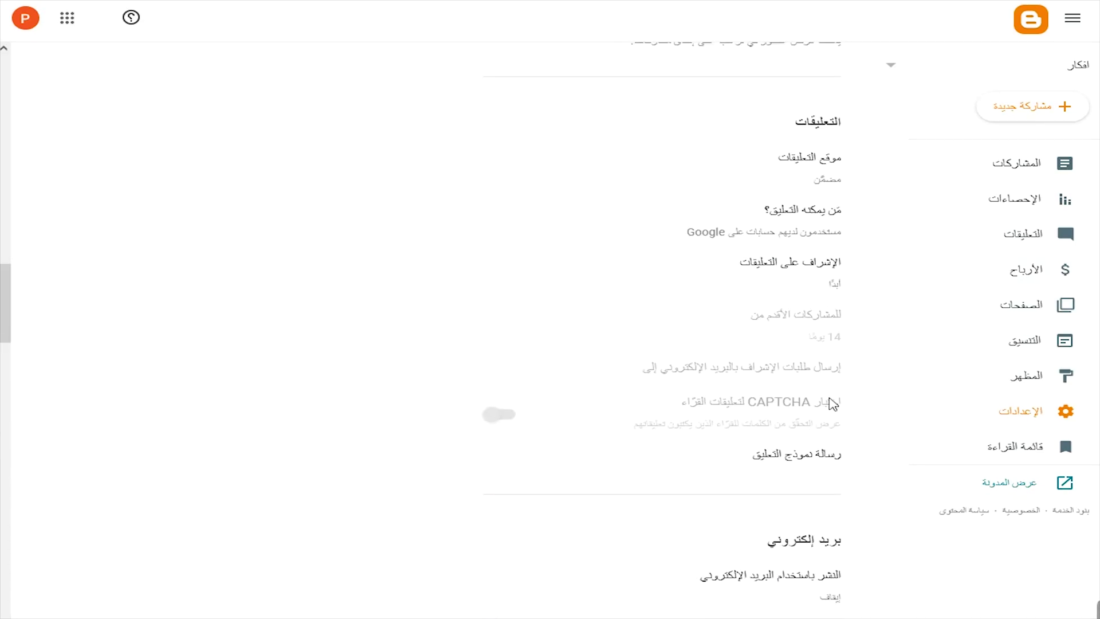
{"action": "scroll", "coordinate": [833, 466], "scroll_direction": "up", "scroll_amount": 15}
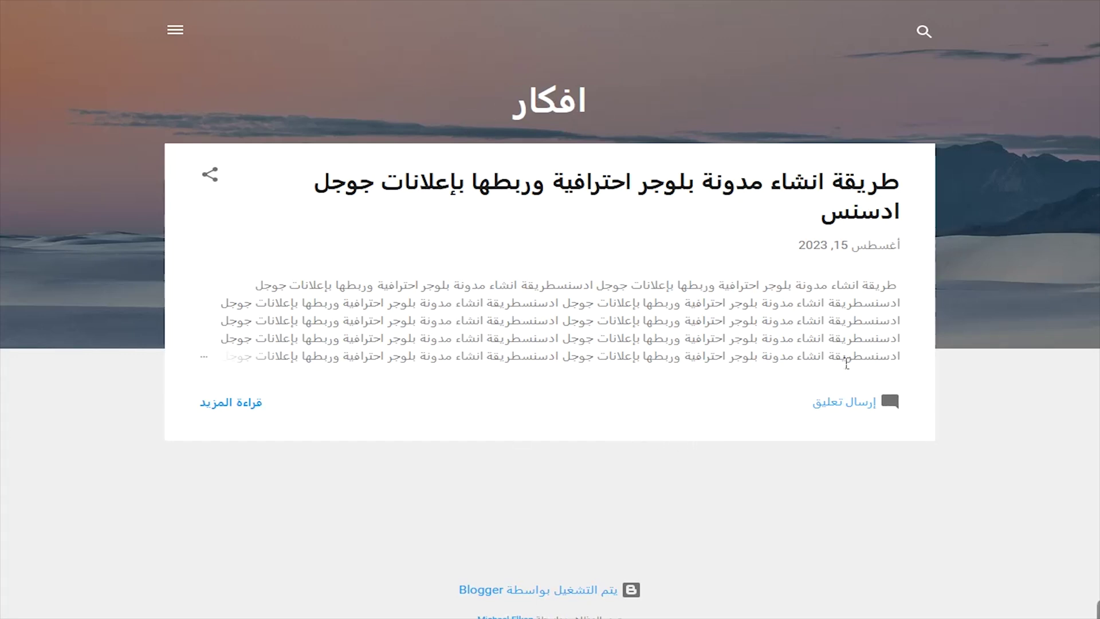
{"action": "left_click_drag", "start_coordinate": [621, 201], "coordinate": [794, 314]}
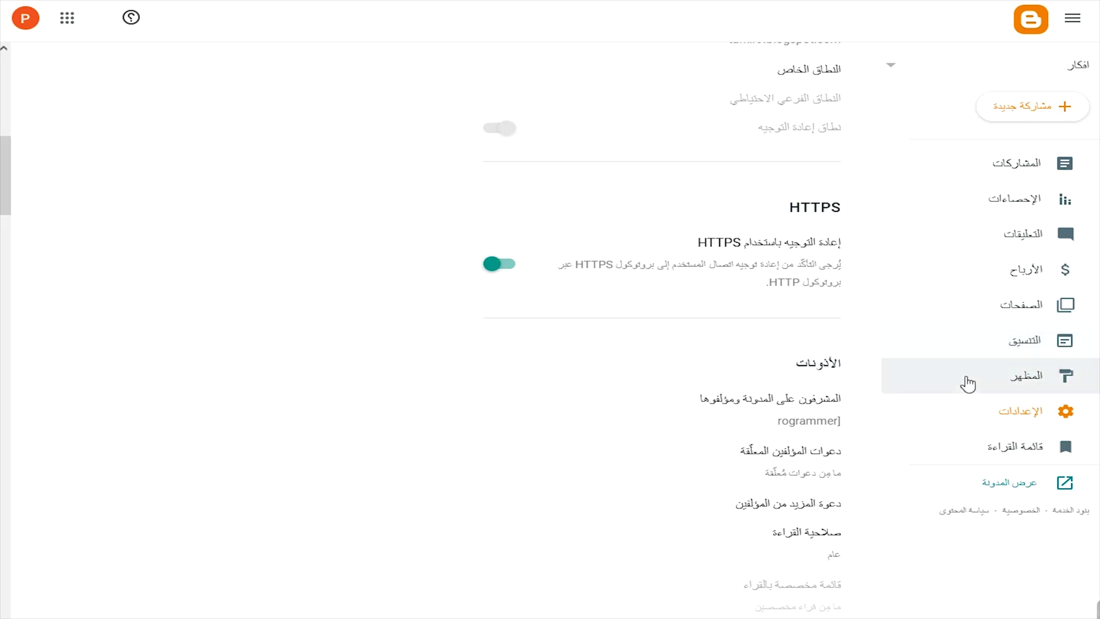
Open the blog's Contempo Light theme for HTML editing
{"action": "left_click", "coordinate": [1026, 378]}
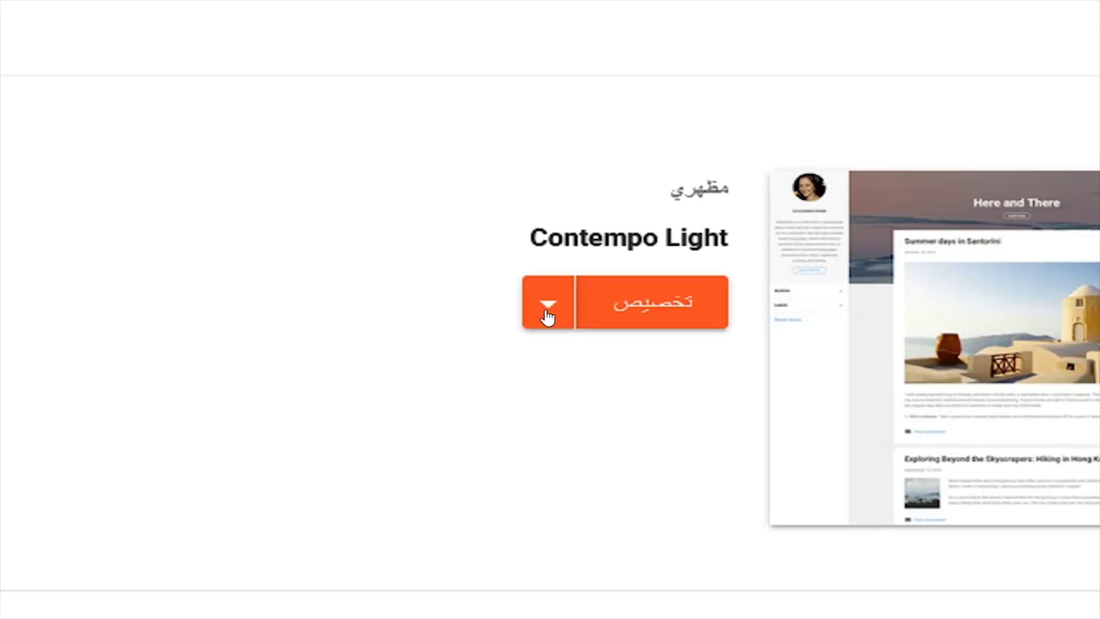
{"action": "left_click", "coordinate": [547, 316]}
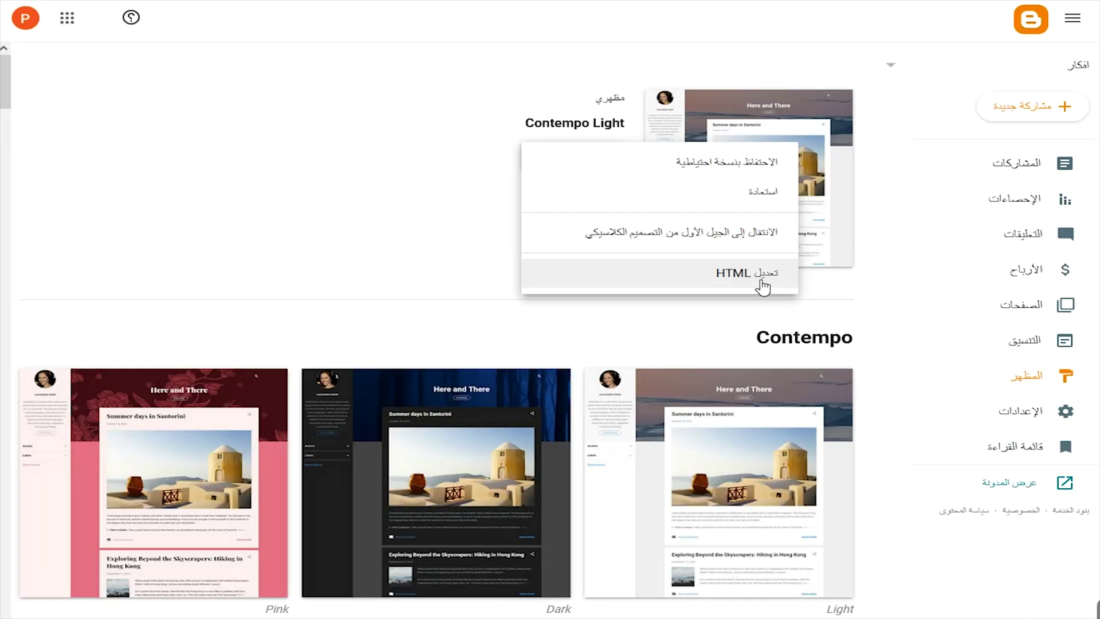
{"action": "left_click", "coordinate": [822, 506]}
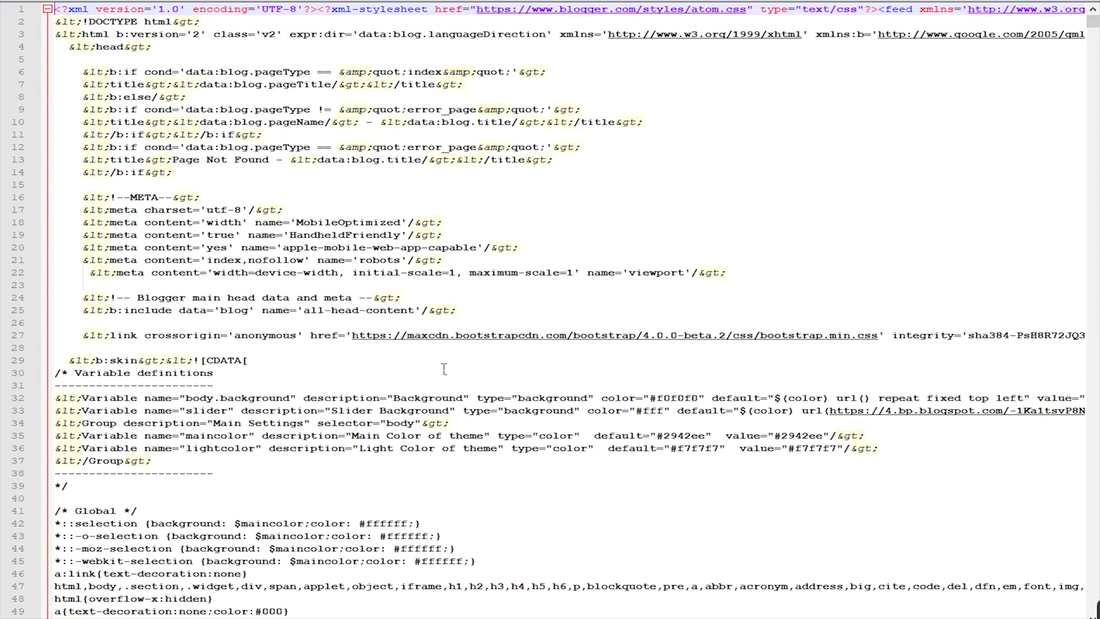
Copy the entire template code from the XML file in the text editor
{"action": "left_click", "coordinate": [444, 369]}
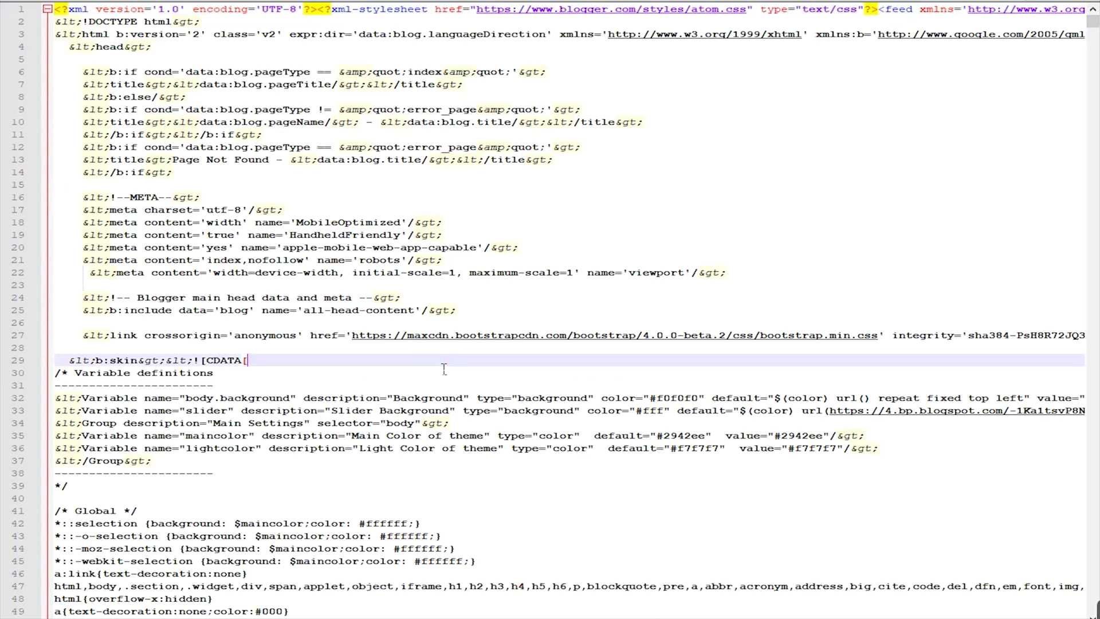
{"action": "key", "text": "ctrl+a"}
{"action": "right_click", "coordinate": [310, 278]}
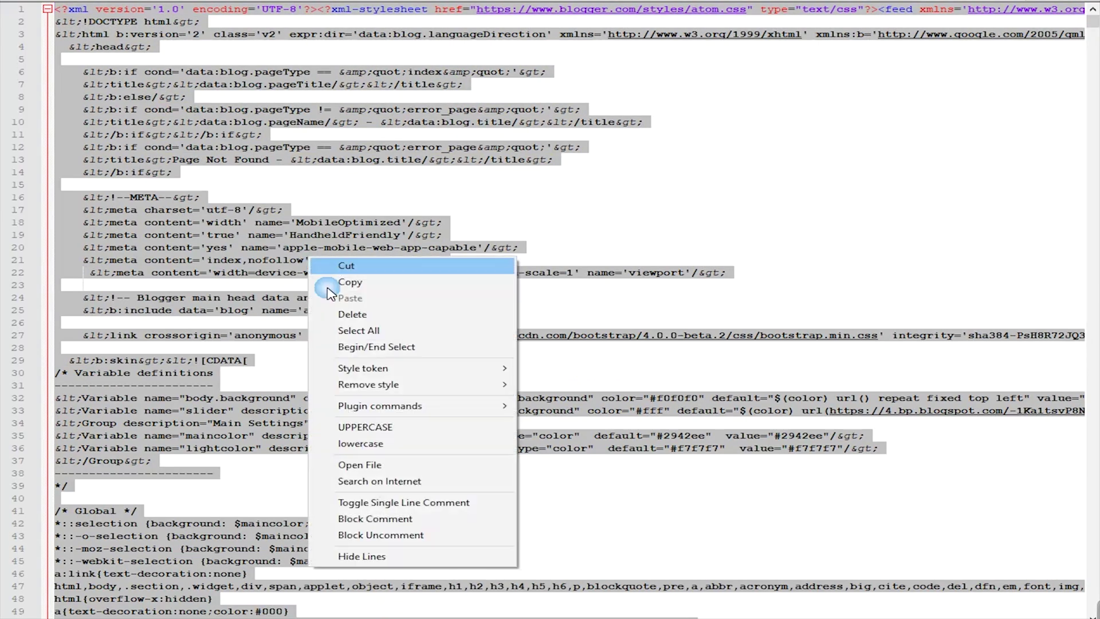
{"action": "left_click", "coordinate": [370, 284]}
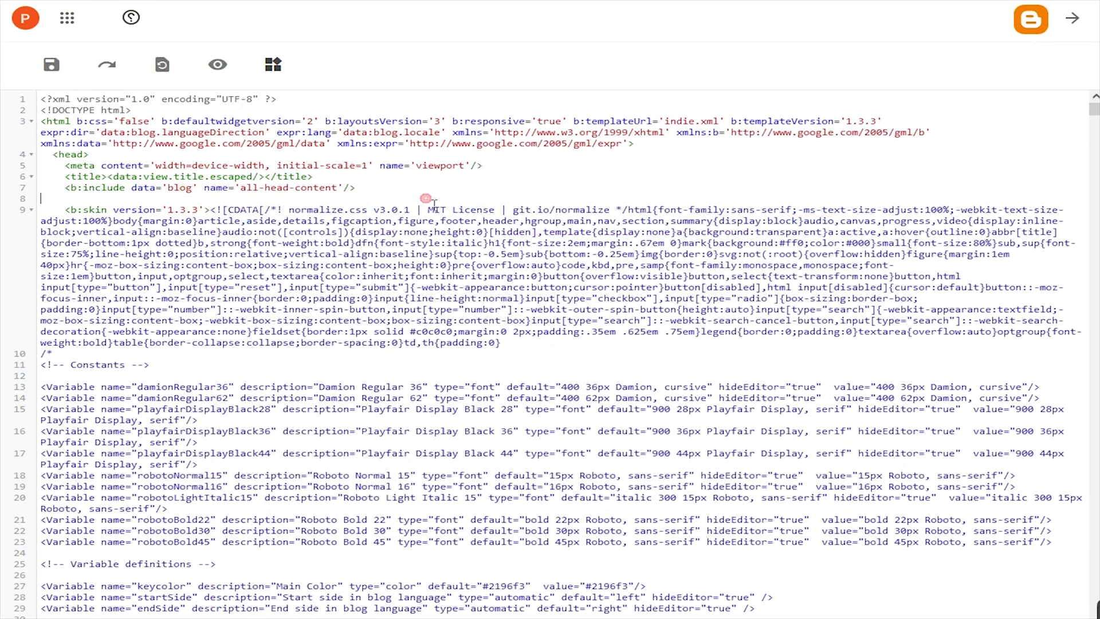
Try to replace all of the theme's HTML with pasted code and save it, then leave the editor and discard the changes
{"action": "key", "text": "ctrl+a"}
{"action": "key", "text": "ctrl+v"}
{"action": "scroll", "coordinate": [294, 467], "scroll_direction": "up", "scroll_amount": 10}
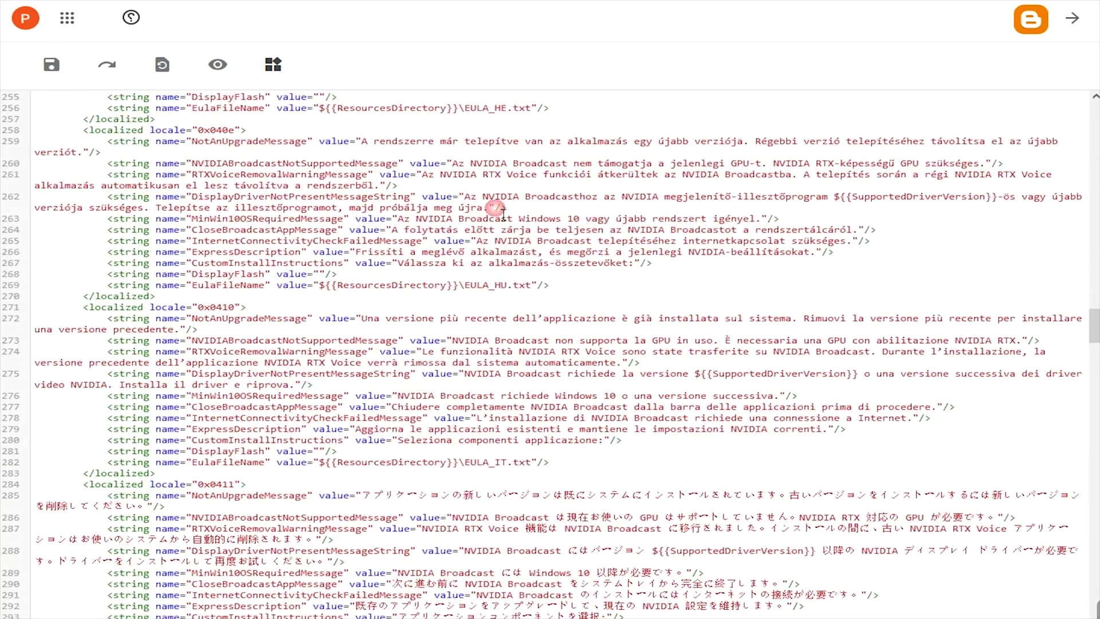
{"action": "left_click", "coordinate": [51, 64]}
{"action": "left_click", "coordinate": [1071, 18]}
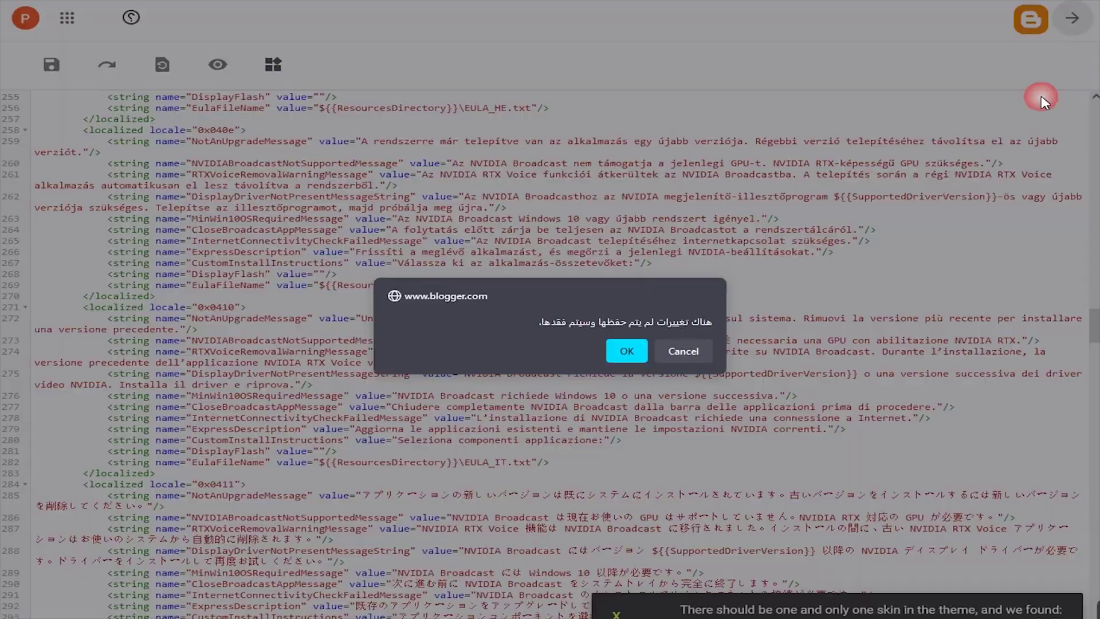
{"action": "left_click", "coordinate": [626, 353]}
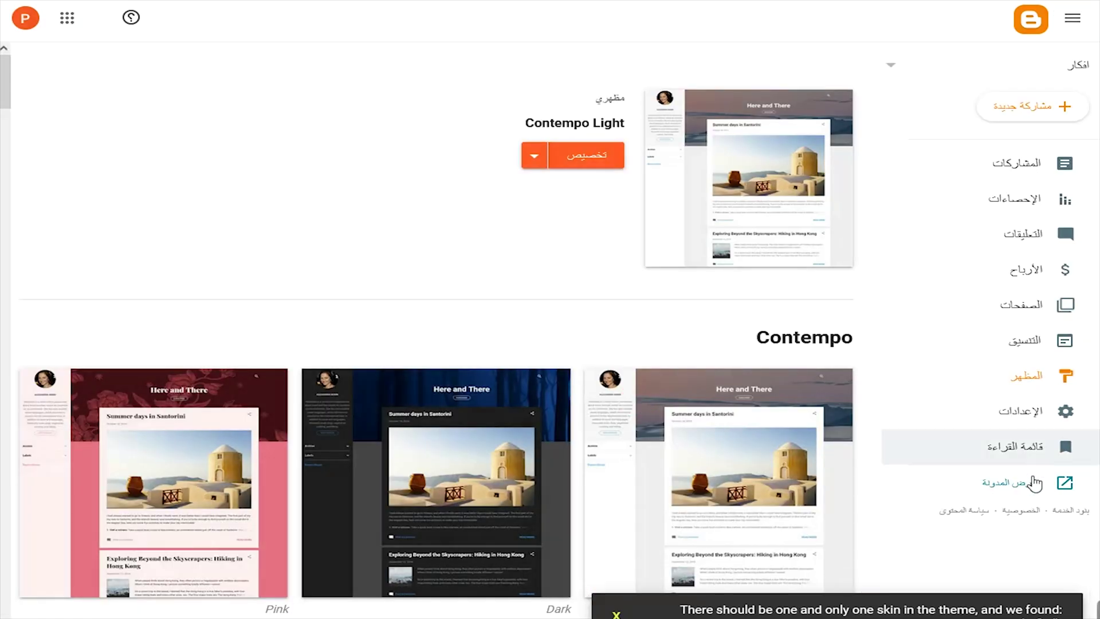
View the live blog with the custom template and examine its homepage from the header menu down to the footer
{"action": "left_click", "coordinate": [1023, 487]}
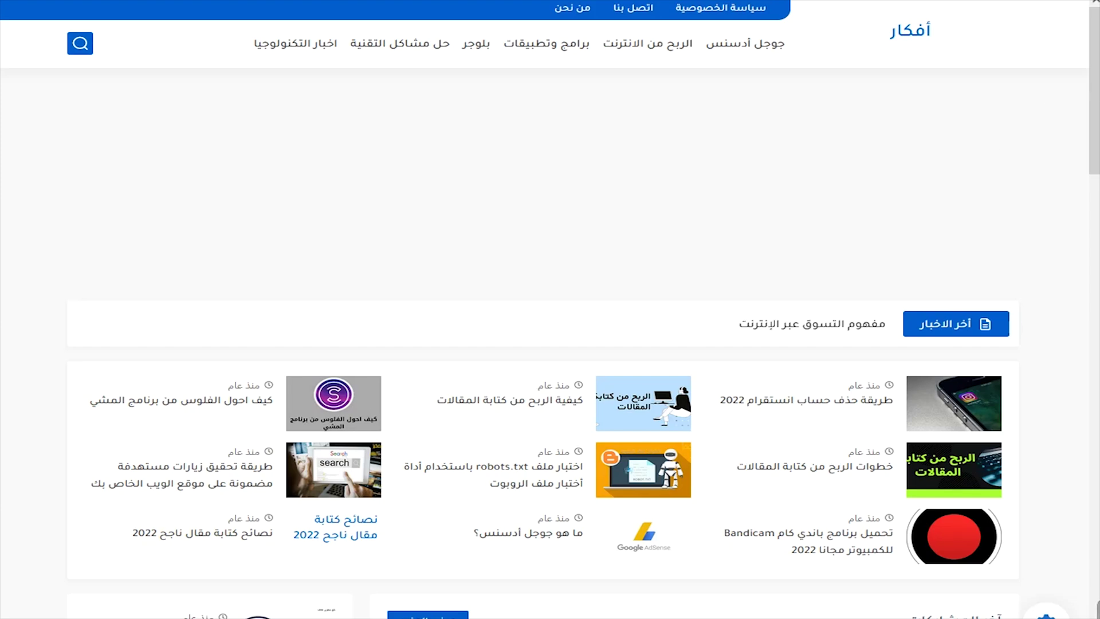
{"action": "scroll", "coordinate": [936, 204], "scroll_direction": "down", "scroll_amount": 16}
{"action": "scroll", "coordinate": [735, 312], "scroll_direction": "up", "scroll_amount": 4}
{"action": "scroll", "coordinate": [729, 322], "scroll_direction": "up", "scroll_amount": 12}
{"action": "scroll", "coordinate": [728, 331], "scroll_direction": "down", "scroll_amount": 12}
{"action": "scroll", "coordinate": [728, 344], "scroll_direction": "down", "scroll_amount": 10}
{"action": "scroll", "coordinate": [721, 359], "scroll_direction": "up", "scroll_amount": 15}
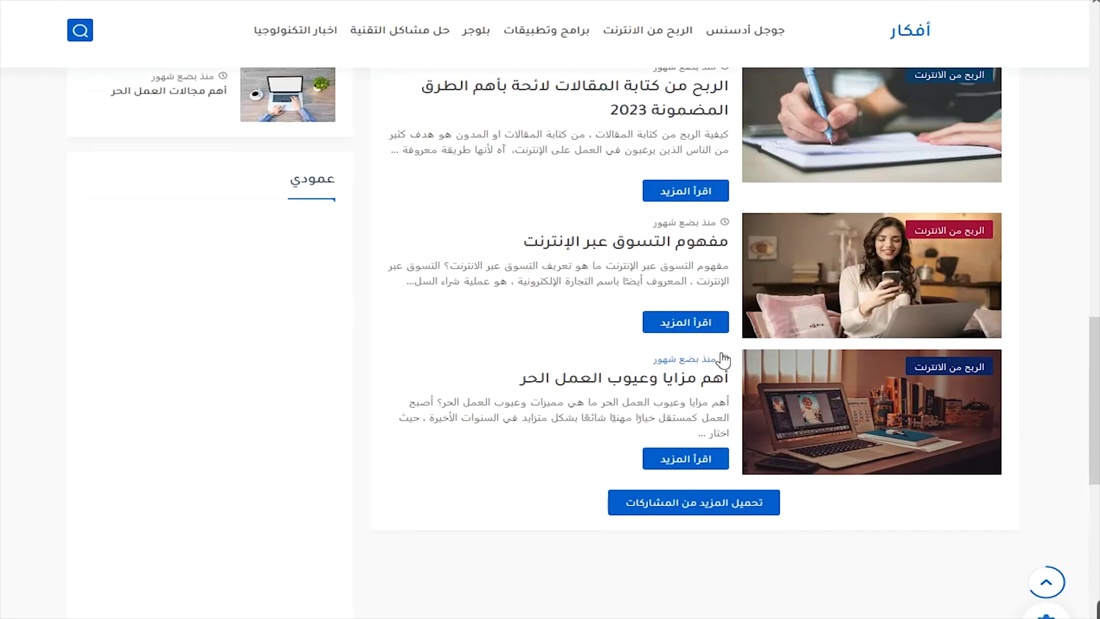
{"action": "scroll", "coordinate": [603, 351], "scroll_direction": "down", "scroll_amount": 15}
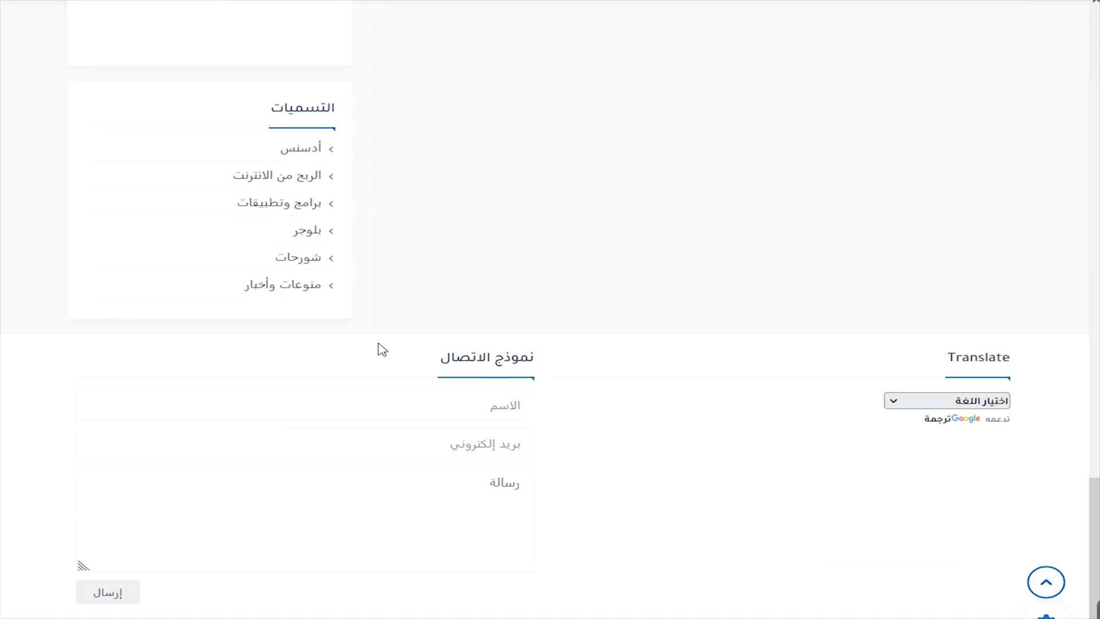
{"action": "scroll", "coordinate": [933, 442], "scroll_direction": "up", "scroll_amount": 15}
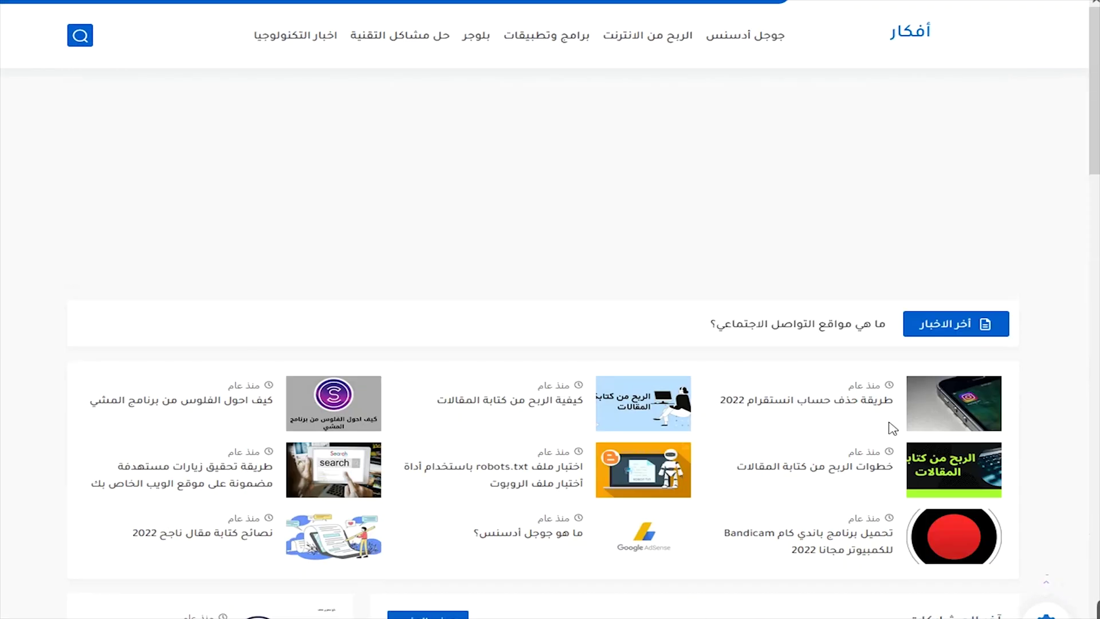
{"action": "scroll", "coordinate": [598, 351], "scroll_direction": "down", "scroll_amount": 10}
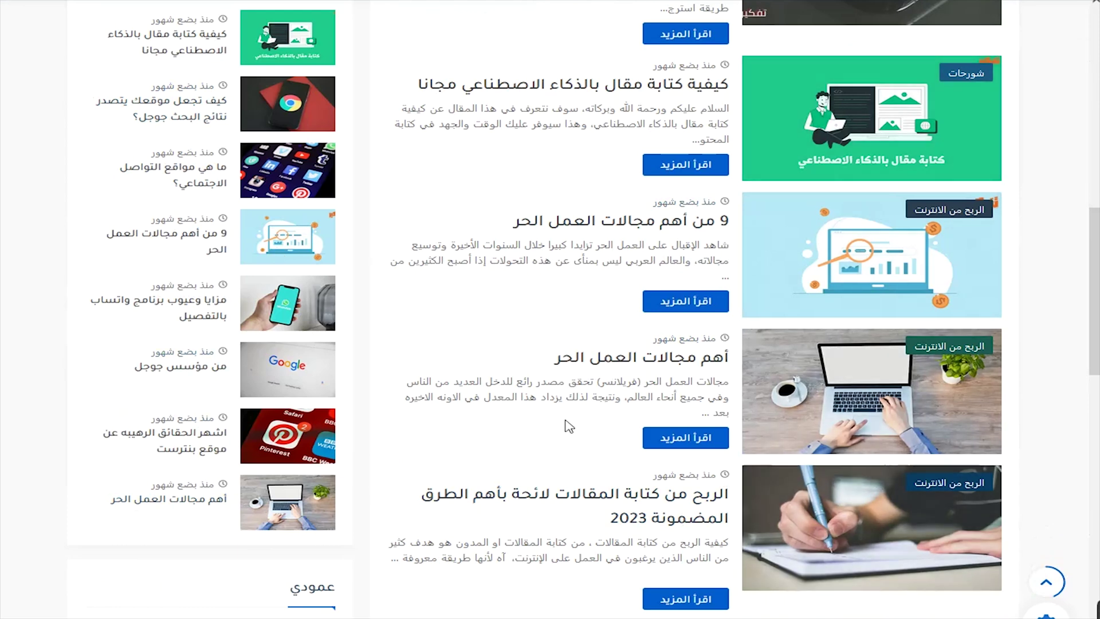
{"action": "left_click", "coordinate": [370, 1]}
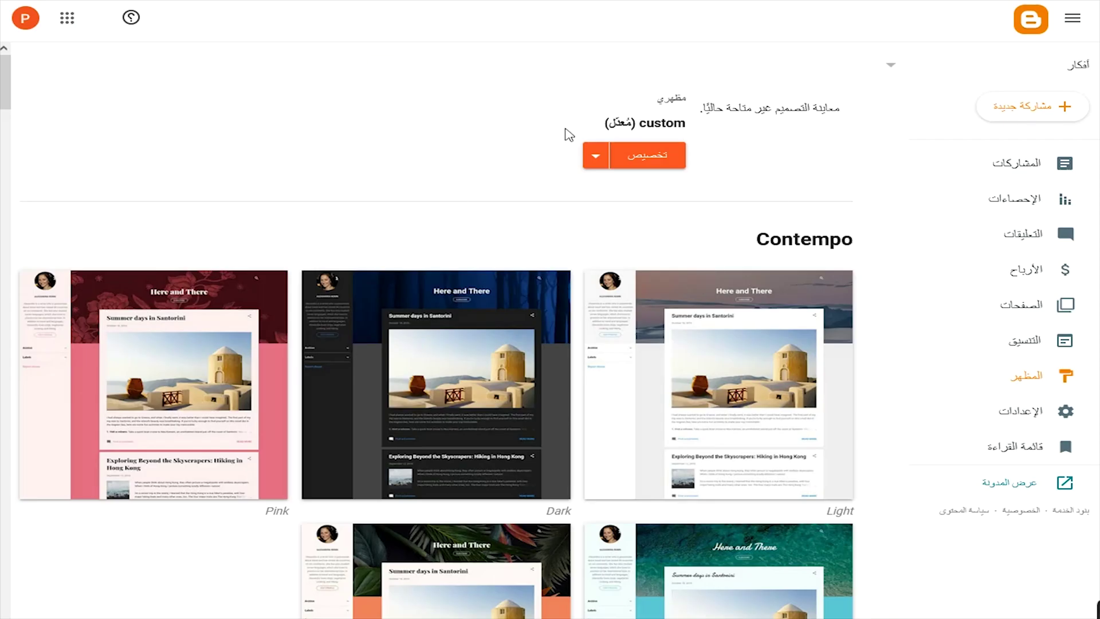
{"action": "left_click", "coordinate": [369, 2]}
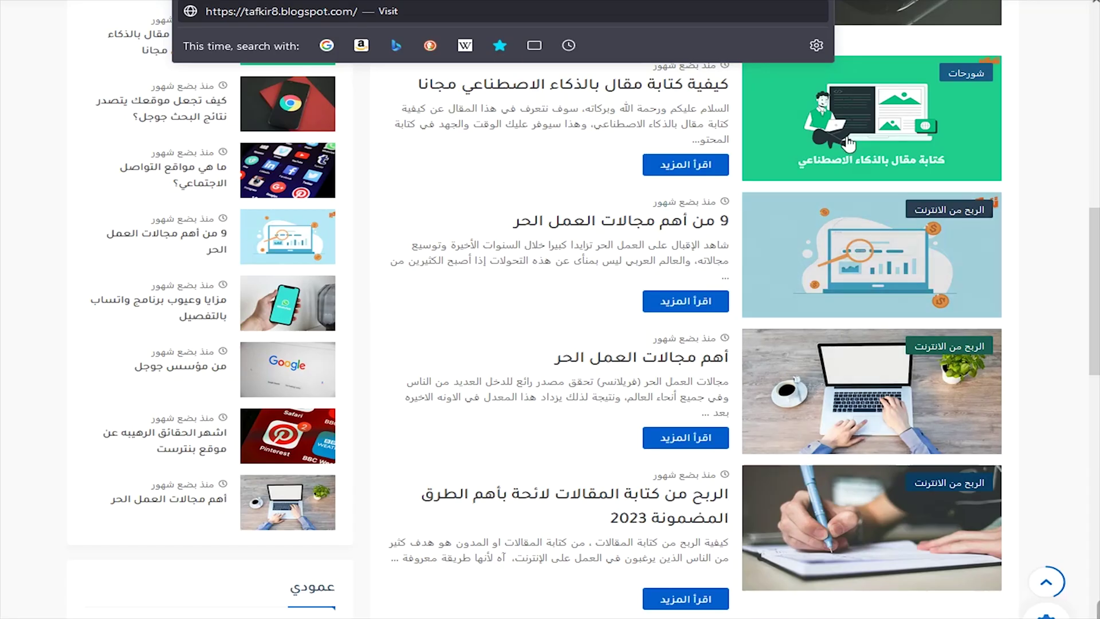
{"action": "left_click", "coordinate": [374, 218]}
{"action": "scroll", "coordinate": [374, 219], "scroll_direction": "down", "scroll_amount": 5}
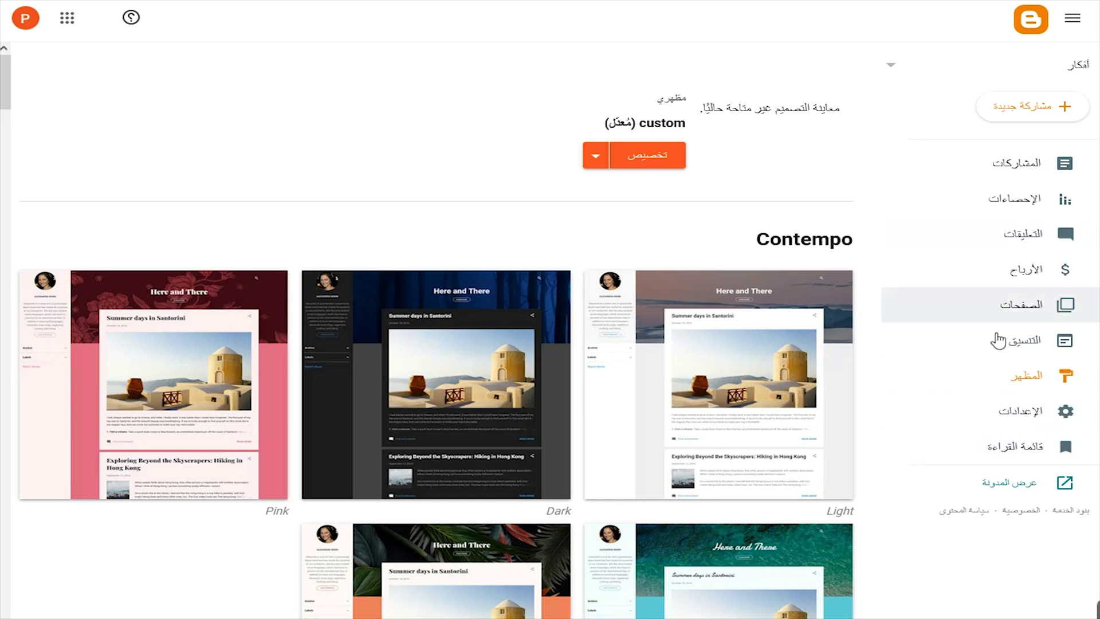
Open the layout of the blog with the custom theme and examine its gadget sections, ad areas and sidebar
{"action": "left_click", "coordinate": [1026, 353]}
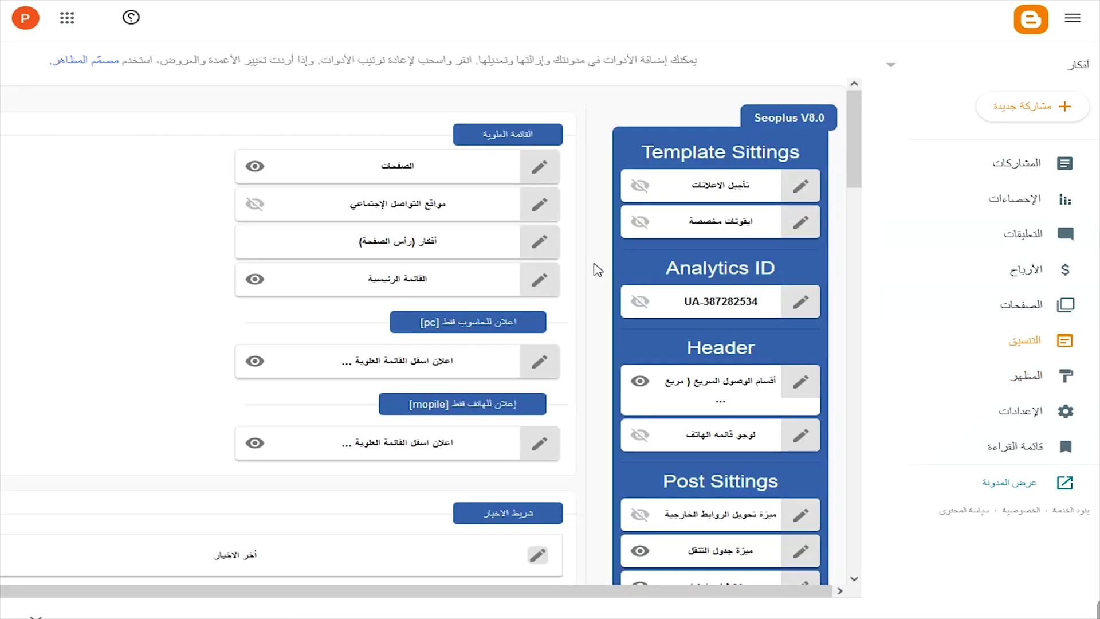
{"action": "scroll", "coordinate": [576, 302], "scroll_direction": "down", "scroll_amount": 8}
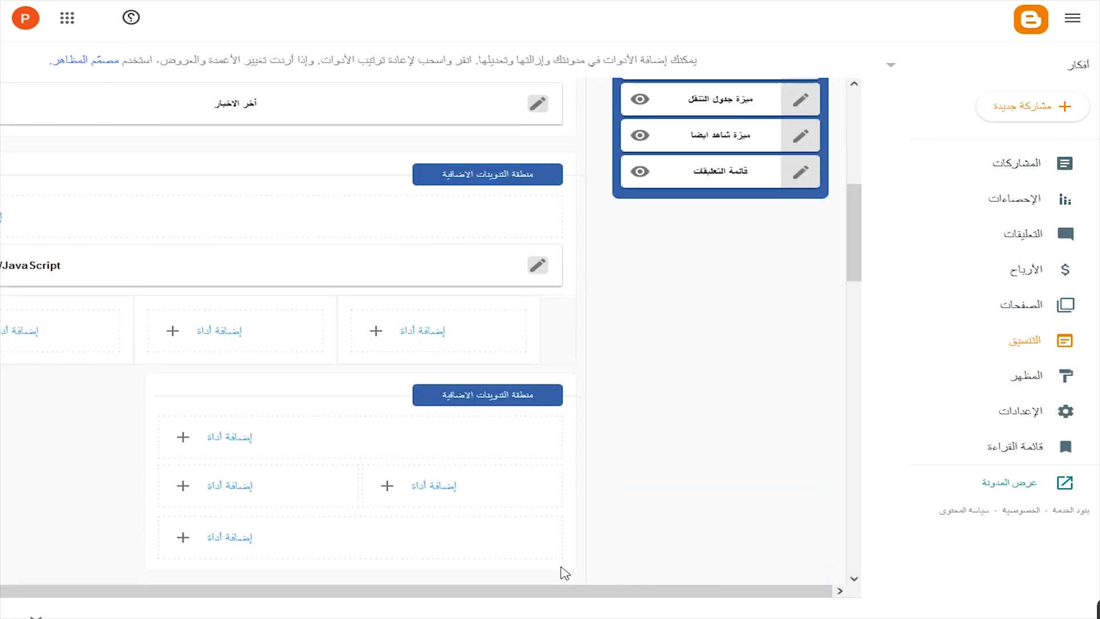
{"action": "key", "text": "ctrl+minus"}
{"action": "key", "text": "ctrl+minus"}
{"action": "key", "text": "ctrl+plus"}
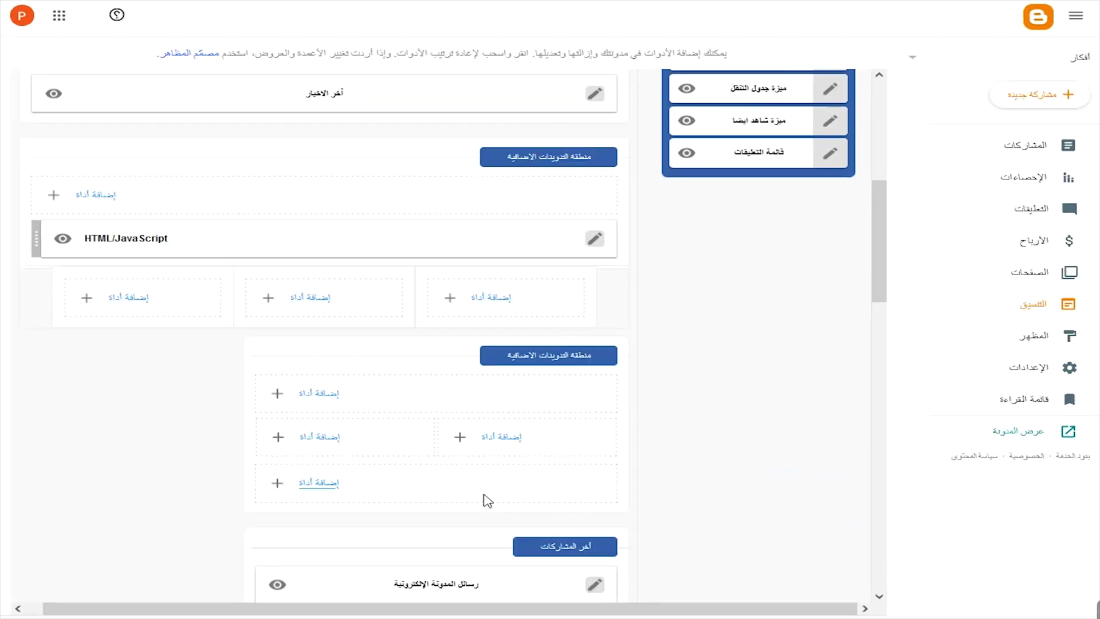
{"action": "scroll", "coordinate": [523, 283], "scroll_direction": "down", "scroll_amount": 7}
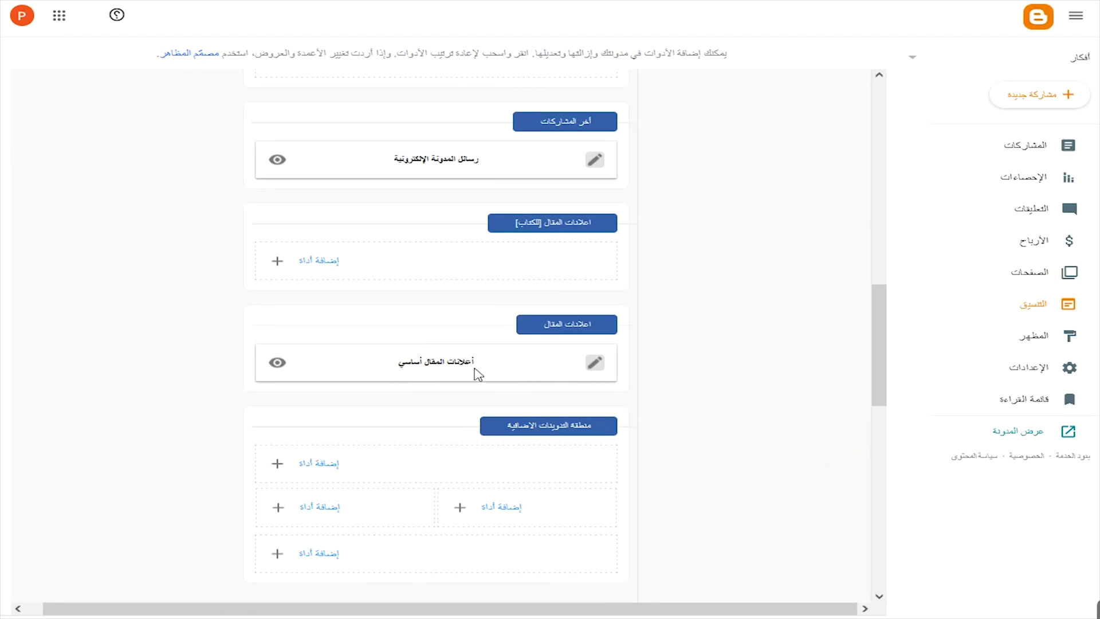
{"action": "scroll", "coordinate": [554, 419], "scroll_direction": "down", "scroll_amount": 5}
{"action": "scroll", "coordinate": [554, 418], "scroll_direction": "down", "scroll_amount": 2}
{"action": "scroll", "coordinate": [148, 481], "scroll_direction": "down", "scroll_amount": 1}
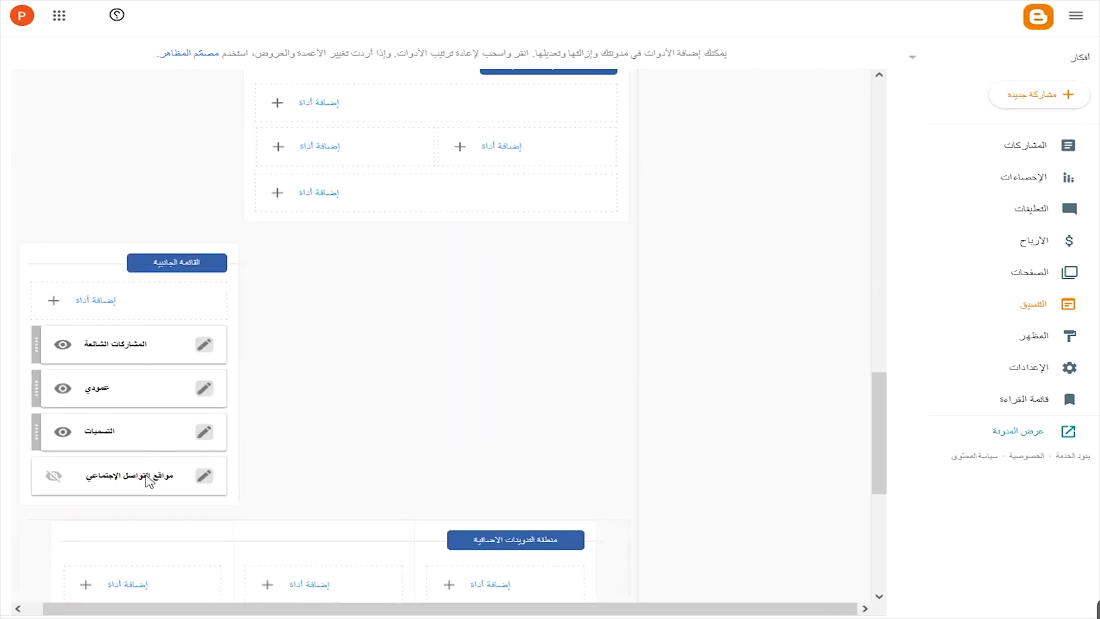
{"action": "scroll", "coordinate": [148, 480], "scroll_direction": "down", "scroll_amount": 4}
{"action": "scroll", "coordinate": [363, 455], "scroll_direction": "down", "scroll_amount": 3}
{"action": "scroll", "coordinate": [536, 511], "scroll_direction": "up", "scroll_amount": 13}
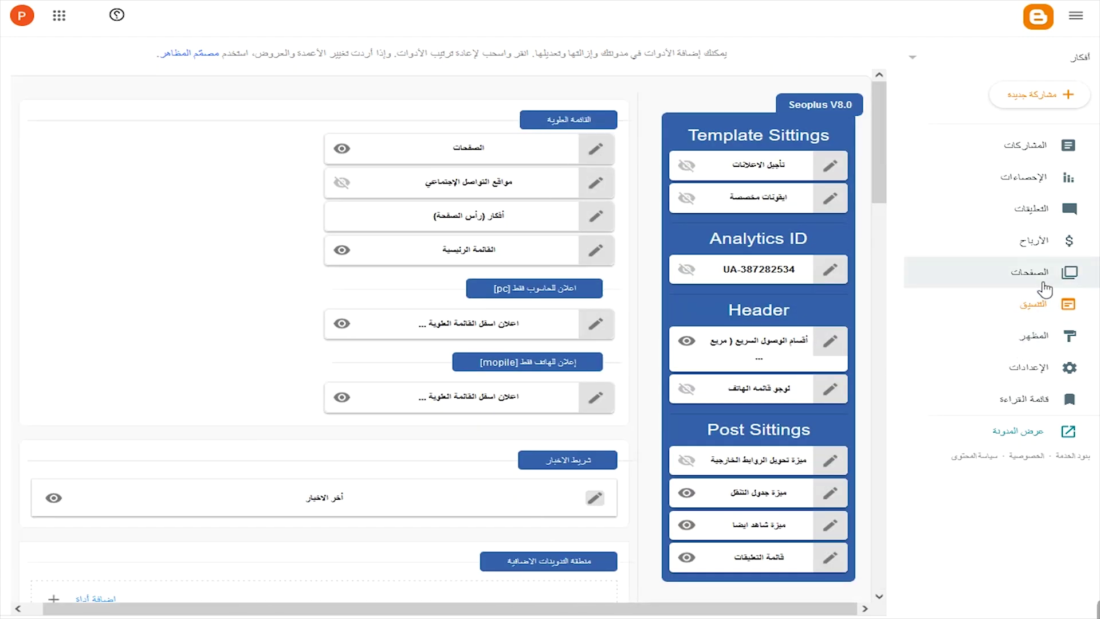
{"action": "key", "text": "F4"}
{"action": "key", "text": "F4"}
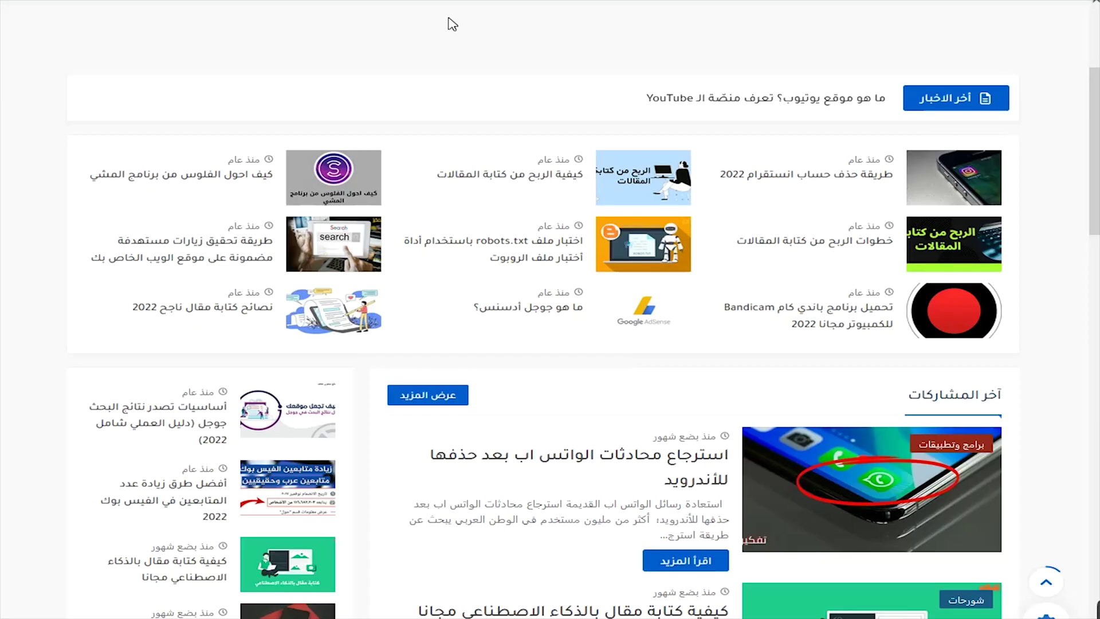
Examine the live blog's homepage from the header links and menu down to the labels list and footer sections
{"action": "scroll", "coordinate": [405, 233], "scroll_direction": "up", "scroll_amount": 4}
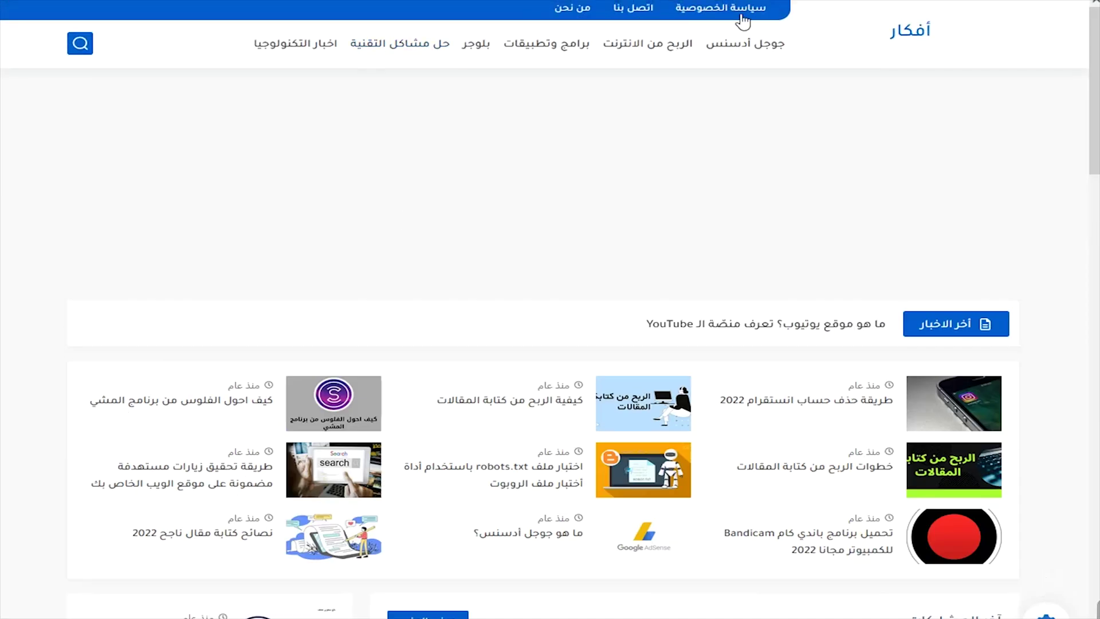
{"action": "key", "text": "F4"}
{"action": "key", "text": "F4"}
{"action": "key", "text": "F4"}
{"action": "key", "text": "F4"}
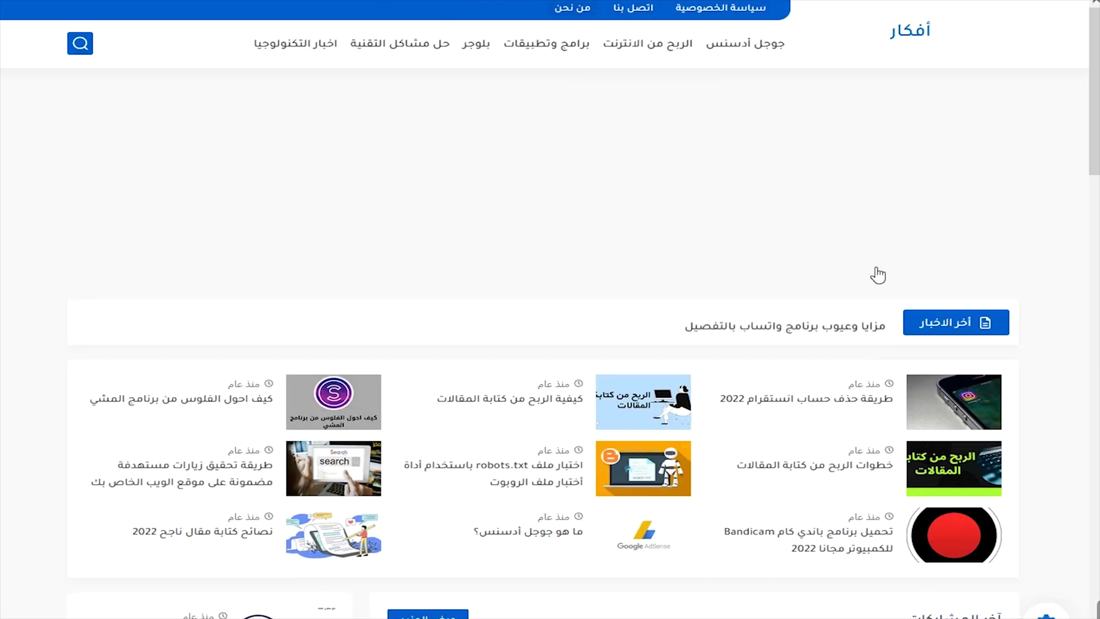
{"action": "scroll", "coordinate": [875, 273], "scroll_direction": "down", "scroll_amount": 10}
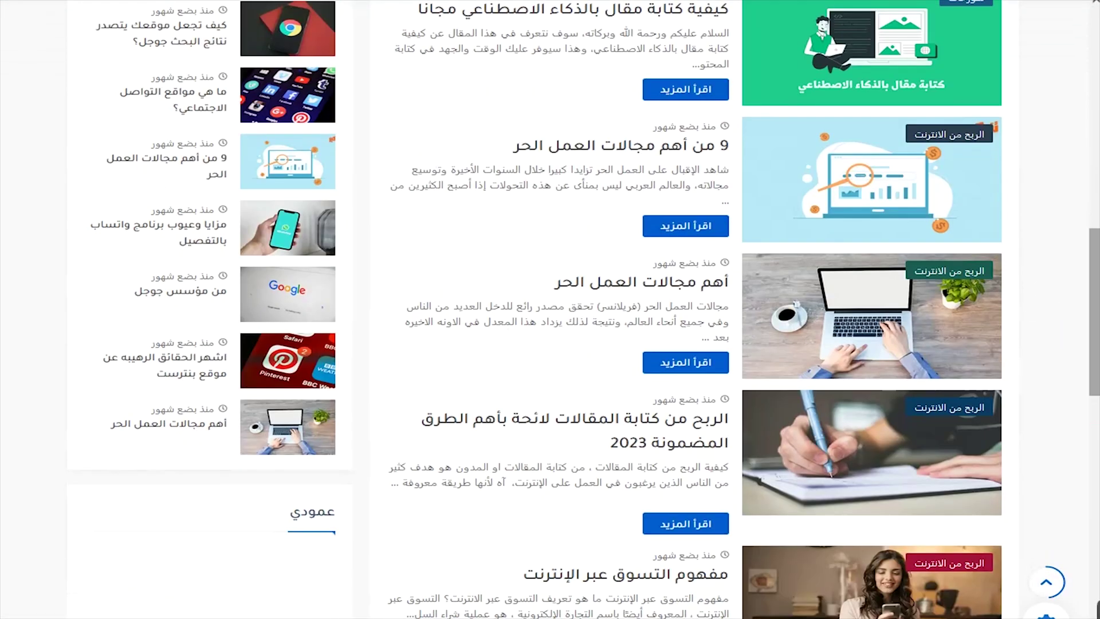
{"action": "scroll", "coordinate": [1091, 609], "scroll_direction": "down", "scroll_amount": 10}
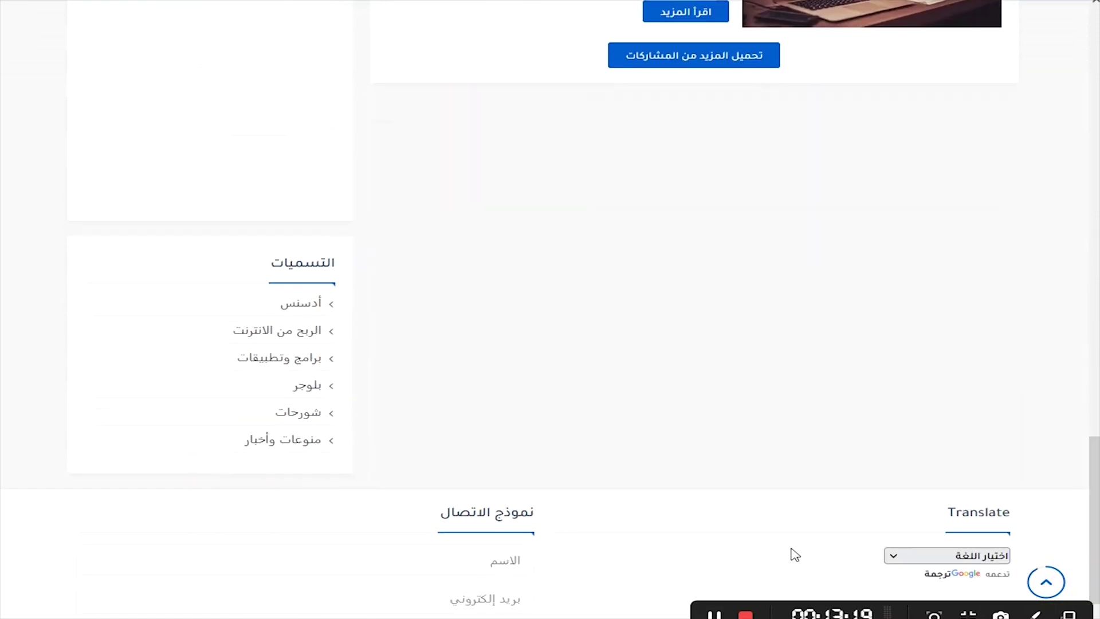
Switch to AdSense, check the ad and ads.txt status of tafkir8.blogspot.com in the sites list, and open the ads page
{"action": "key", "text": "ctrl+Tab"}
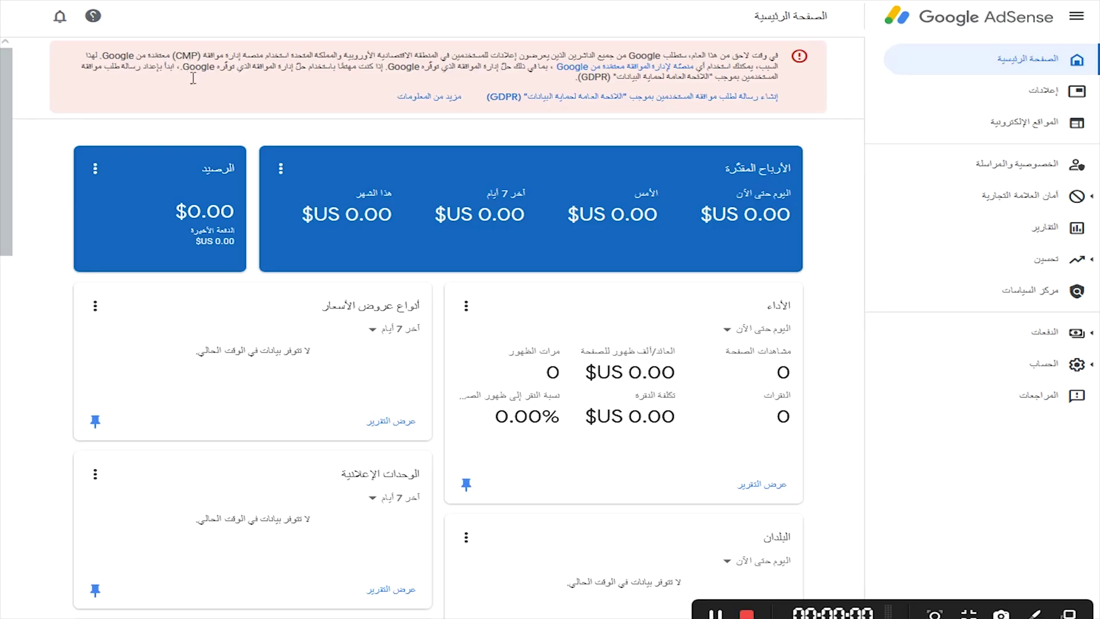
{"action": "key", "text": "ctrl+Tab"}
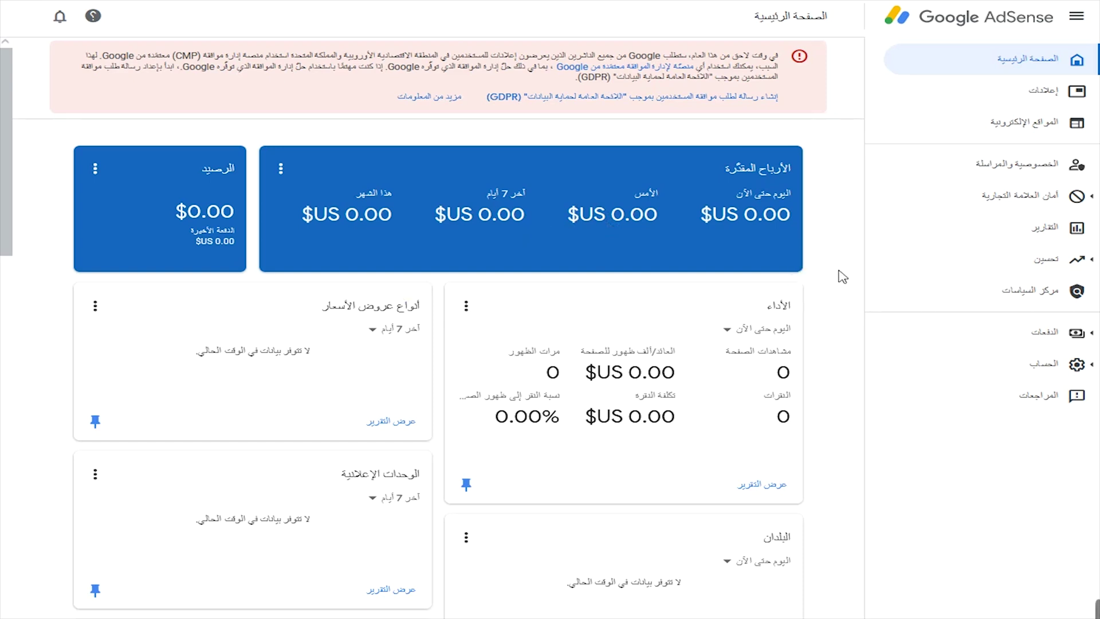
{"action": "left_click", "coordinate": [987, 128]}
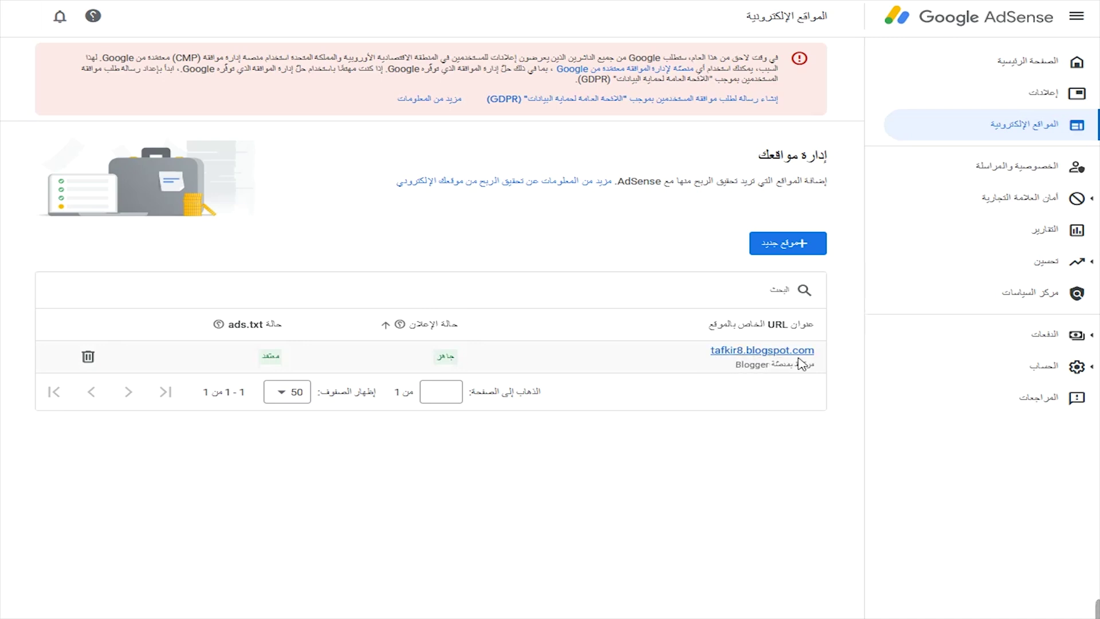
{"action": "left_click_drag", "start_coordinate": [821, 350], "coordinate": [690, 352]}
{"action": "left_click_drag", "start_coordinate": [584, 352], "coordinate": [239, 361]}
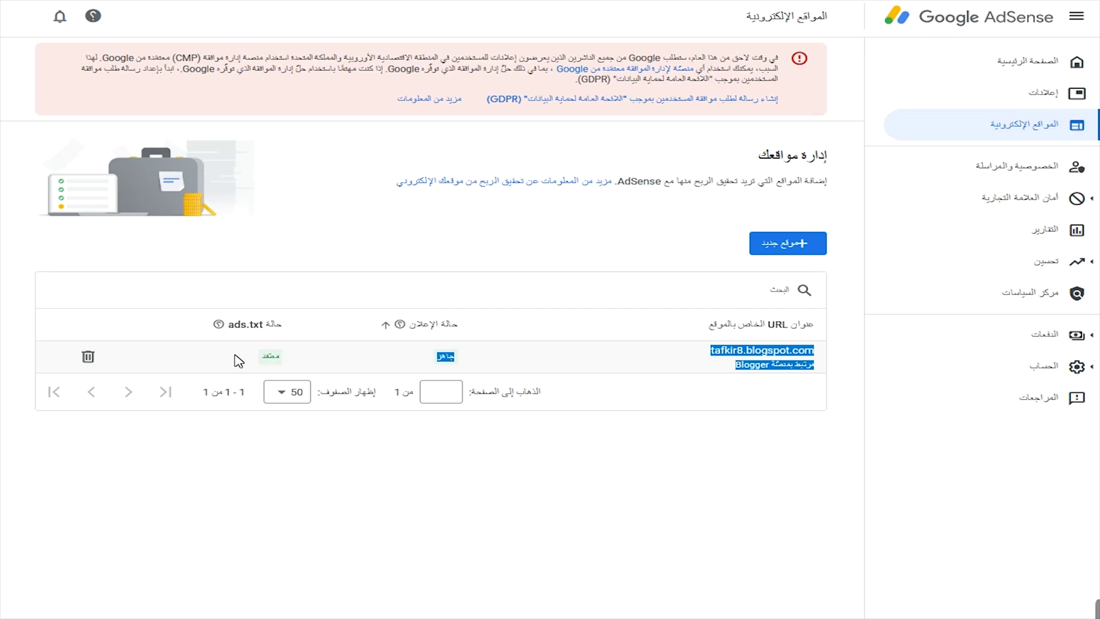
{"action": "left_click", "coordinate": [239, 361]}
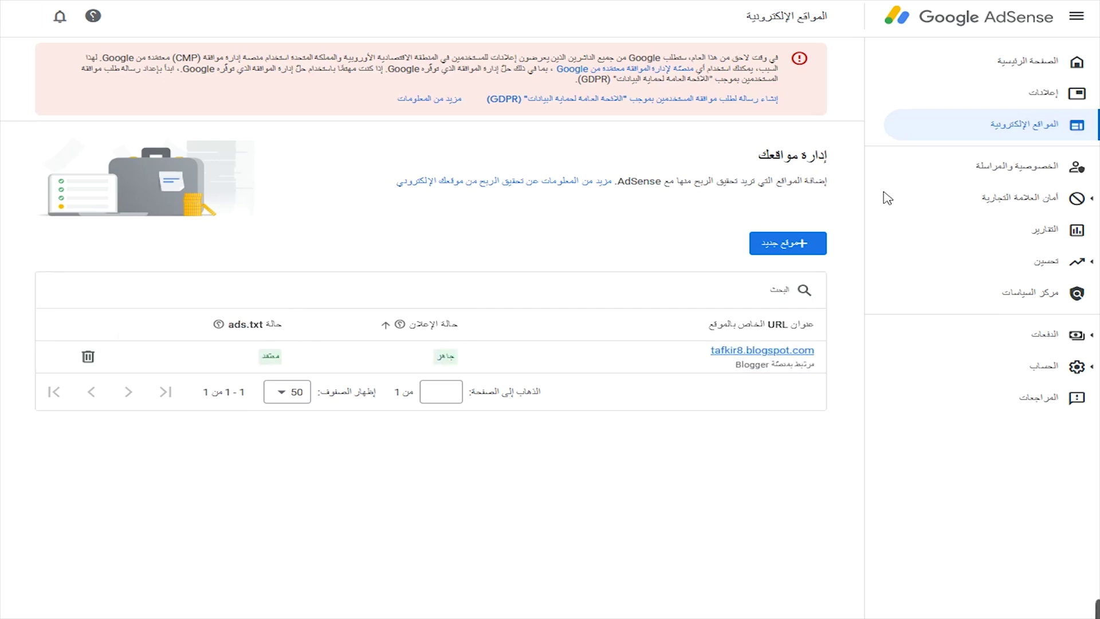
{"action": "left_click", "coordinate": [1029, 102]}
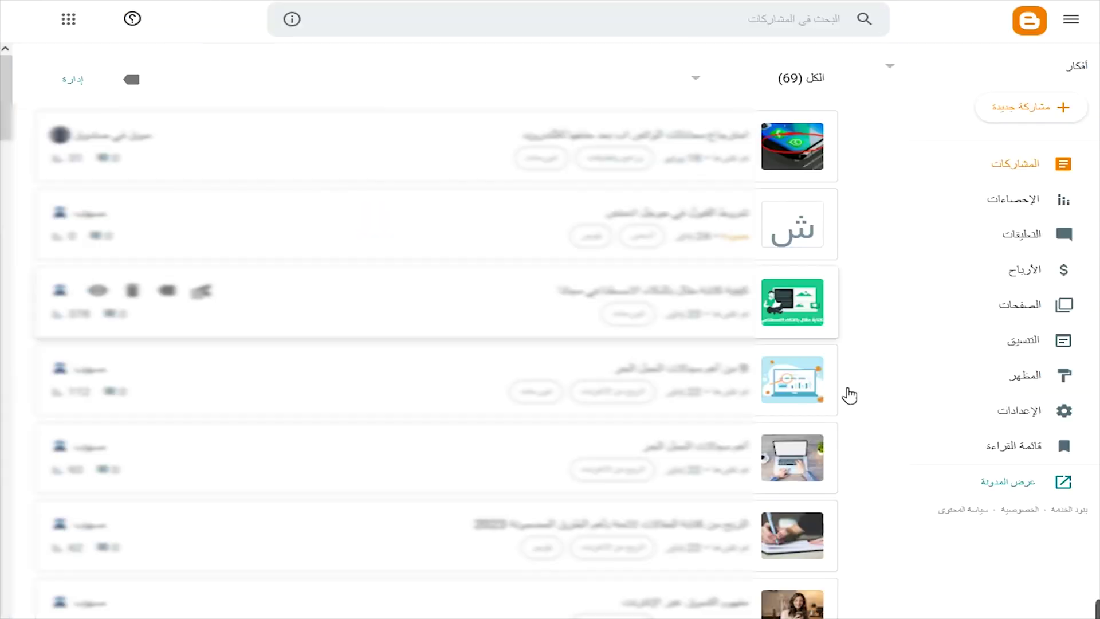
Switch to Blogger, open the blog's layout, and open the HTML/JavaScript gadget below the news ticker for editing
{"action": "left_click", "coordinate": [1023, 353]}
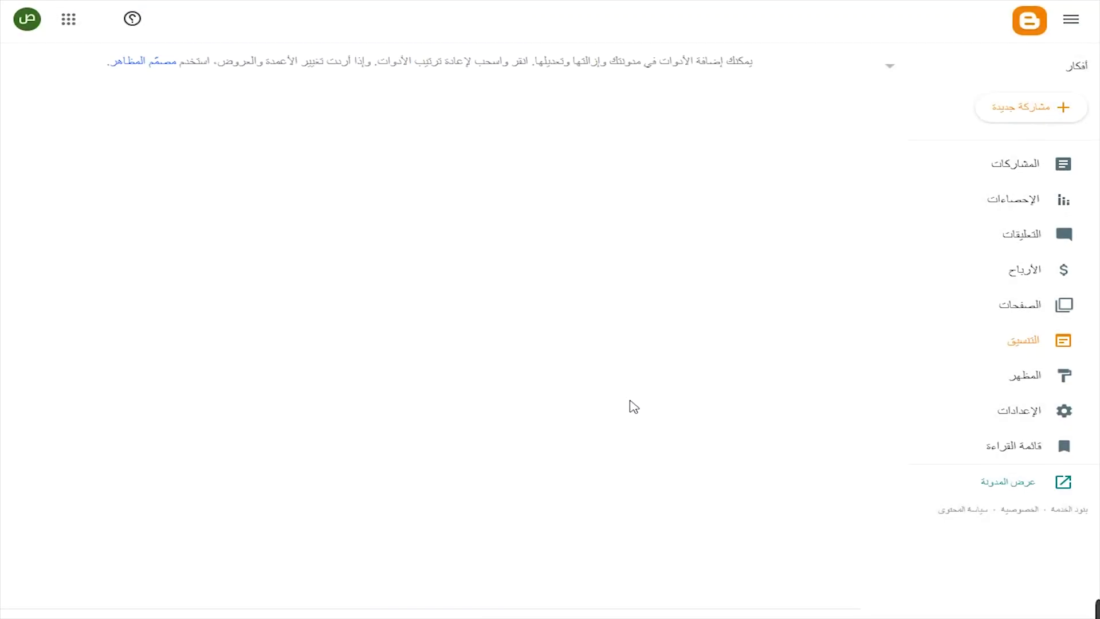
{"action": "scroll", "coordinate": [515, 355], "scroll_direction": "down", "scroll_amount": 7}
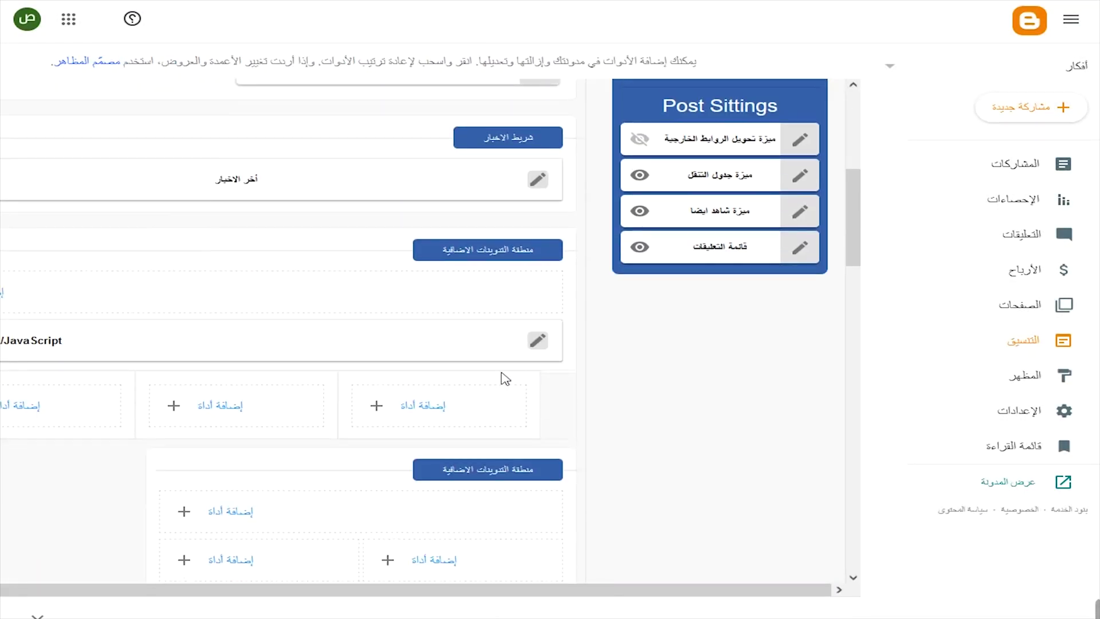
{"action": "scroll", "coordinate": [504, 381], "scroll_direction": "down", "scroll_amount": 1}
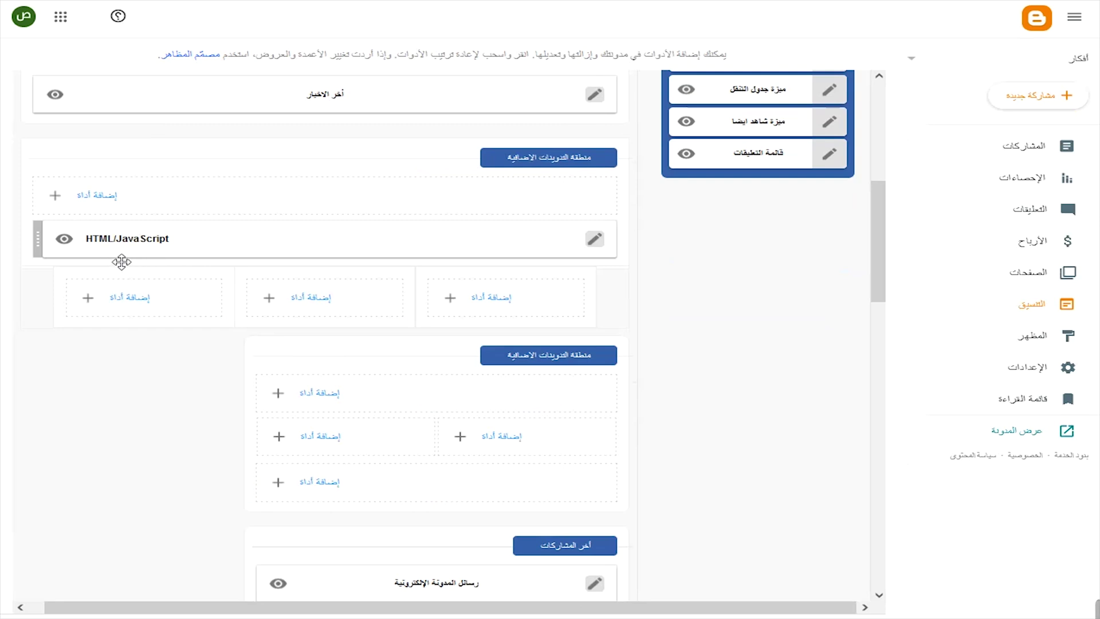
{"action": "left_click", "coordinate": [595, 239]}
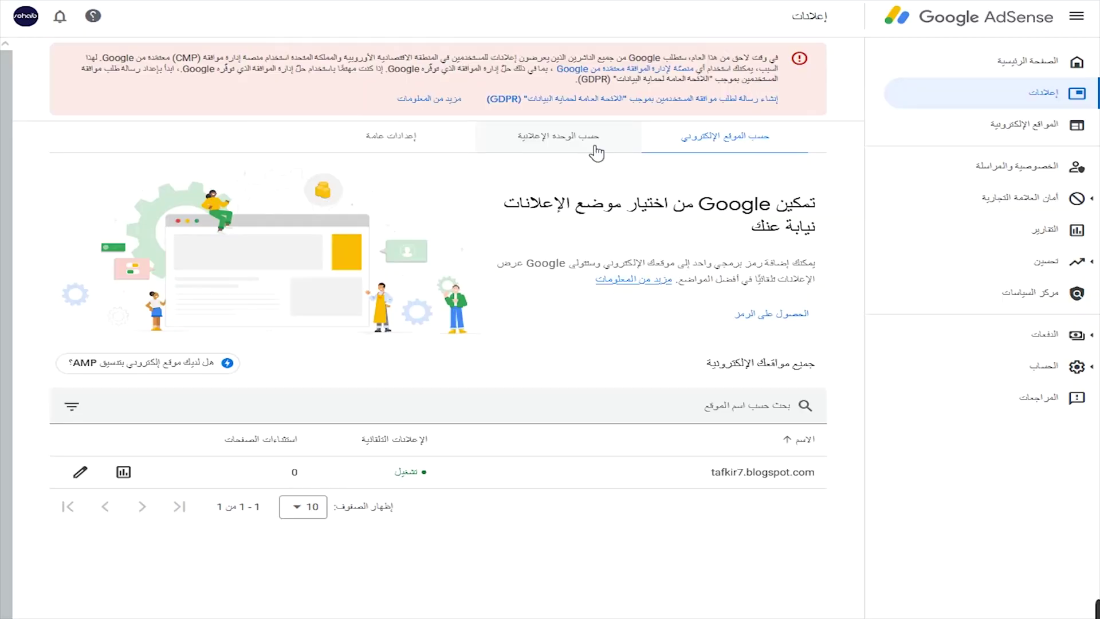
Start a new display ad unit in AdSense and examine its size options and its square, horizontal and vertical previews
{"action": "left_click", "coordinate": [585, 150]}
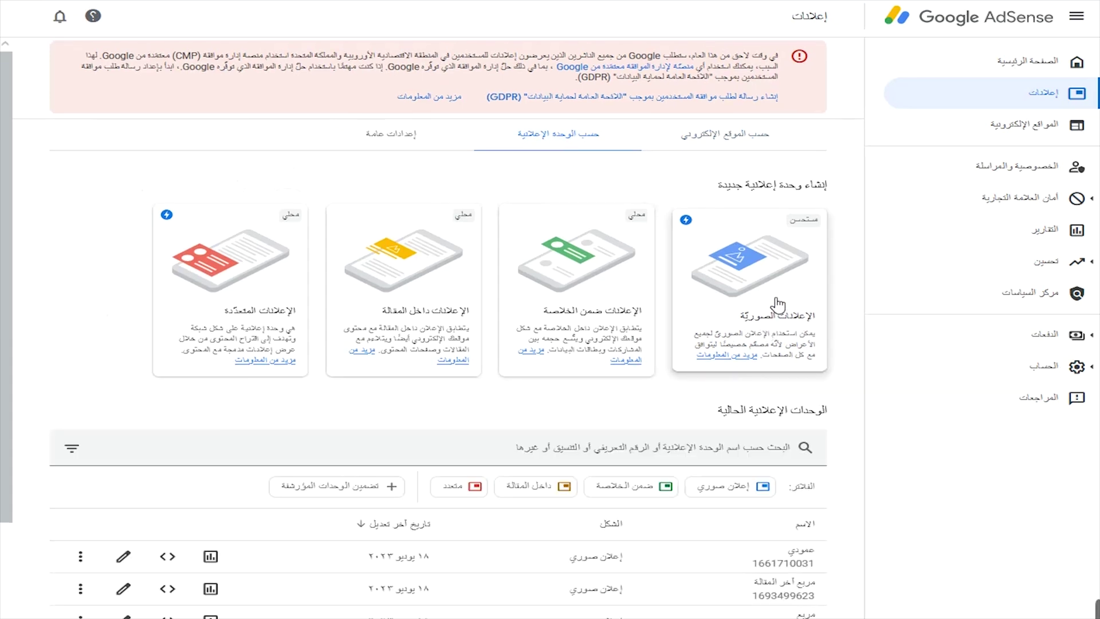
{"action": "left_click", "coordinate": [792, 318]}
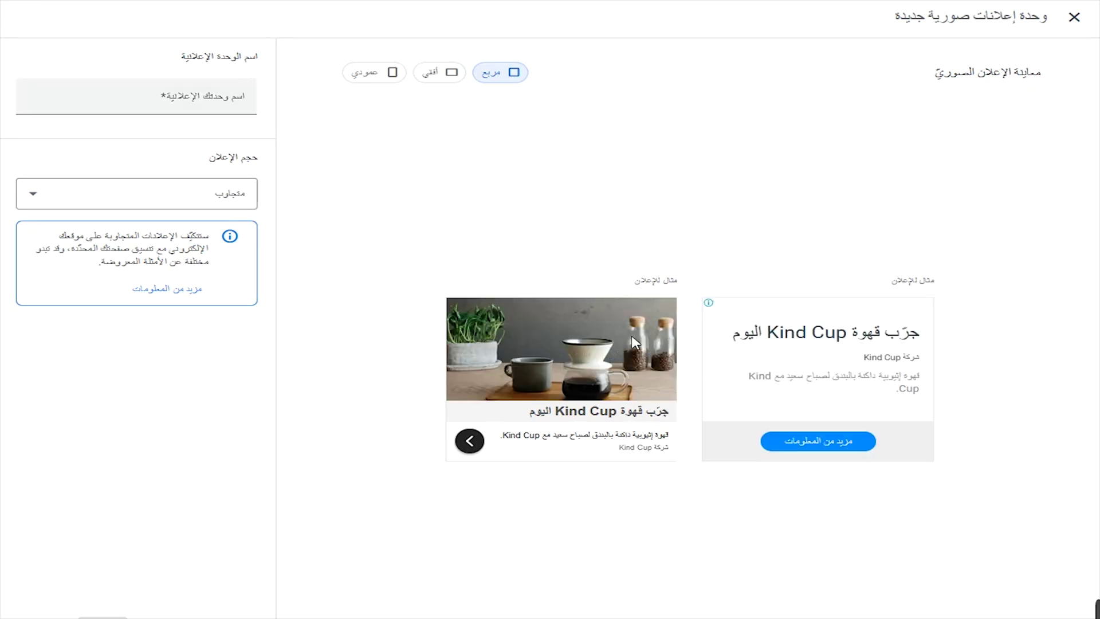
{"action": "left_click", "coordinate": [252, 195]}
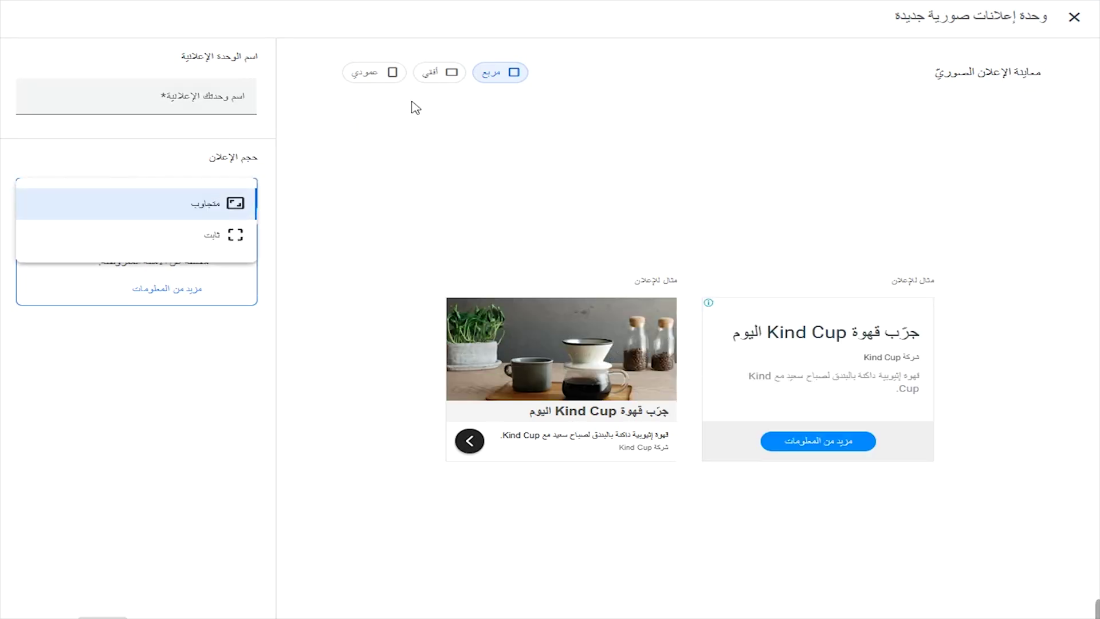
{"action": "left_click", "coordinate": [229, 240]}
{"action": "left_click", "coordinate": [239, 202]}
{"action": "left_click", "coordinate": [250, 201]}
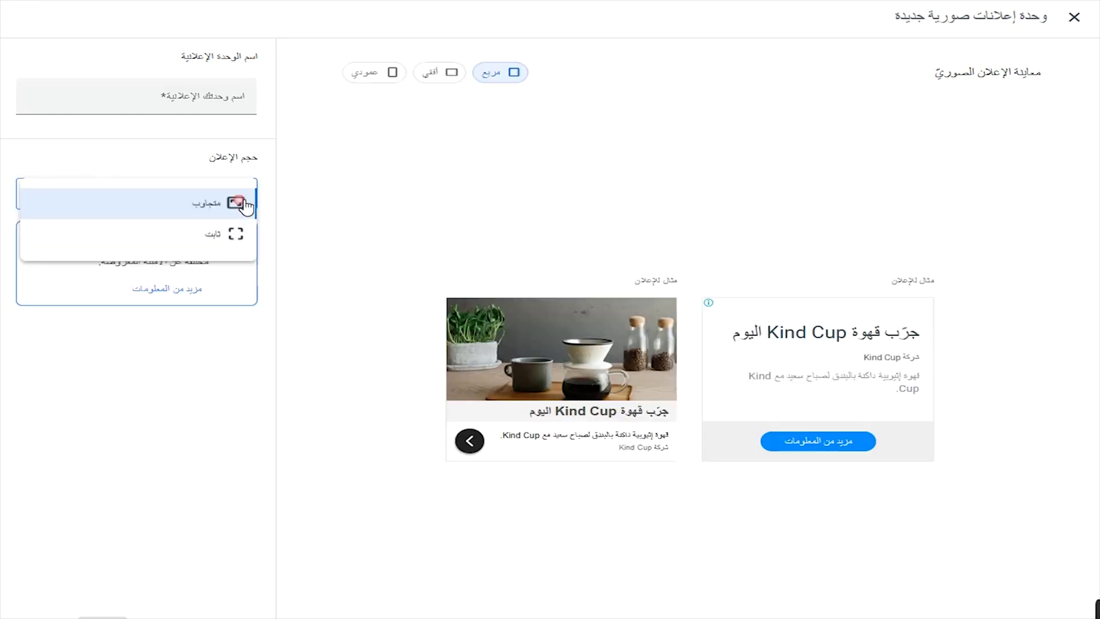
{"action": "left_click", "coordinate": [440, 78]}
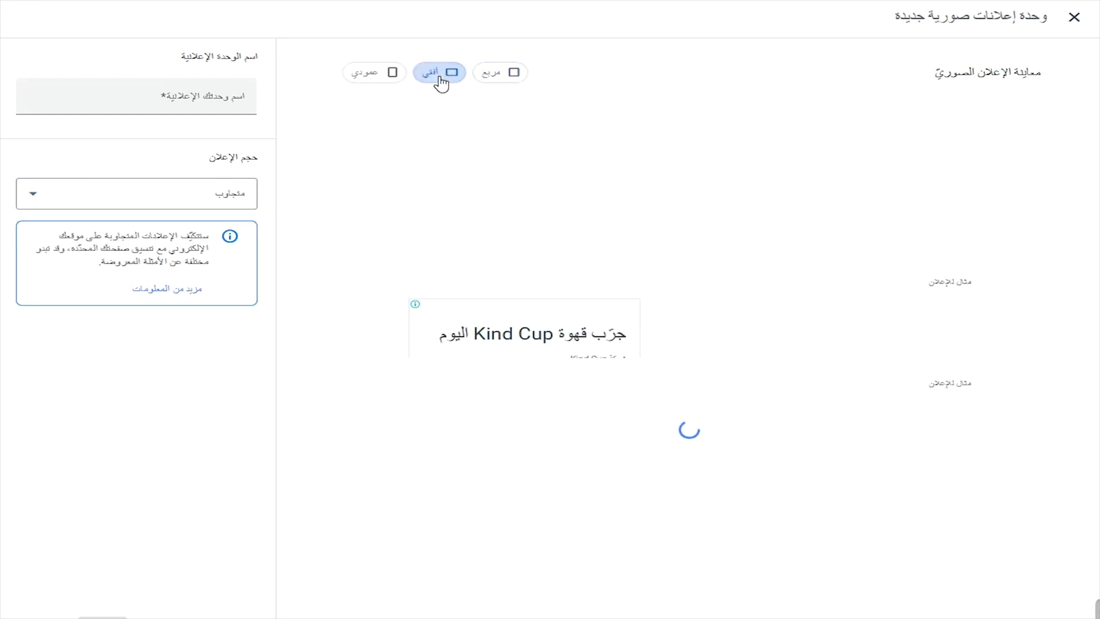
{"action": "left_click", "coordinate": [394, 75]}
{"action": "left_click", "coordinate": [509, 74]}
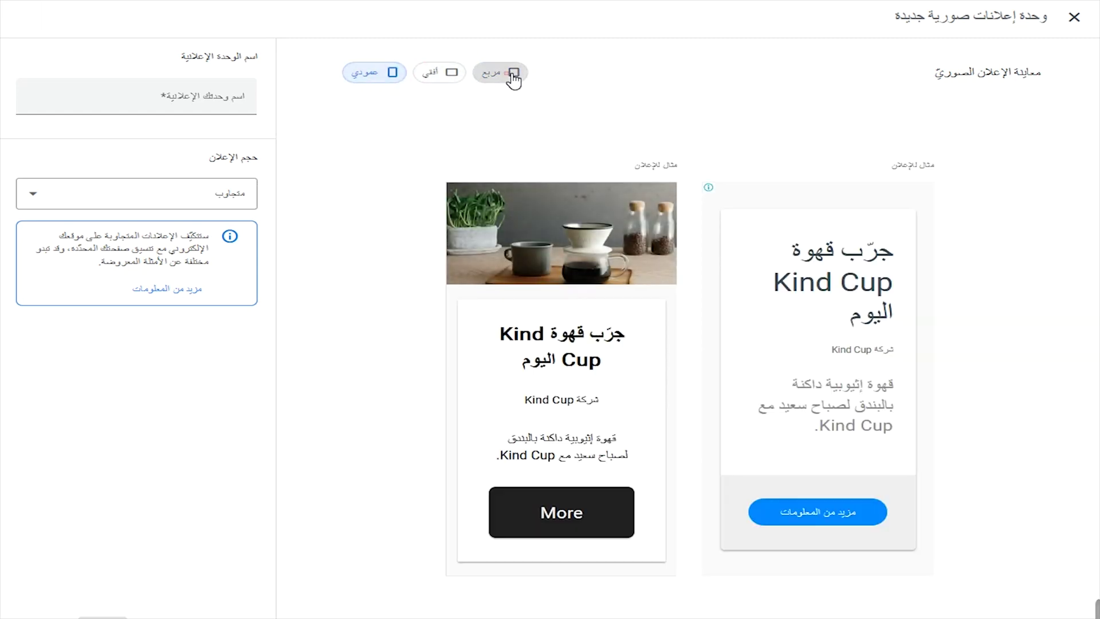
{"action": "left_click", "coordinate": [440, 75]}
{"action": "left_click", "coordinate": [379, 84]}
{"action": "left_click", "coordinate": [177, 97]}
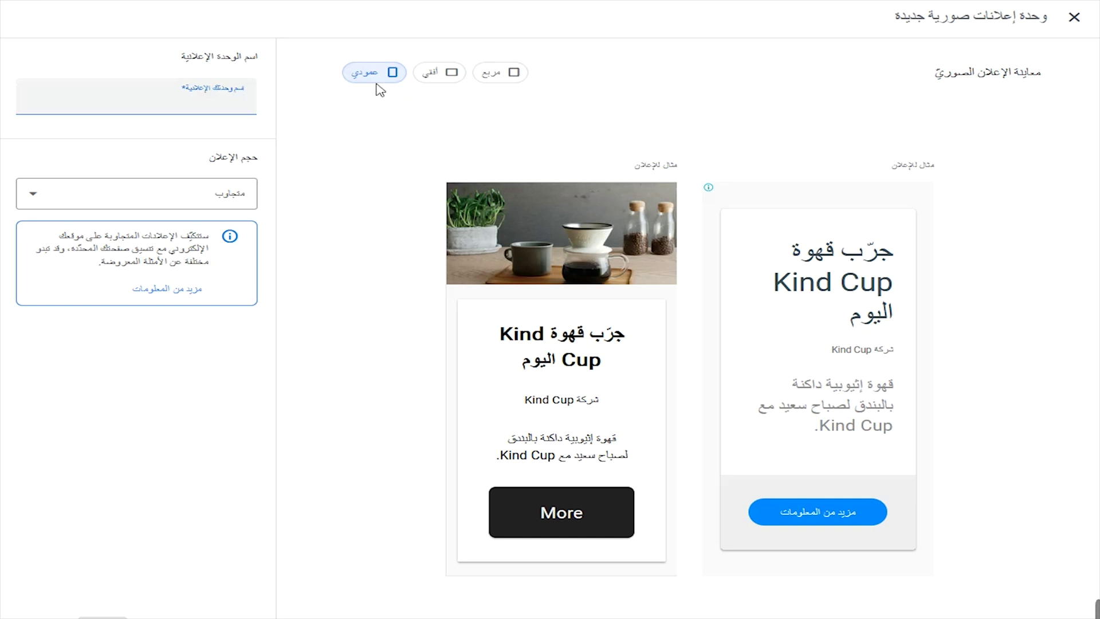
Preview the horizontal ad format and enter "افقي" as the ad unit name, then leave without creating the unit
{"action": "left_click", "coordinate": [438, 74]}
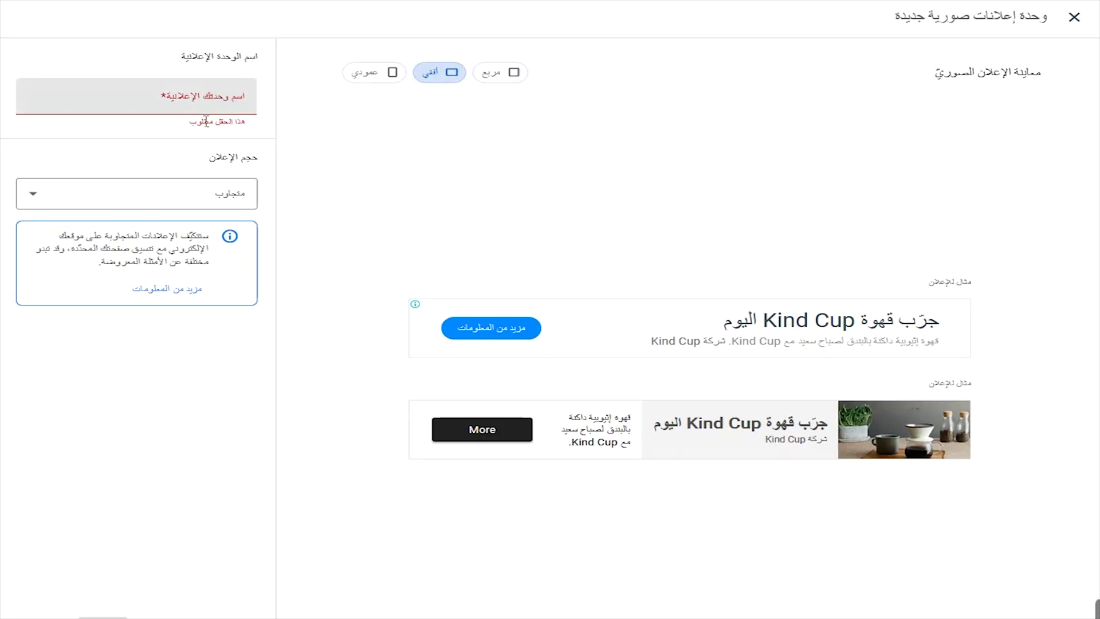
{"action": "type", "text": "hghdfg"}
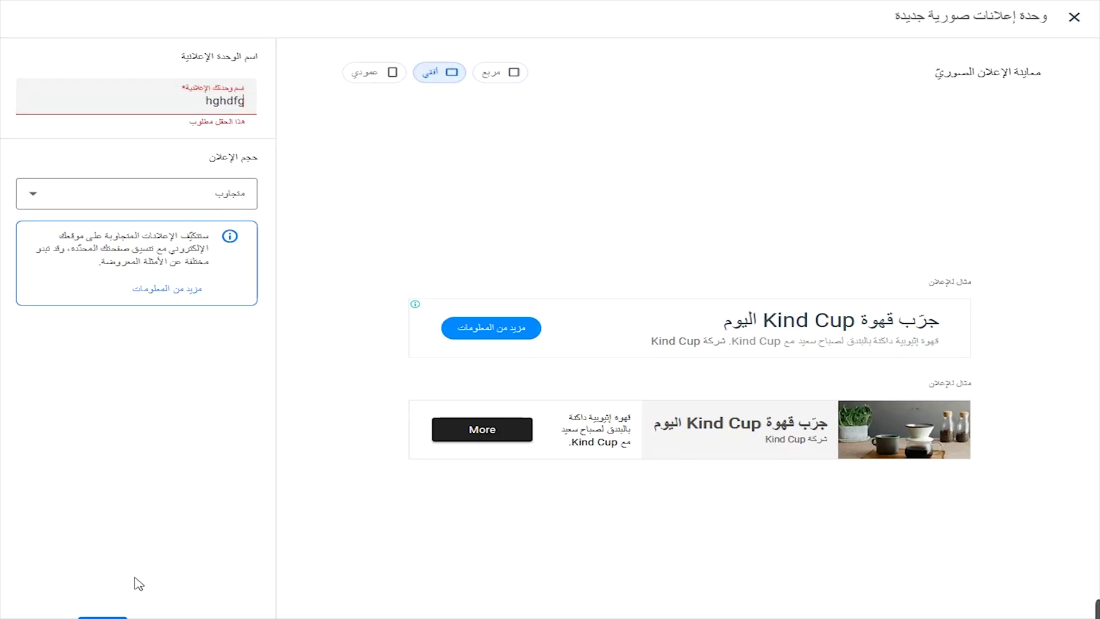
{"action": "double_click", "coordinate": [234, 102]}
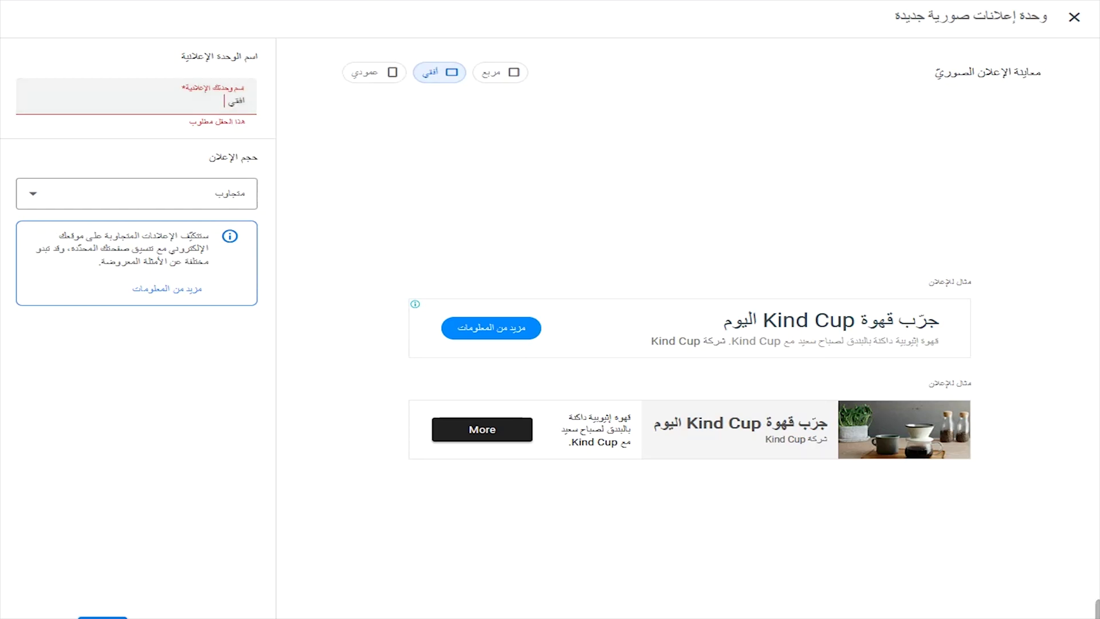
{"action": "key", "text": "Escape"}
Get the HTML code of the existing display ad unit "هيدر" and copy it
{"action": "scroll", "coordinate": [334, 314], "scroll_direction": "down", "scroll_amount": 2}
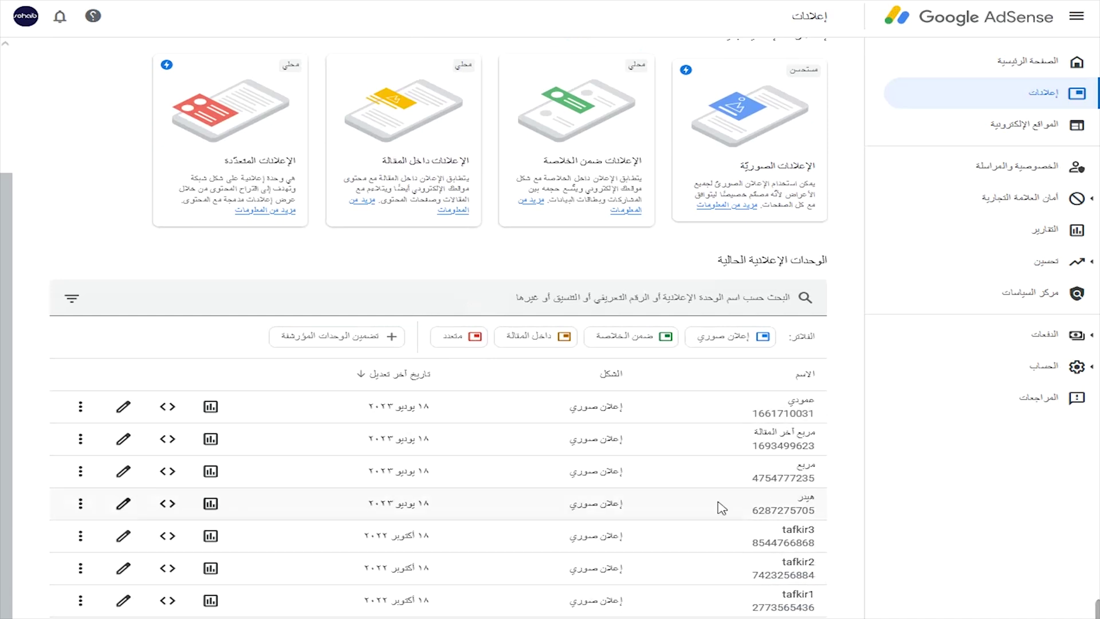
{"action": "left_click", "coordinate": [167, 503]}
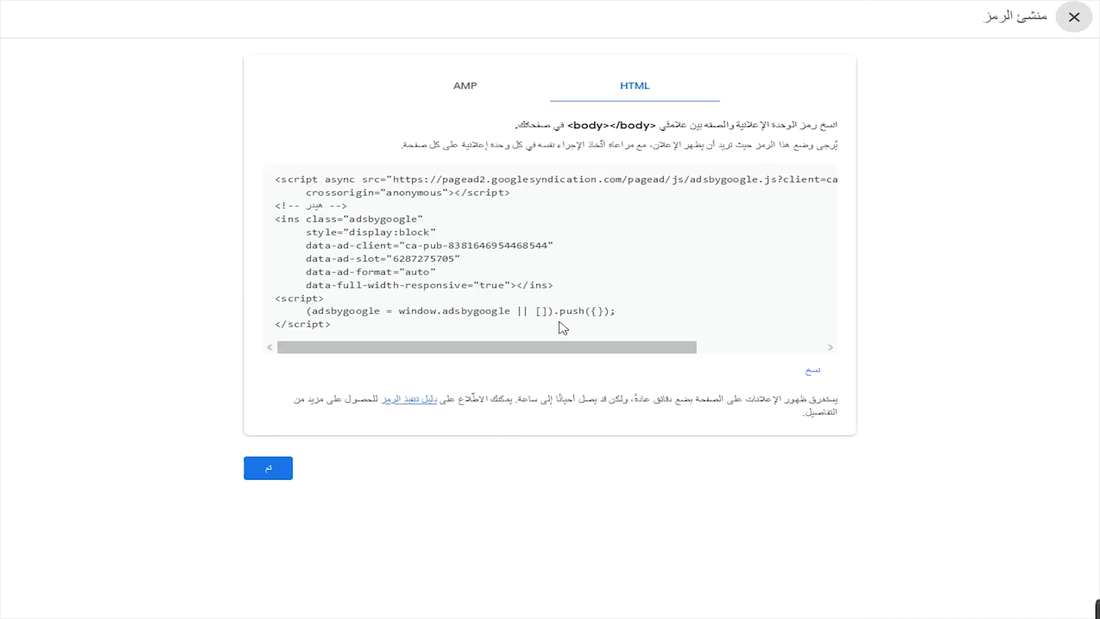
{"action": "left_click", "coordinate": [813, 371]}
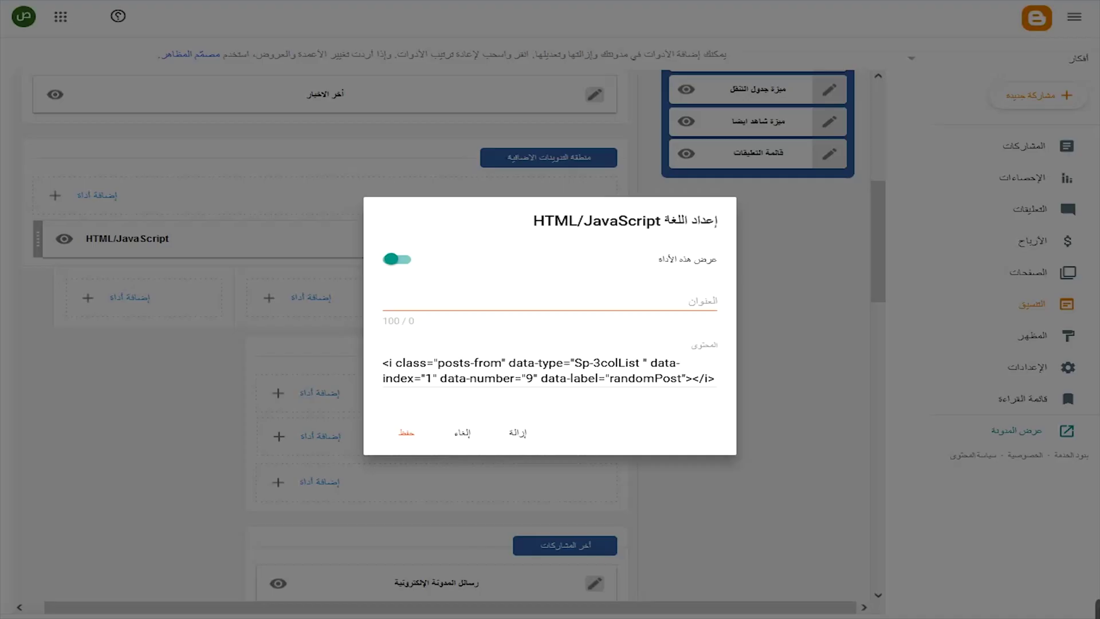
Try replacing the content of Blogger's HTML/JavaScript gadget with the copied ad code, then cancel the edit and close the reopened gadget
{"action": "triple_click", "coordinate": [495, 375]}
{"action": "key", "text": "ctrl+v"}
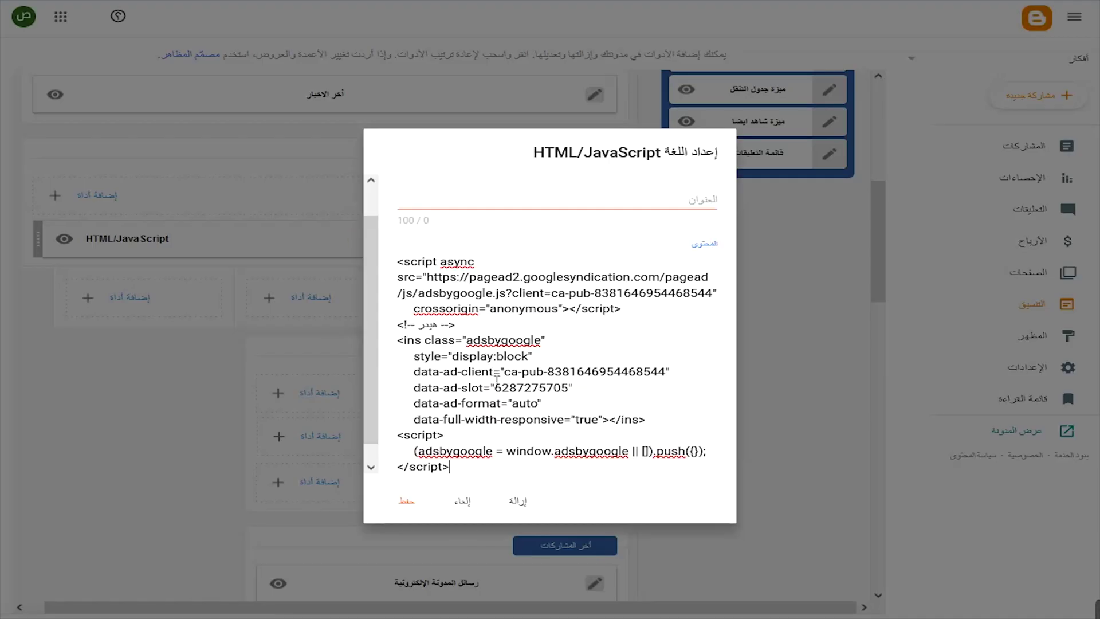
{"action": "scroll", "coordinate": [477, 334], "scroll_direction": "down", "scroll_amount": 1}
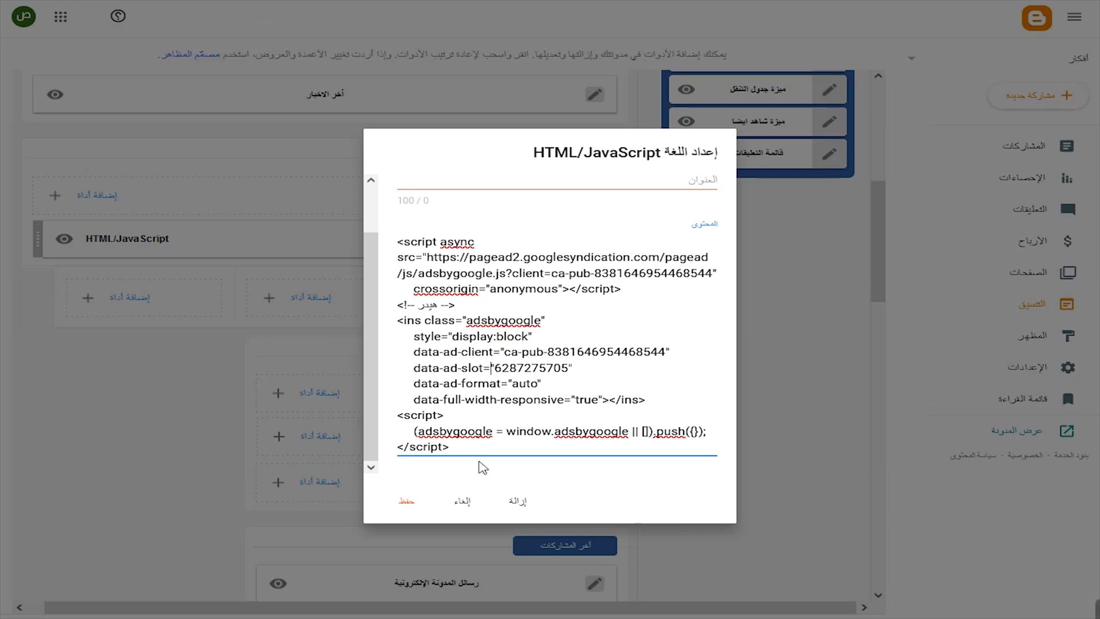
{"action": "left_click", "coordinate": [465, 501]}
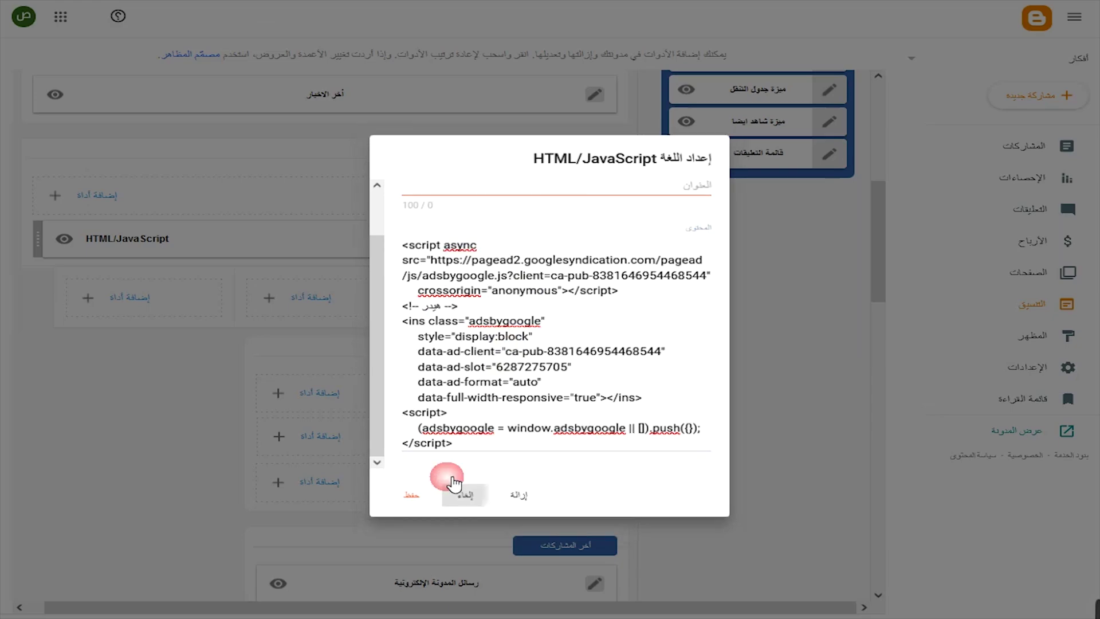
{"action": "left_click", "coordinate": [589, 244]}
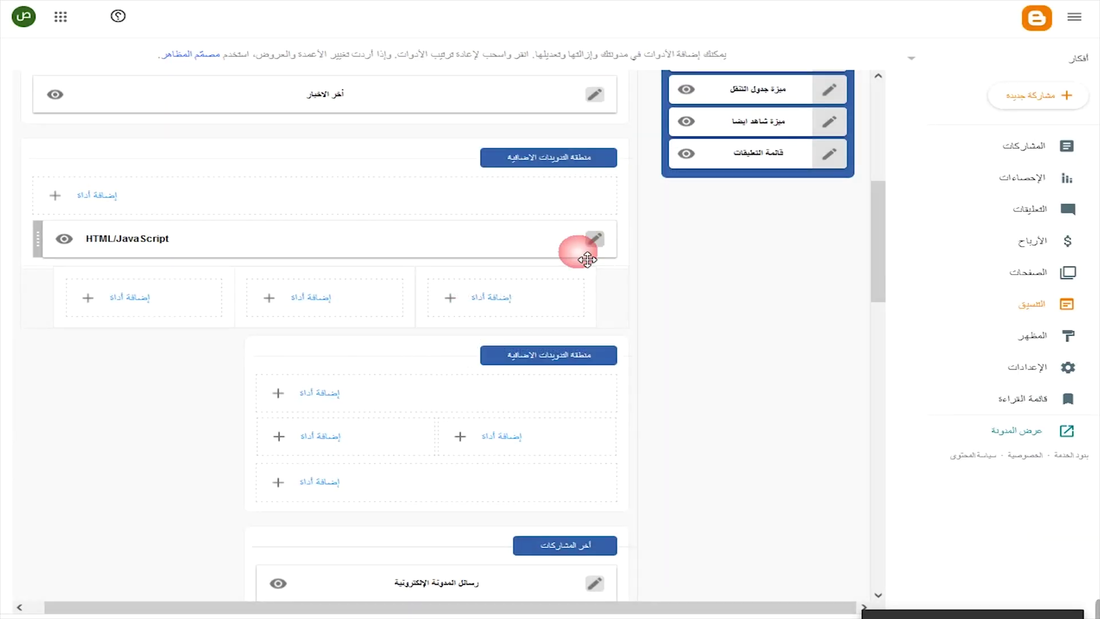
{"action": "left_click", "coordinate": [469, 440]}
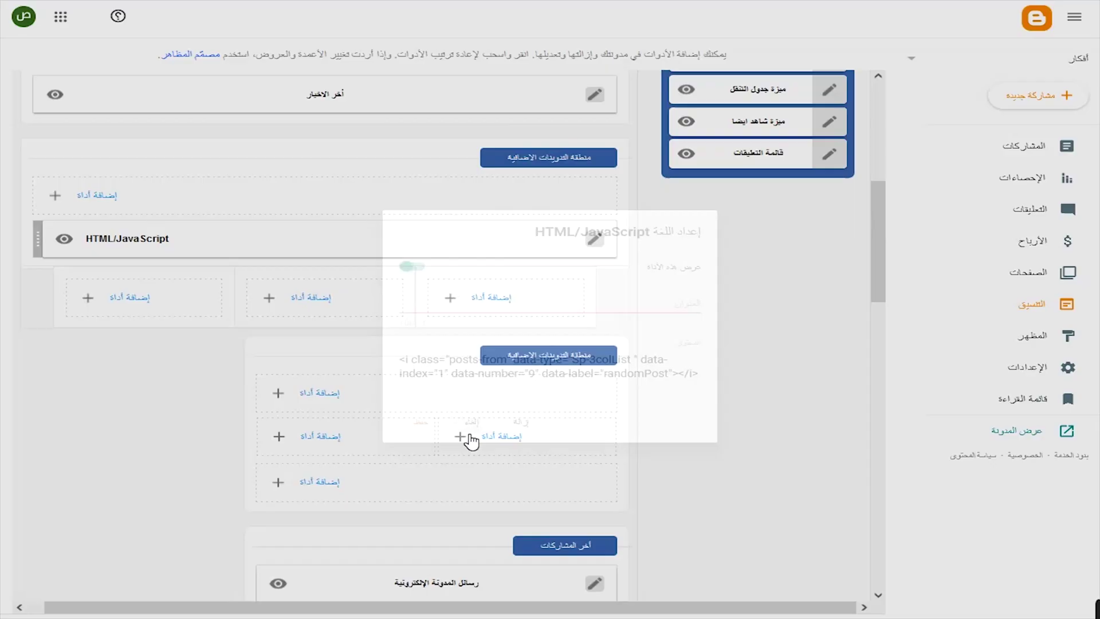
Open the live blog, view the ads on its homepage, and dismiss the banner ad below the header
{"action": "left_click", "coordinate": [1016, 431]}
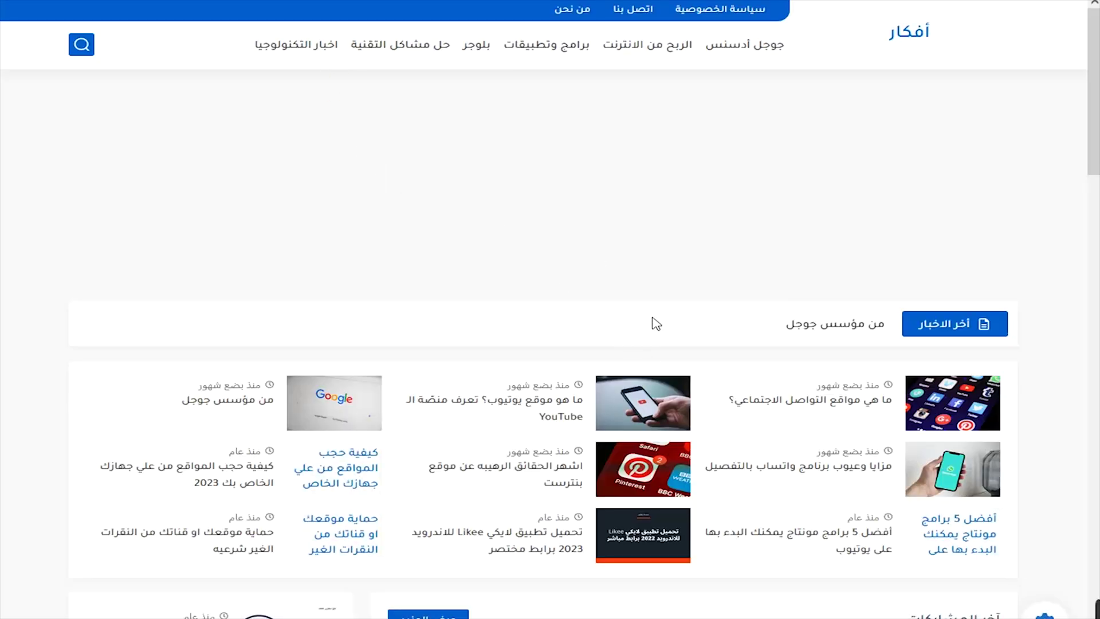
{"action": "scroll", "coordinate": [659, 356], "scroll_direction": "down", "scroll_amount": 4}
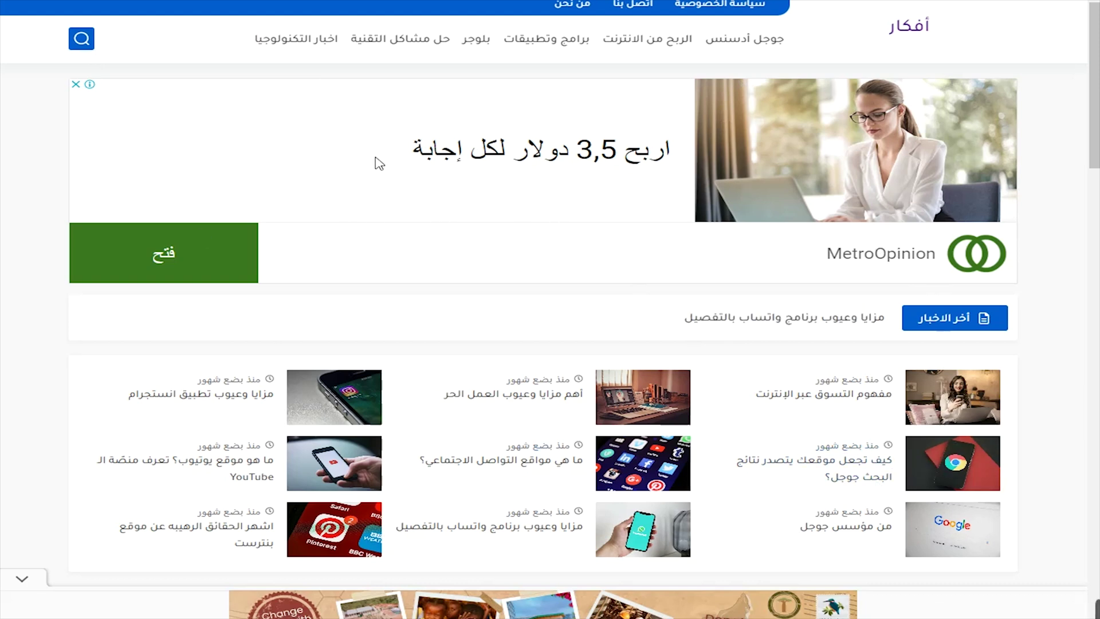
{"action": "left_click", "coordinate": [76, 84]}
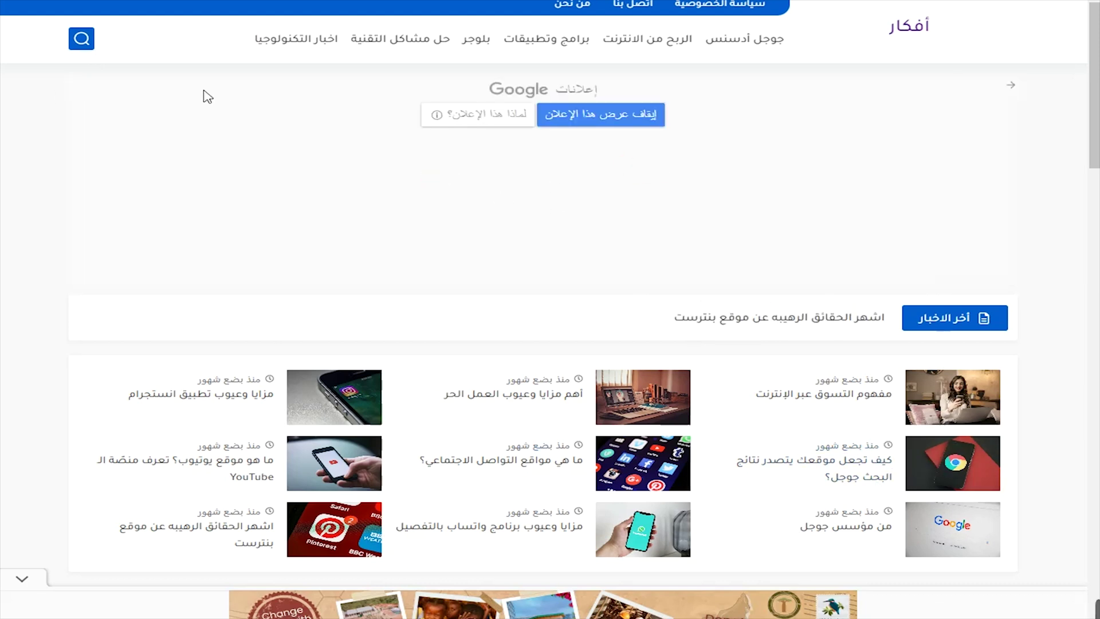
Examine the ad placements across the live blog's homepage, including the sidebar and the vertical ad under "عمودي"
{"action": "scroll", "coordinate": [437, 381], "scroll_direction": "down", "scroll_amount": 15}
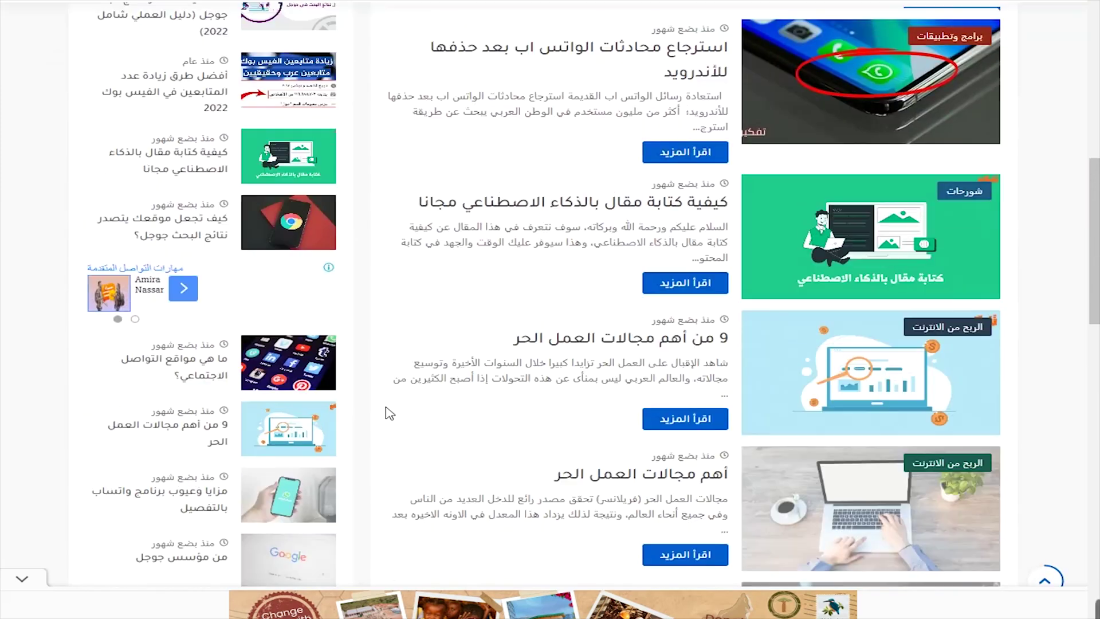
{"action": "scroll", "coordinate": [375, 428], "scroll_direction": "up", "scroll_amount": 2}
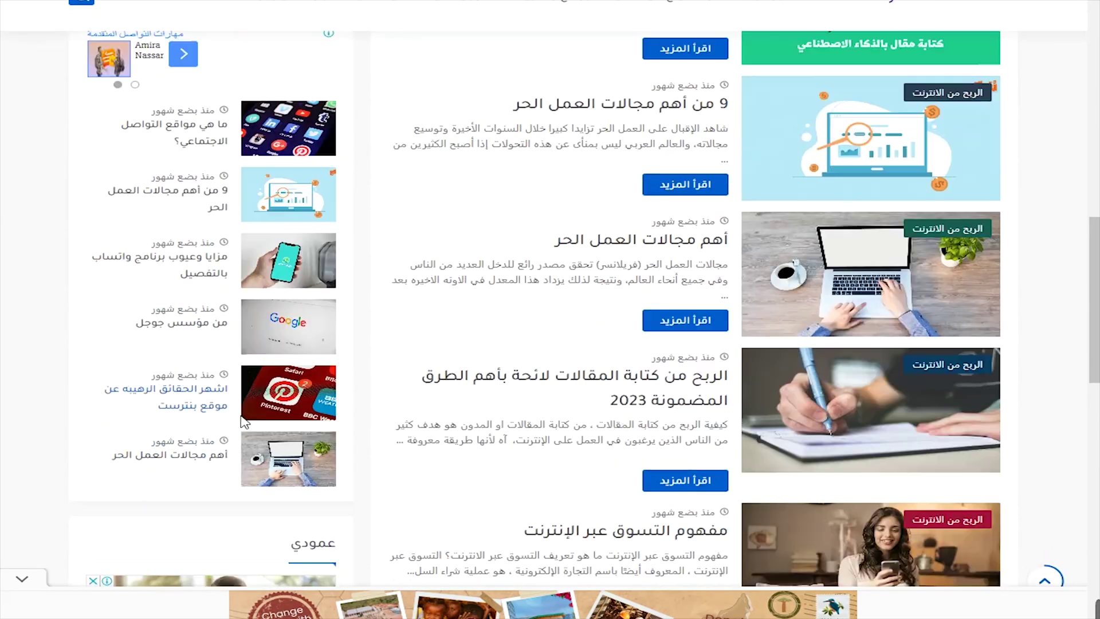
{"action": "scroll", "coordinate": [243, 421], "scroll_direction": "down", "scroll_amount": 7}
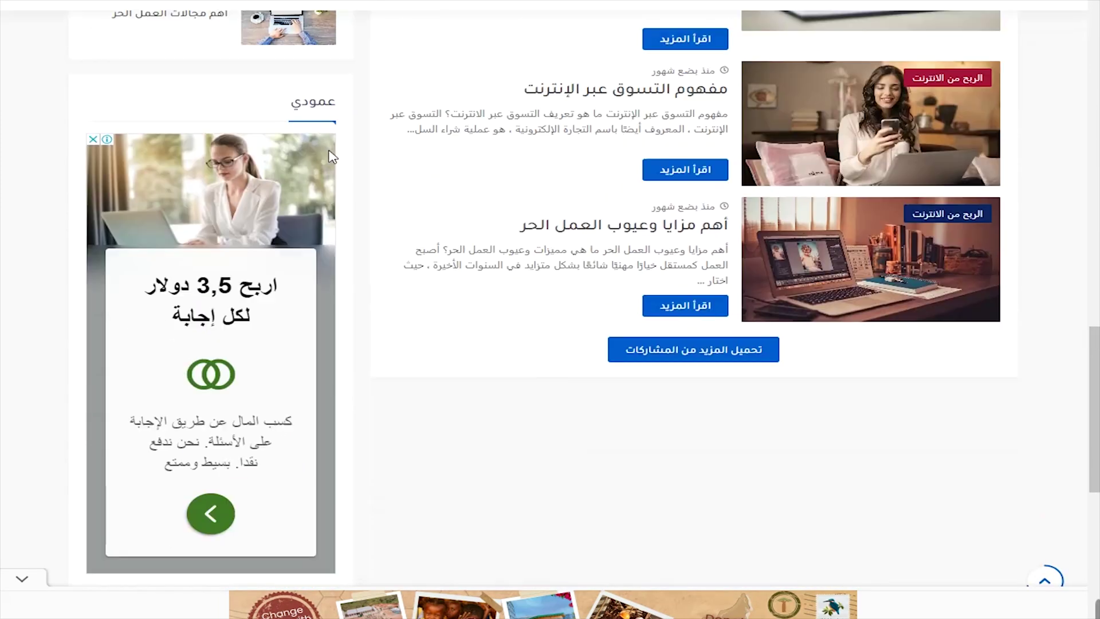
{"action": "scroll", "coordinate": [342, 164], "scroll_direction": "down", "scroll_amount": 8}
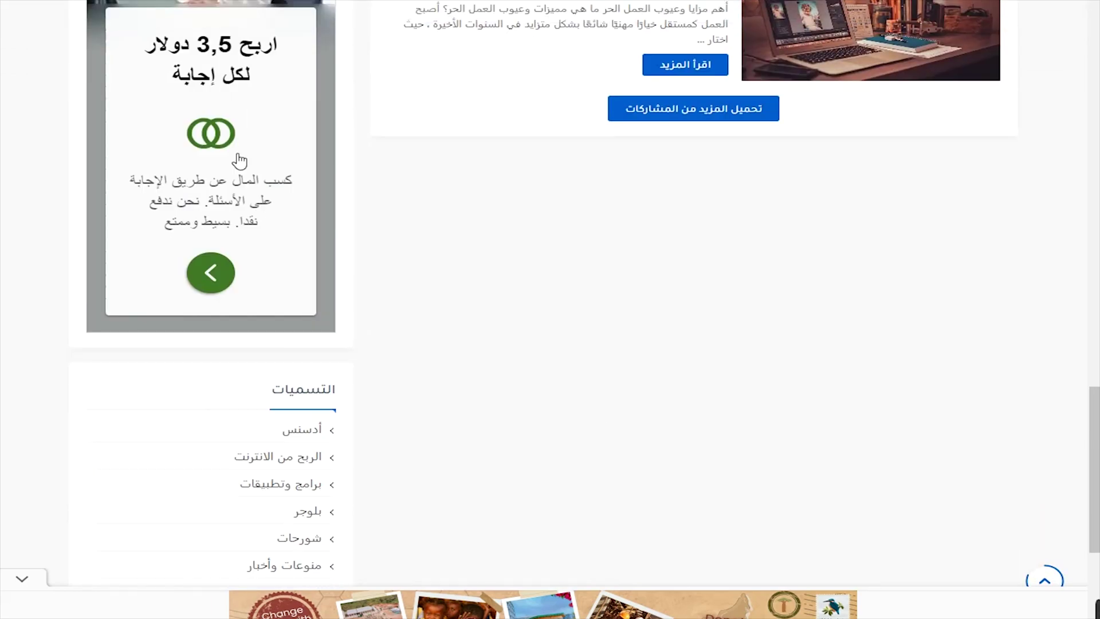
{"action": "scroll", "coordinate": [590, 366], "scroll_direction": "down", "scroll_amount": 3}
{"action": "scroll", "coordinate": [669, 374], "scroll_direction": "up", "scroll_amount": 14}
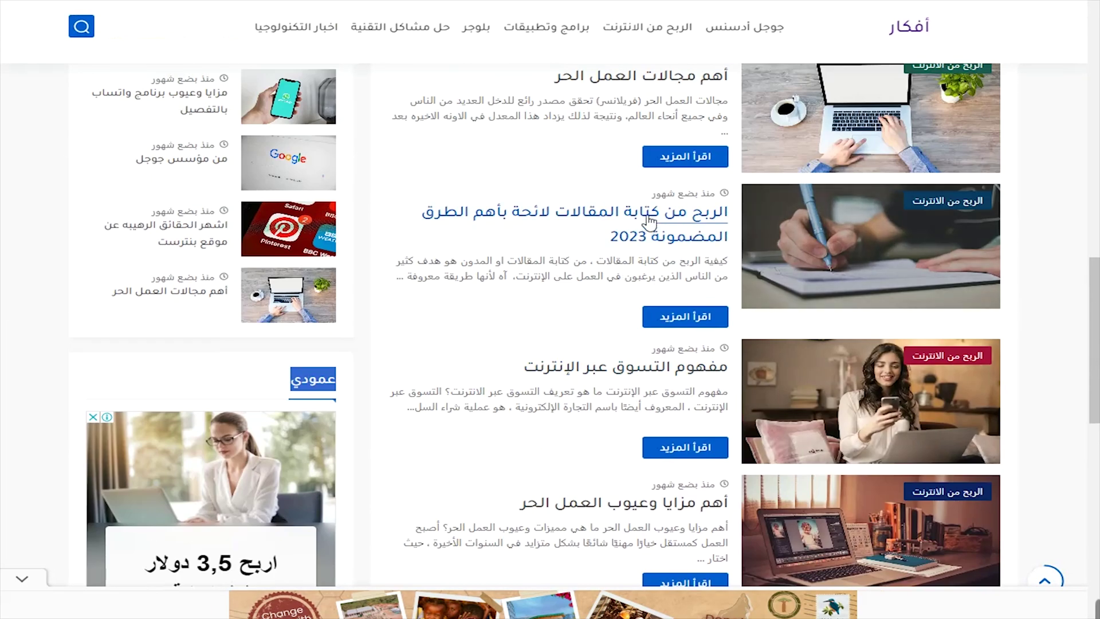
Open the article "الربح من كتابة المقالات لائحة بأهم الطرق المضمونة 2023", dismiss the full-page ad, and examine the ads within the article
{"action": "left_click", "coordinate": [649, 222]}
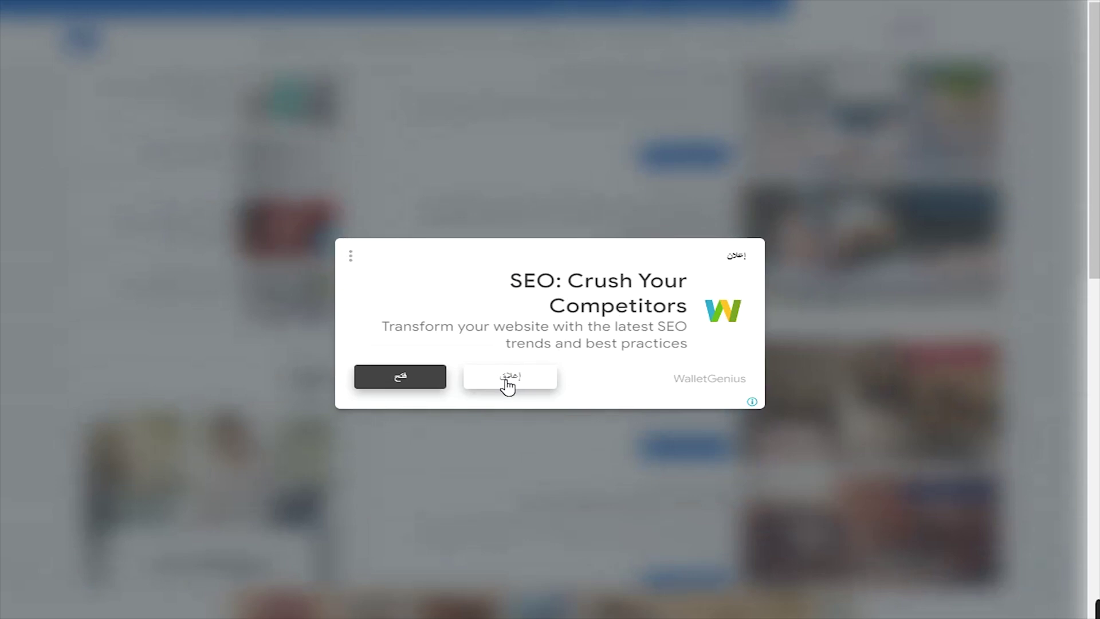
{"action": "left_click", "coordinate": [510, 376]}
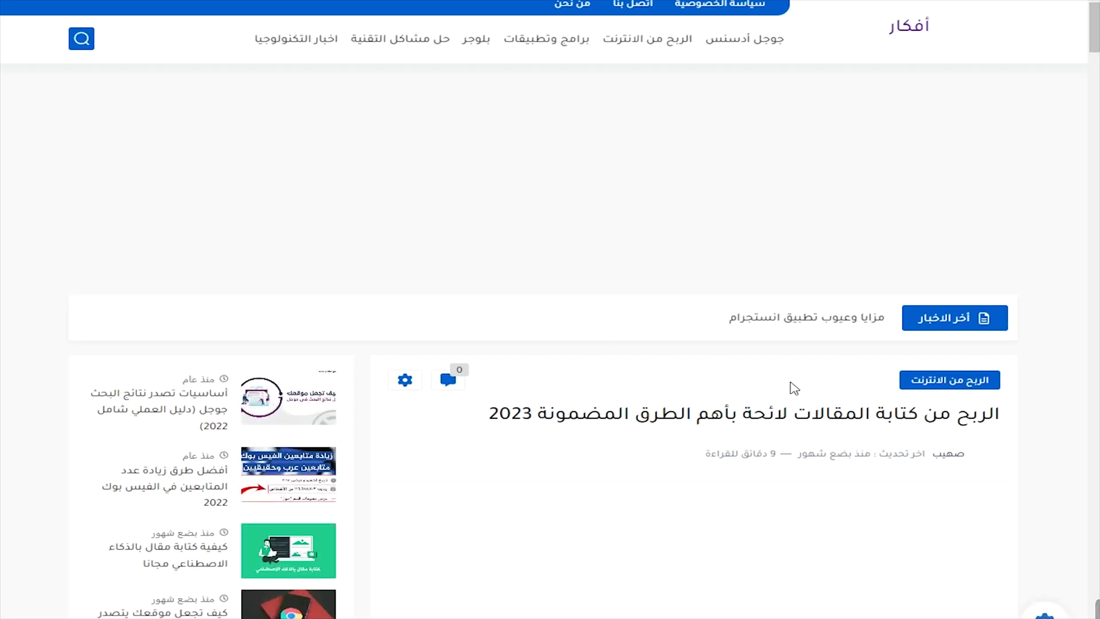
{"action": "scroll", "coordinate": [821, 386], "scroll_direction": "down", "scroll_amount": 5}
{"action": "scroll", "coordinate": [821, 387], "scroll_direction": "down", "scroll_amount": 13}
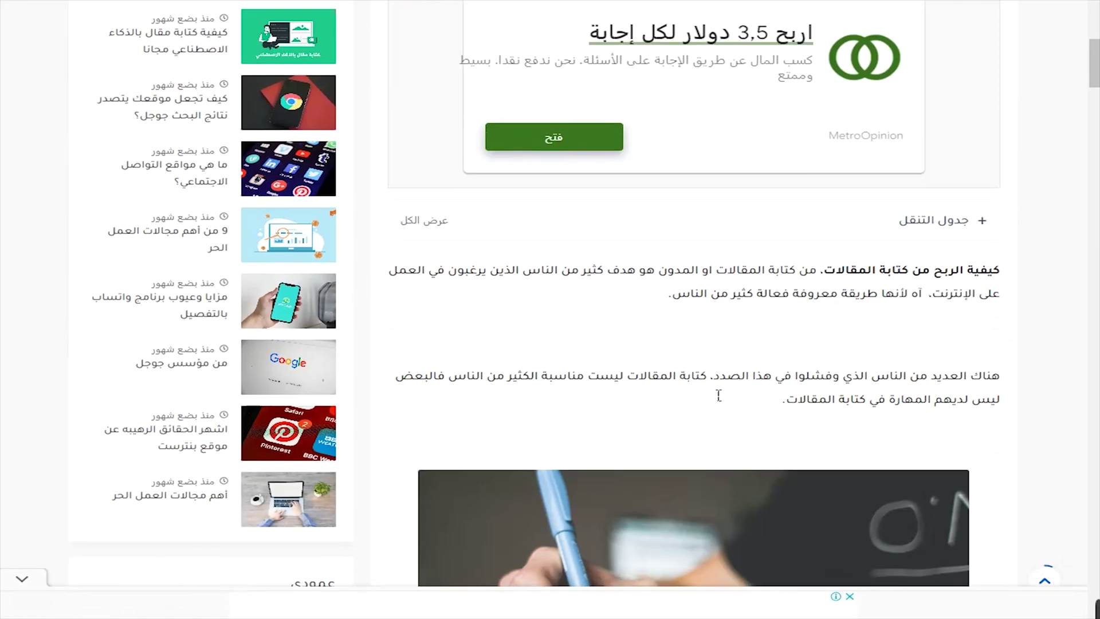
{"action": "scroll", "coordinate": [730, 405], "scroll_direction": "down", "scroll_amount": 14}
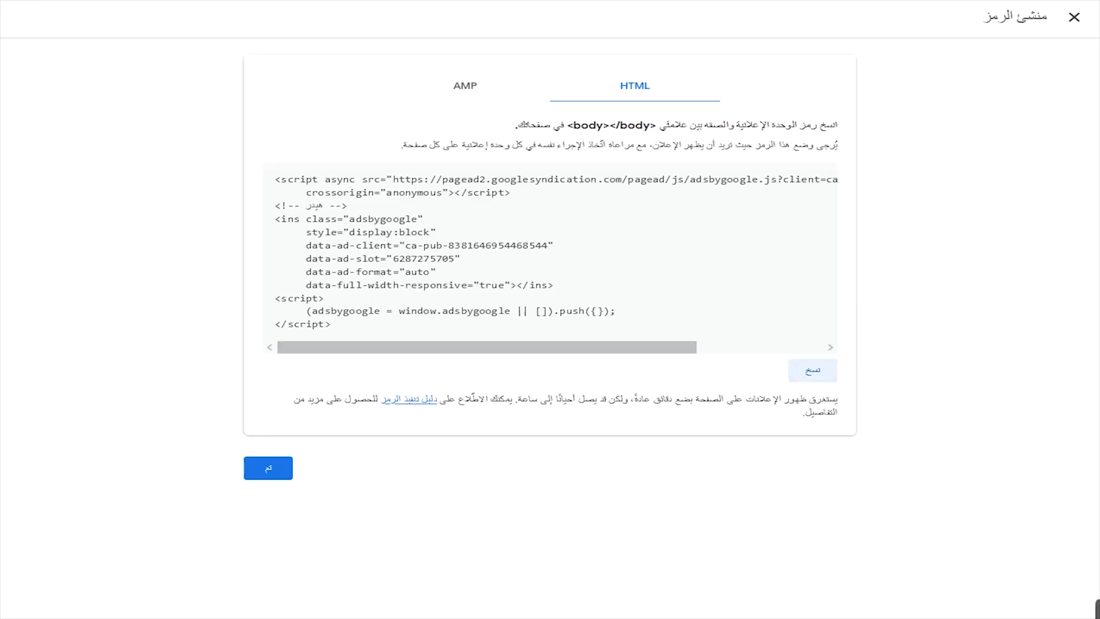
Return to AdSense, finish the ad code view, and turn off Google's mobile ad size optimization in the global ad settings
{"action": "left_click", "coordinate": [280, 467]}
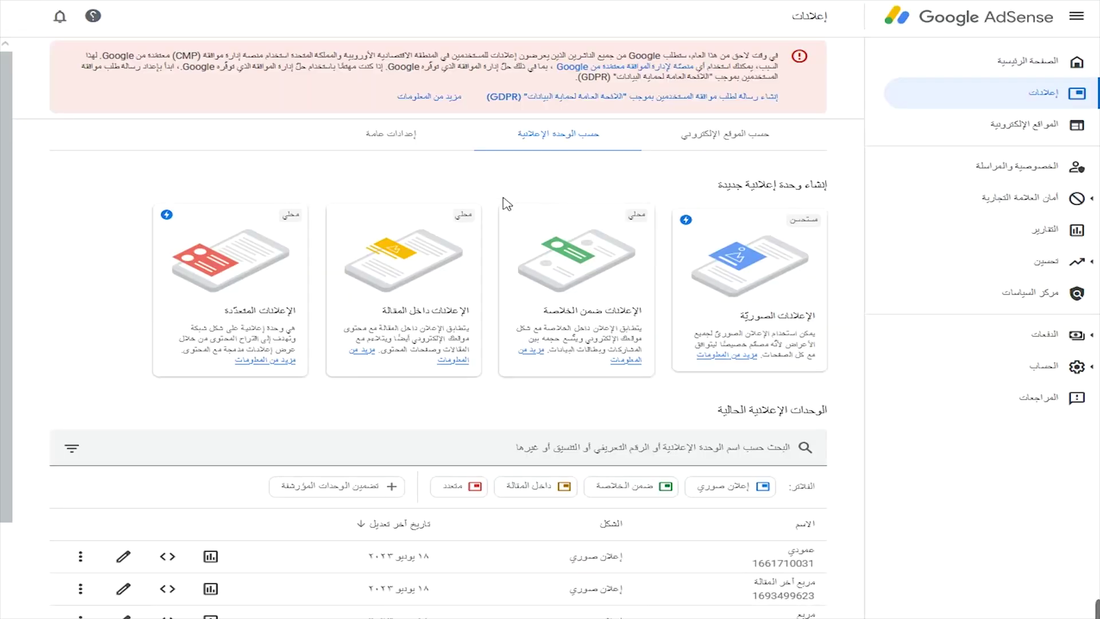
{"action": "left_click", "coordinate": [409, 147]}
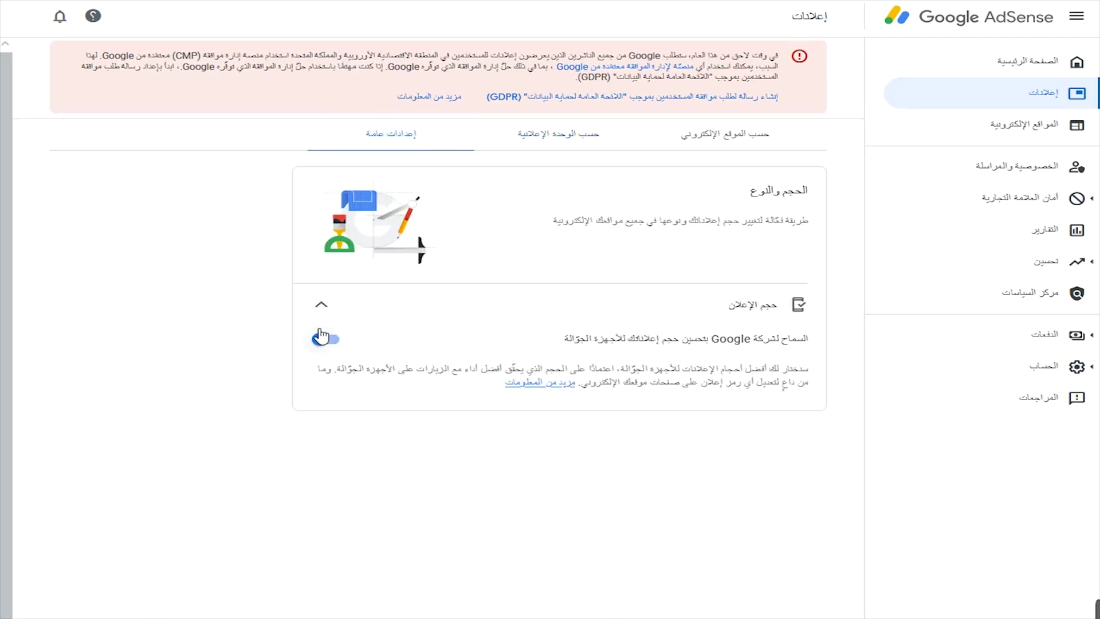
{"action": "left_click", "coordinate": [328, 340]}
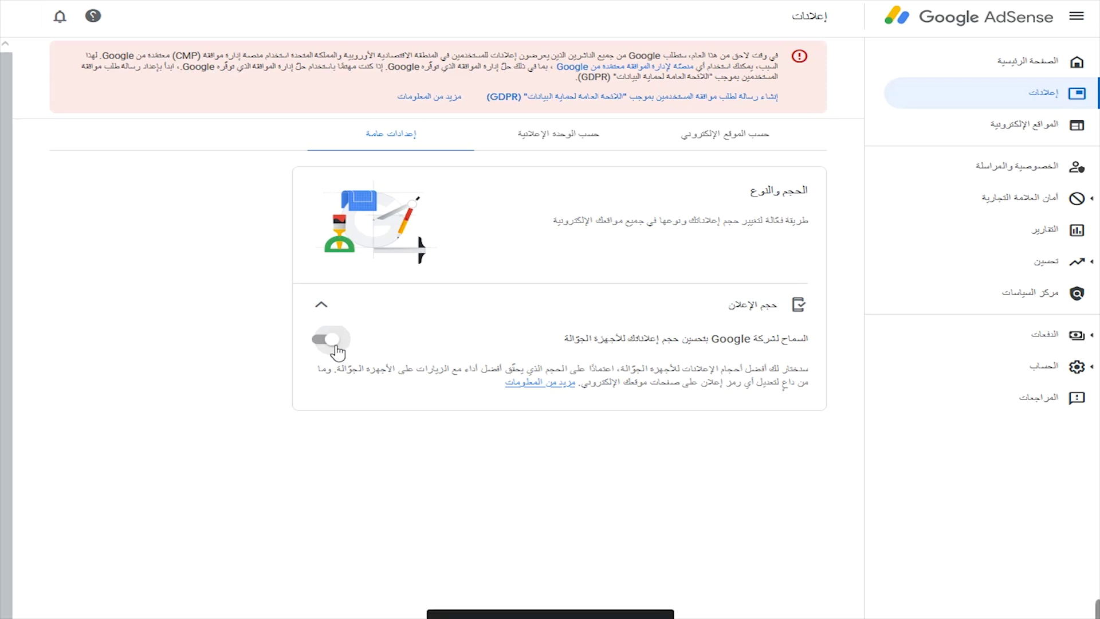
Open the ad settings for the site tafkir7.blogspot.com and switch automatic ads off and back on
{"action": "left_click", "coordinate": [730, 141]}
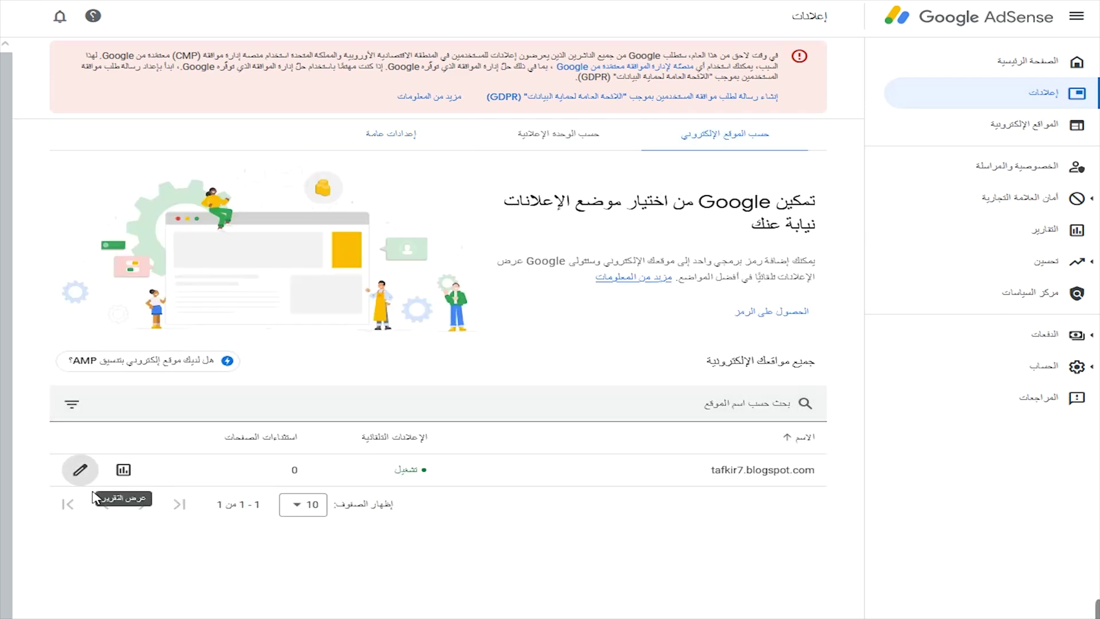
{"action": "left_click", "coordinate": [80, 469]}
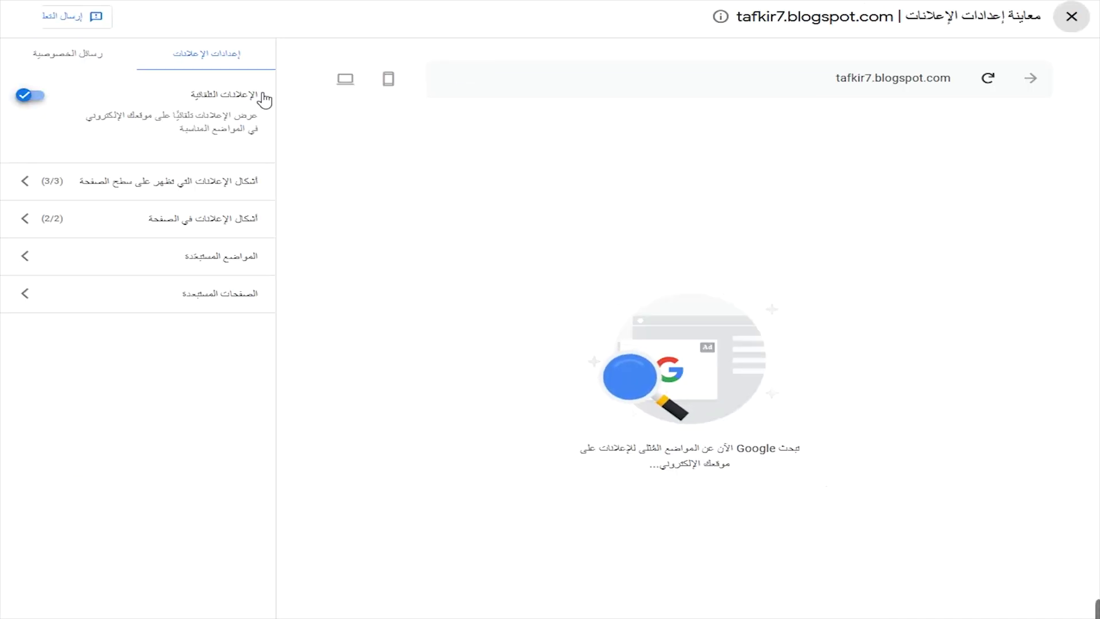
{"action": "left_click", "coordinate": [34, 96]}
{"action": "left_click", "coordinate": [40, 99]}
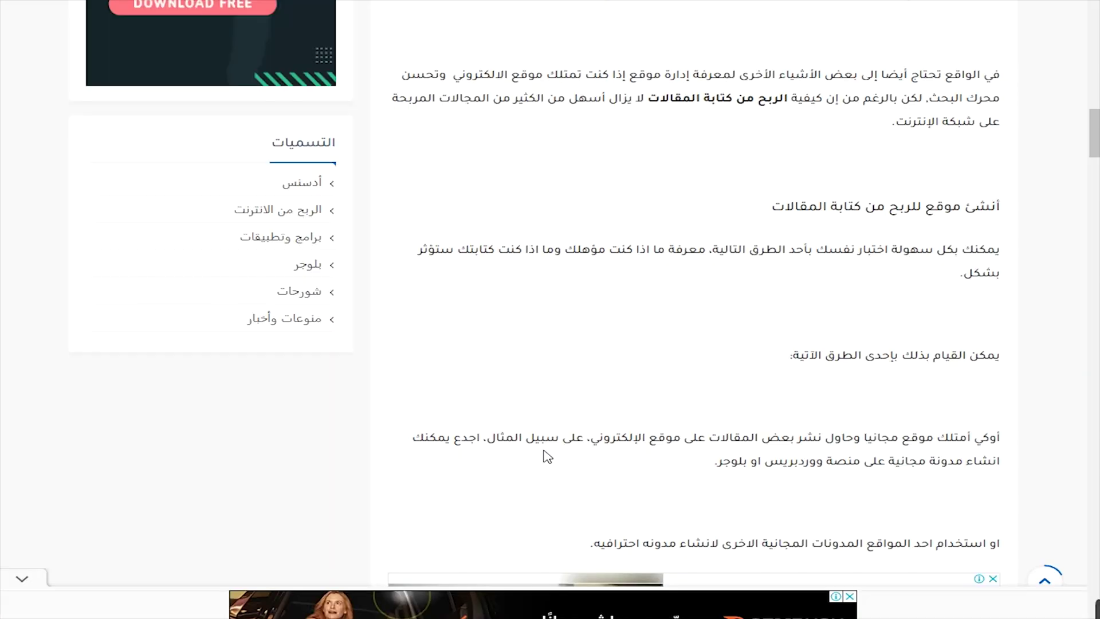
Return to the live blog article and examine the ads placed below its title and between its paragraphs
{"action": "scroll", "coordinate": [546, 454], "scroll_direction": "up", "scroll_amount": 15}
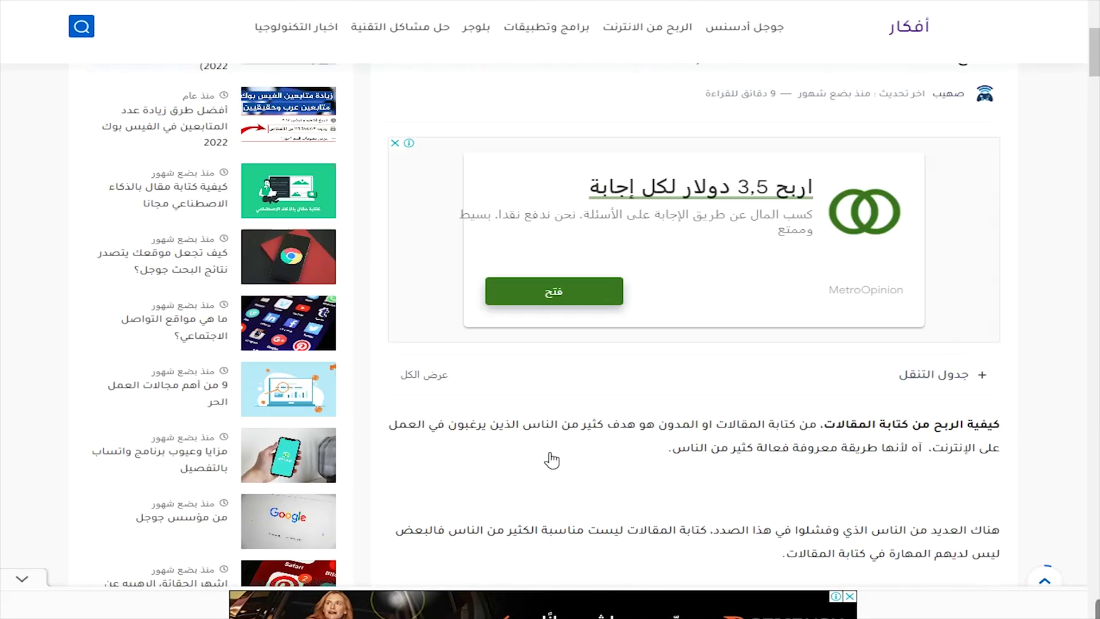
{"action": "scroll", "coordinate": [475, 441], "scroll_direction": "down", "scroll_amount": 20}
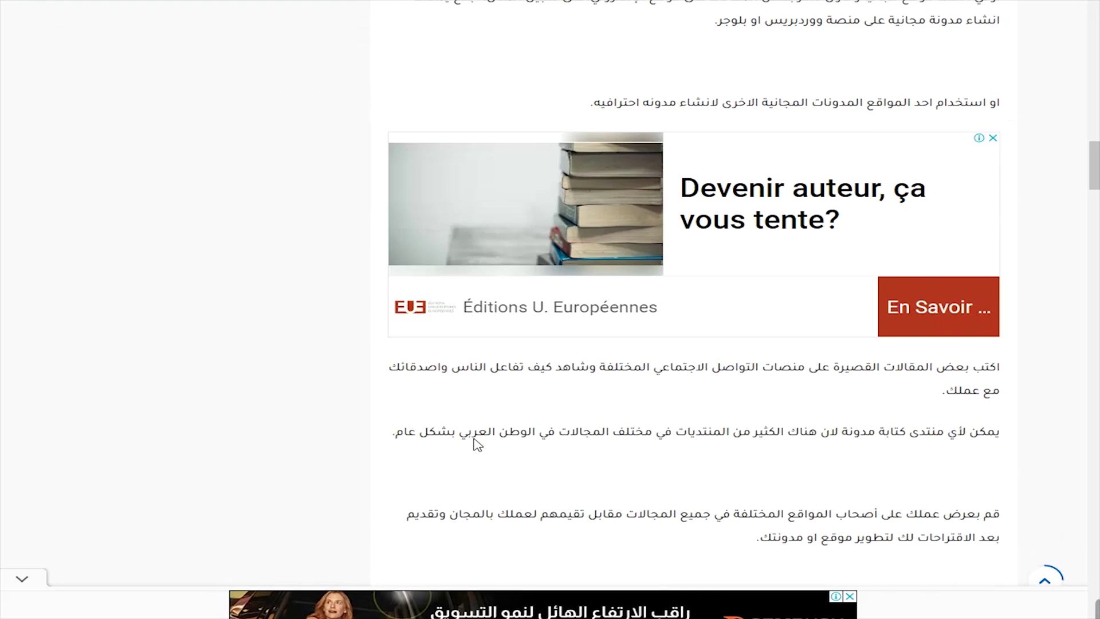
{"action": "scroll", "coordinate": [477, 445], "scroll_direction": "down", "scroll_amount": 4}
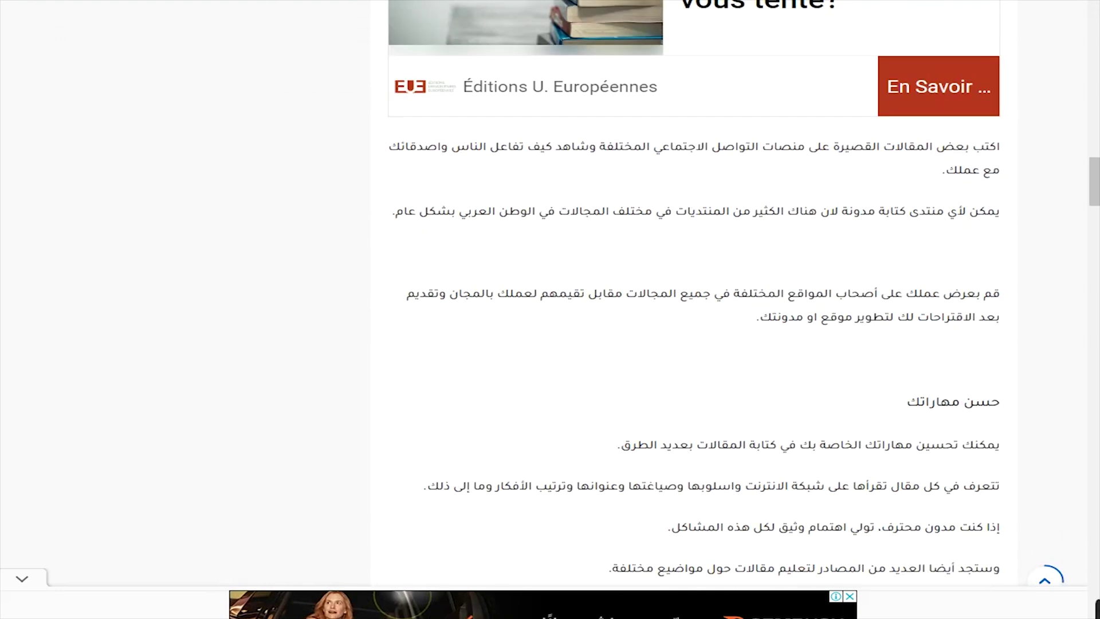